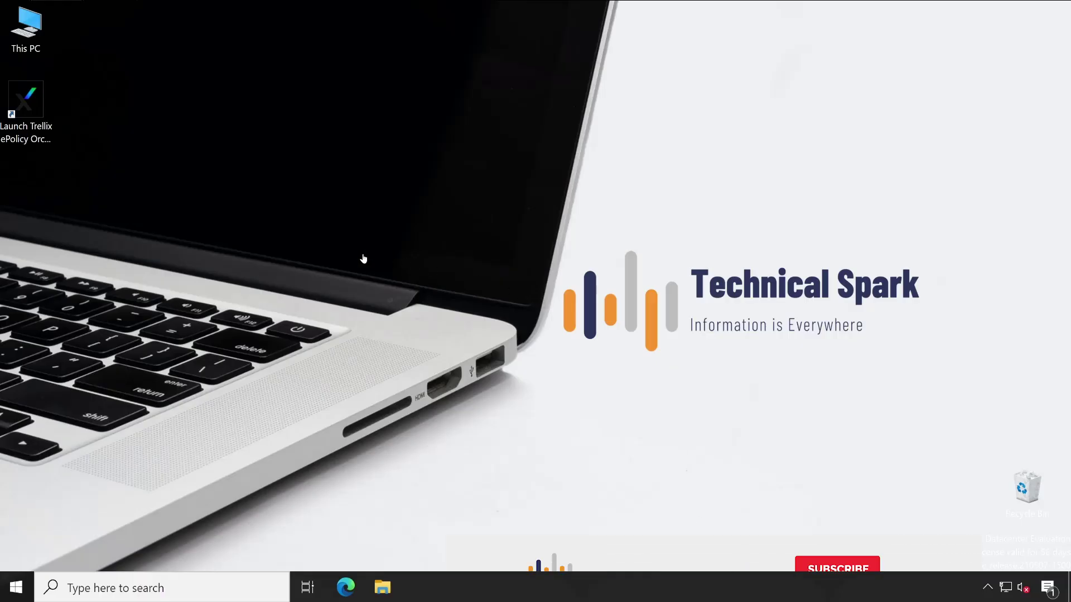
# Step: Launch Trellix ePolicy Orchestrator from the desktop and sign in to the console with the administrator account
pyautogui.click(41, 102)
pyautogui.doubleClick(39, 100)
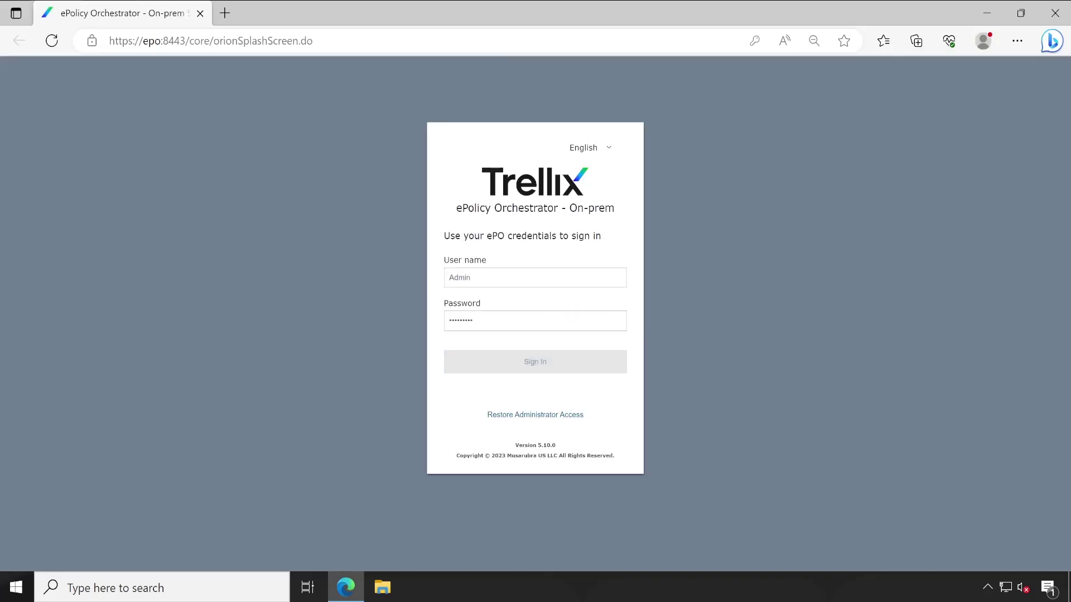
pyautogui.click(491, 277)
pyautogui.click(468, 328)
pyautogui.click(510, 362)
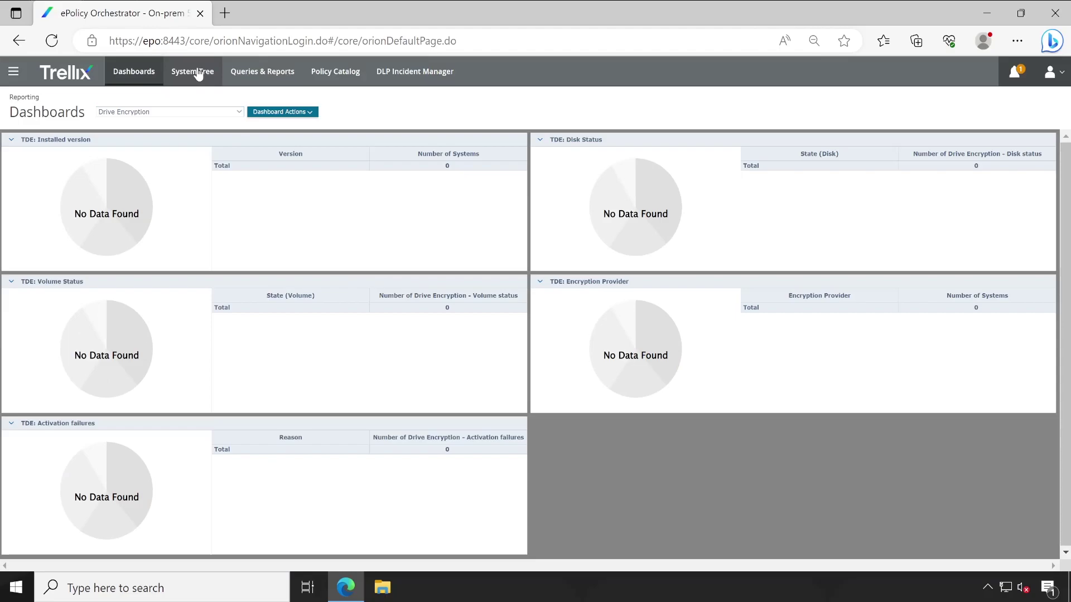
# Step: From the System Tree, create an agent installation package for new systems using Trellix Agent for Windows 5.7.9.139 (Current)
pyautogui.click(196, 72)
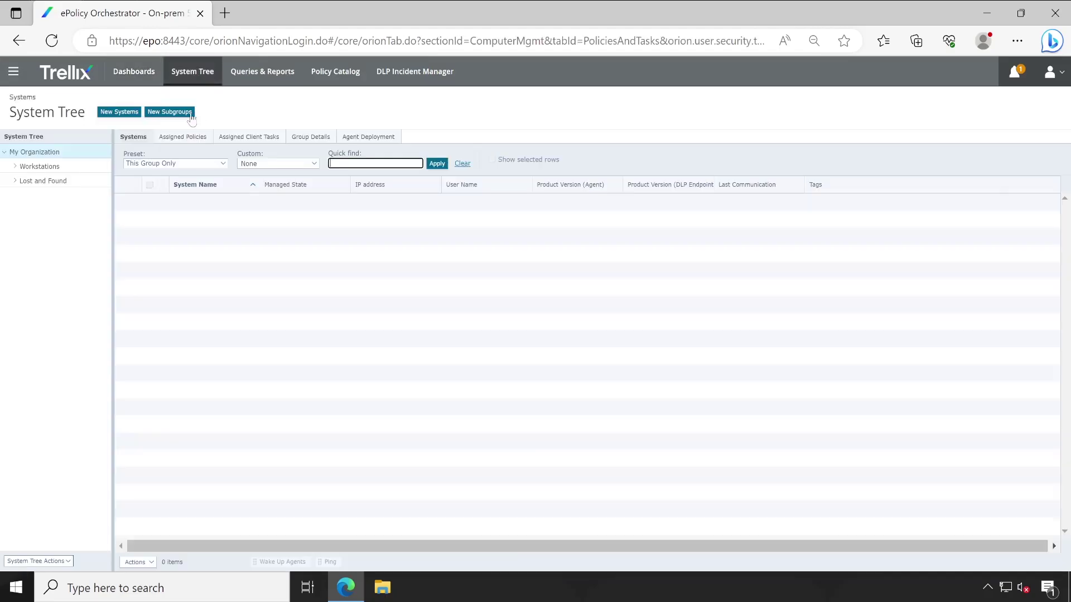
pyautogui.click(148, 164)
pyautogui.click(156, 185)
pyautogui.click(128, 113)
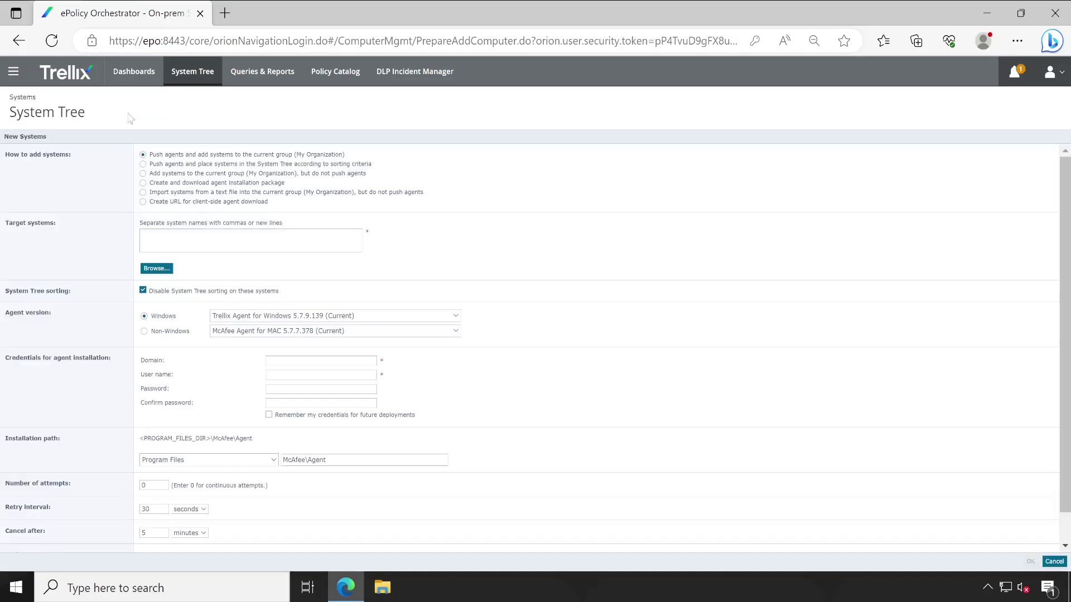
pyautogui.click(156, 183)
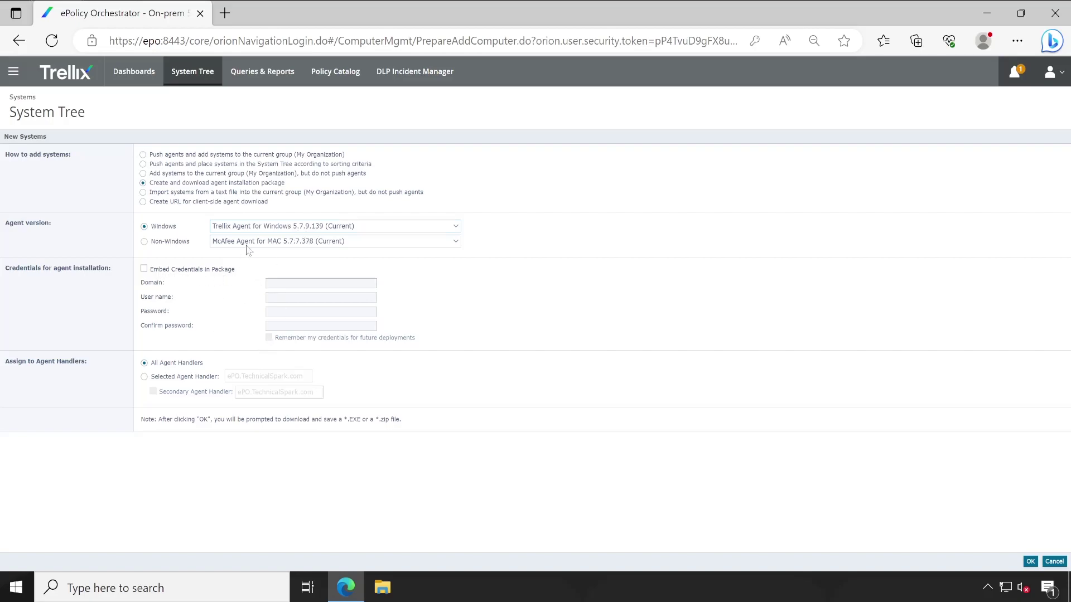
pyautogui.click(254, 230)
pyautogui.click(254, 229)
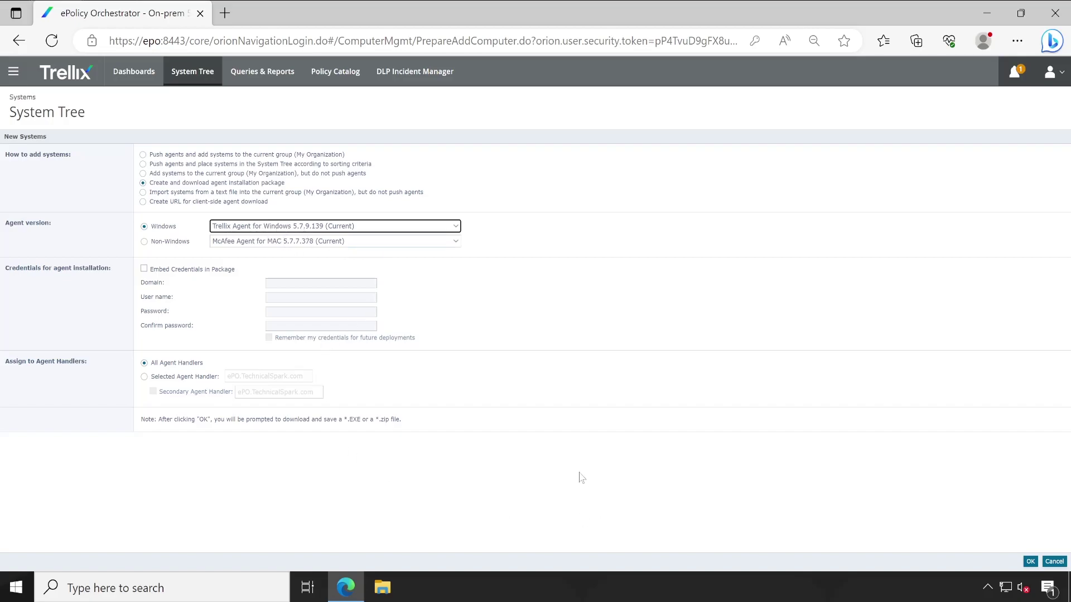
pyautogui.click(1030, 562)
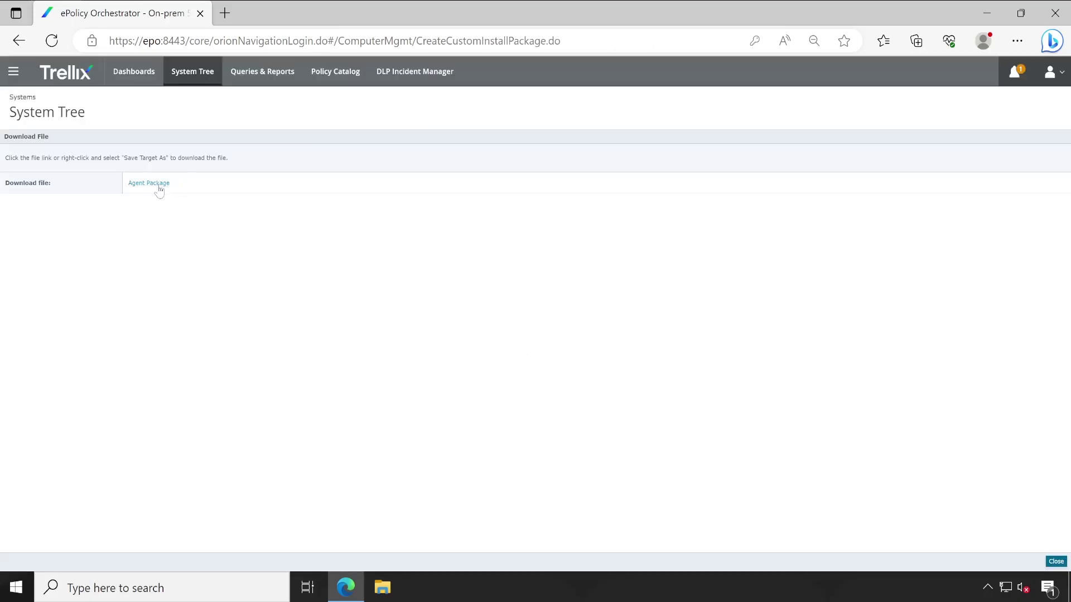
# Step: Download the Agent Package file to the Downloads folder as FramePkg
pyautogui.rightClick(156, 184)
pyautogui.click(239, 281)
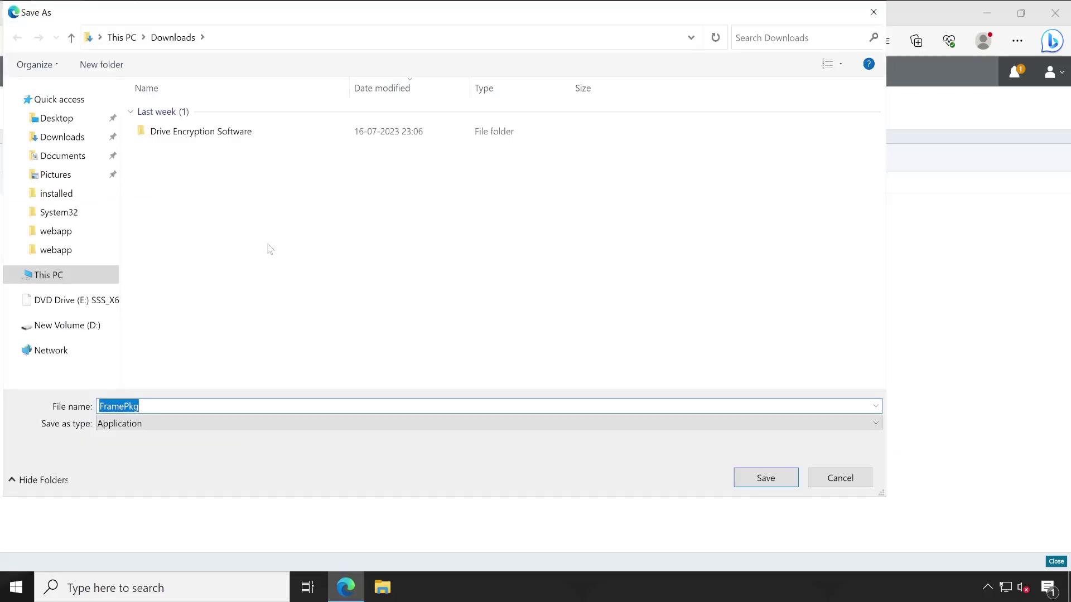
pyautogui.press('End')
pyautogui.click(767, 479)
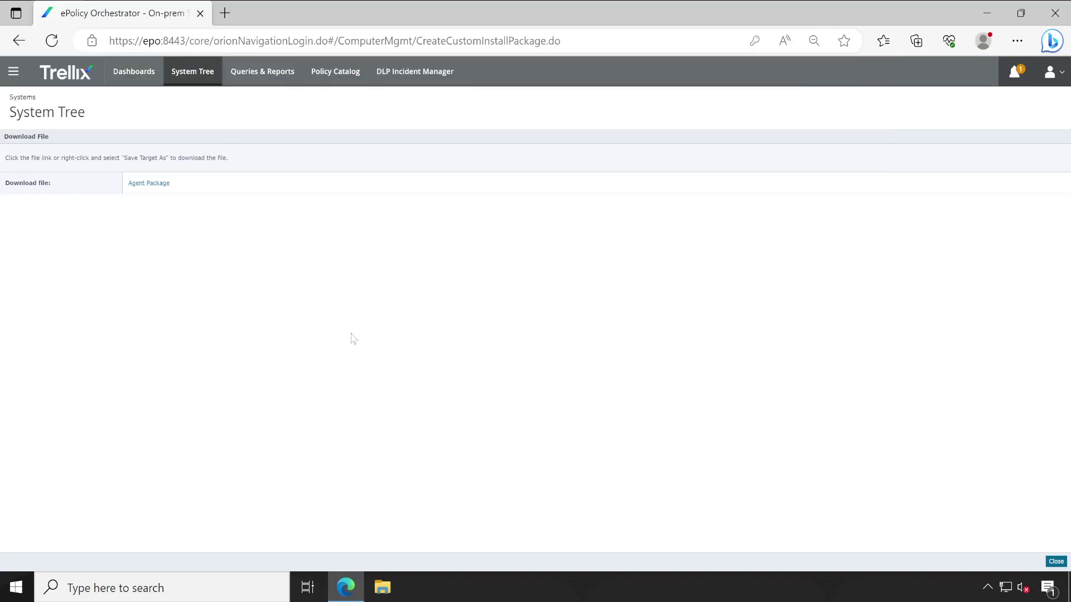
# Step: Keep the flagged FramePkg.exe download despite the trust warning and refresh the Downloads folder in File Explorer
pyautogui.click(383, 588)
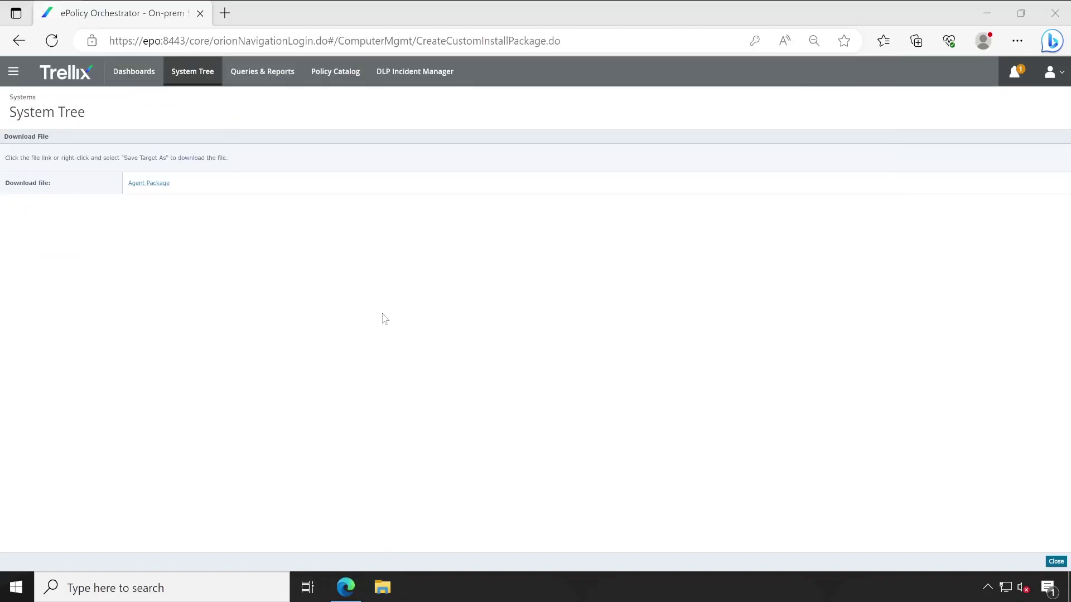
pyautogui.click(218, 298)
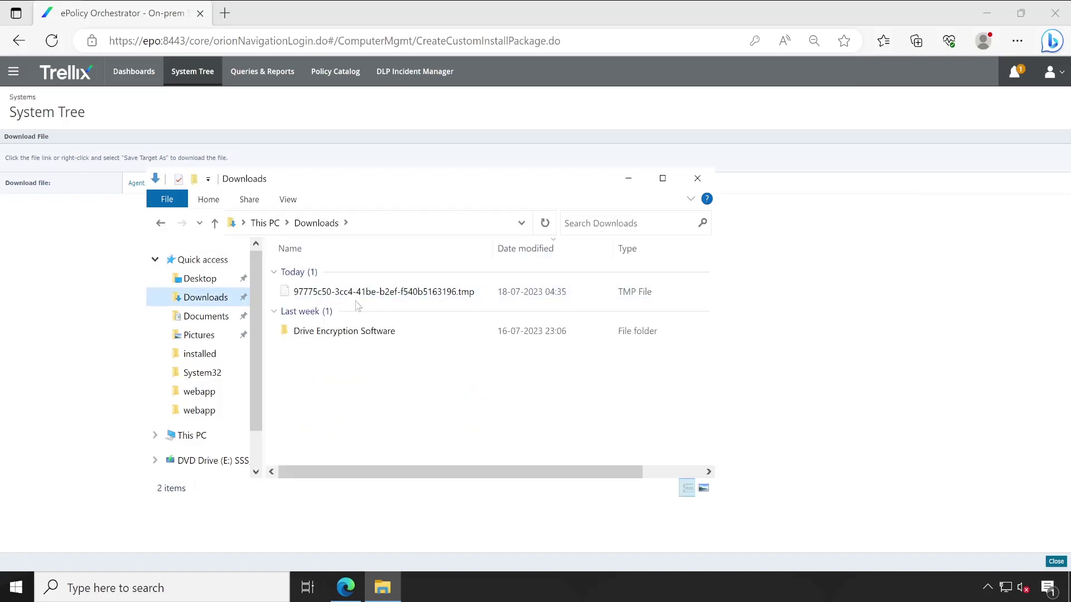
pyautogui.click(546, 225)
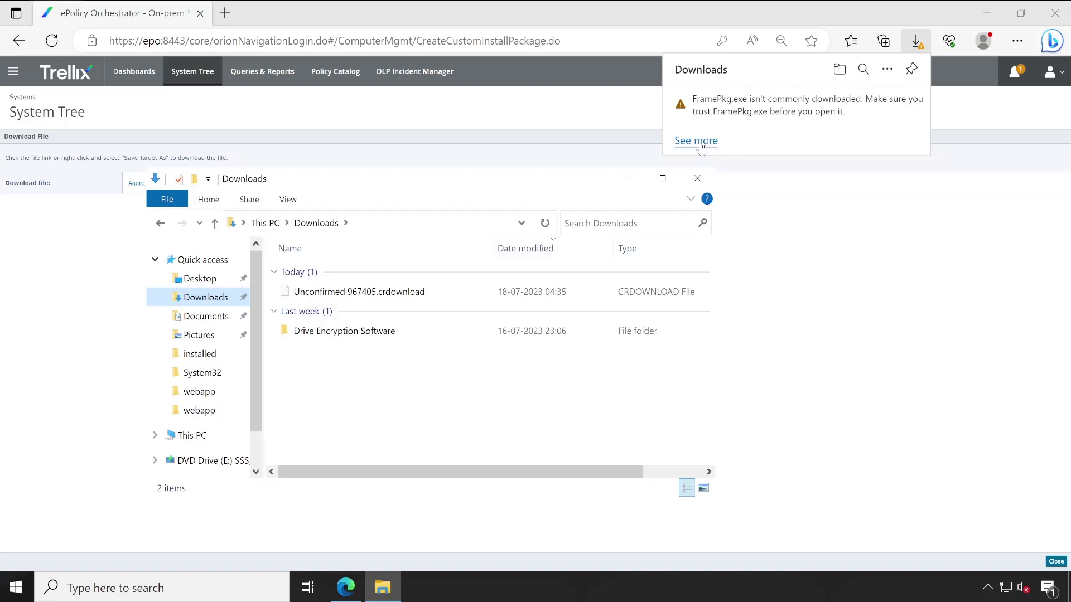
pyautogui.click(895, 112)
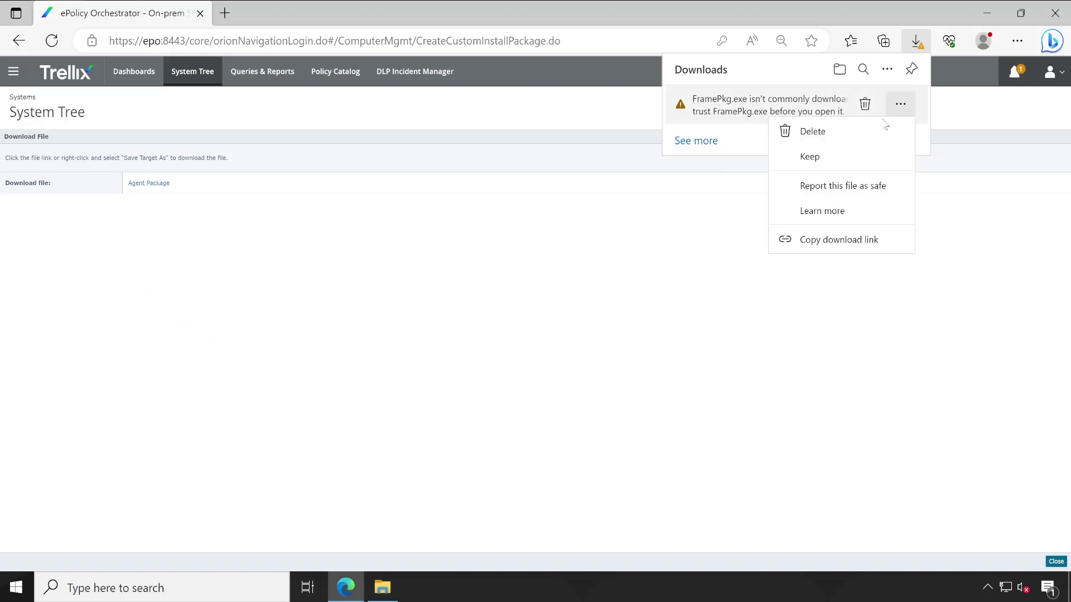
pyautogui.click(813, 161)
pyautogui.click(753, 300)
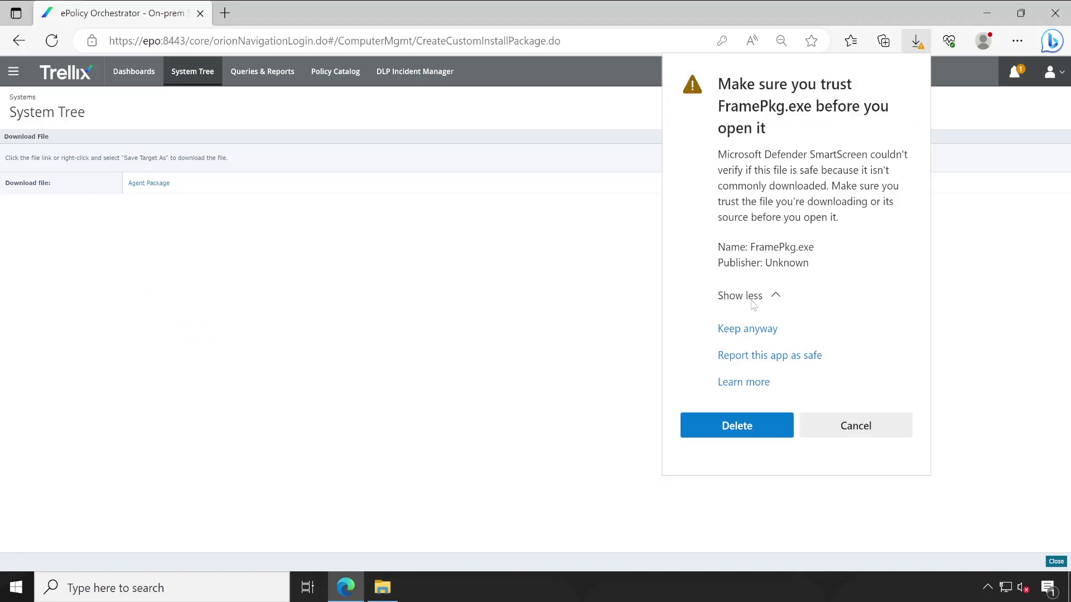
pyautogui.click(747, 329)
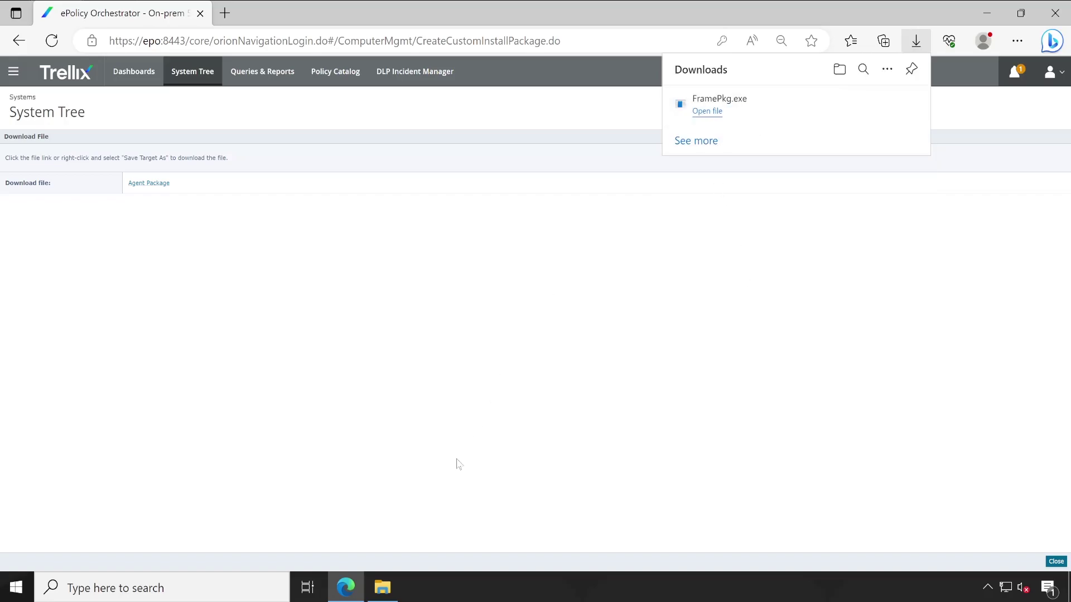
pyautogui.click(383, 588)
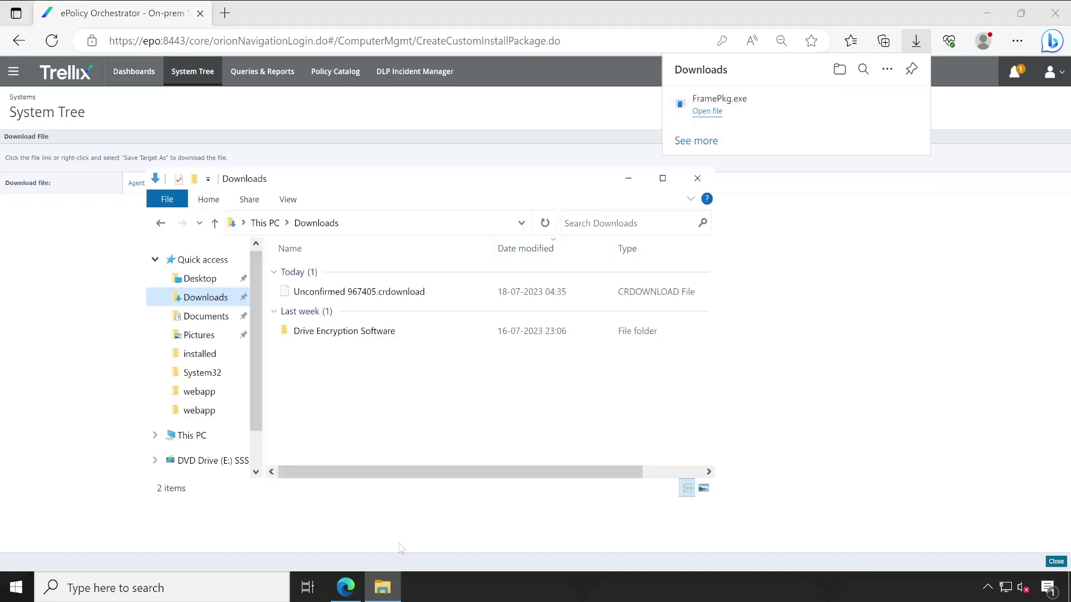
pyautogui.click(547, 224)
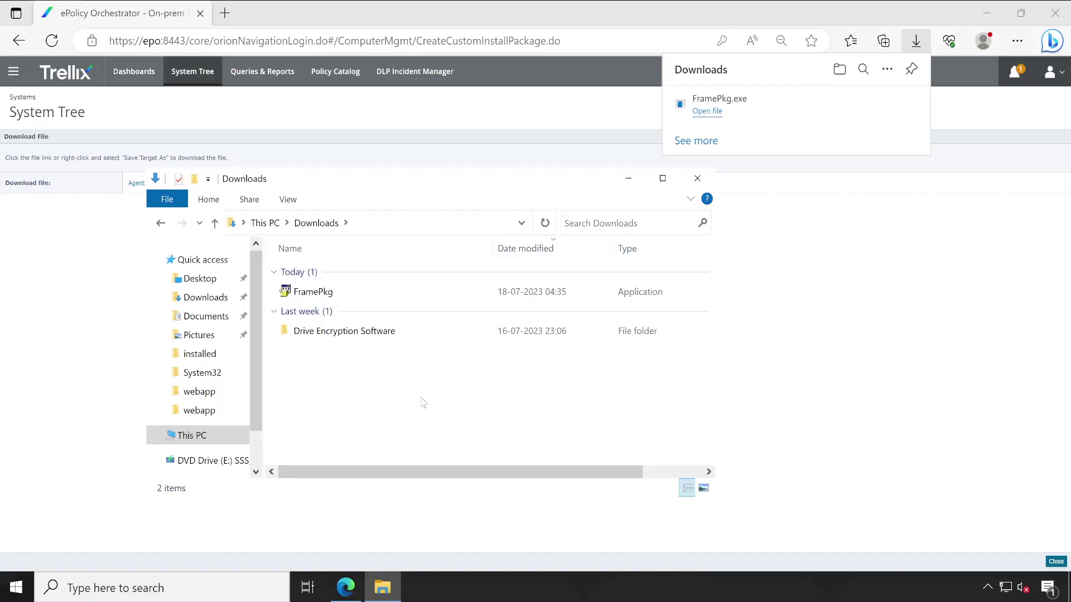
# Step: Extract the MfeEEAgent-7.4.1.12 archive in the Drive Encryption Host folder of the TDE-7.4.1.12 MDE Software Packages to its default destination
pyautogui.doubleClick(335, 332)
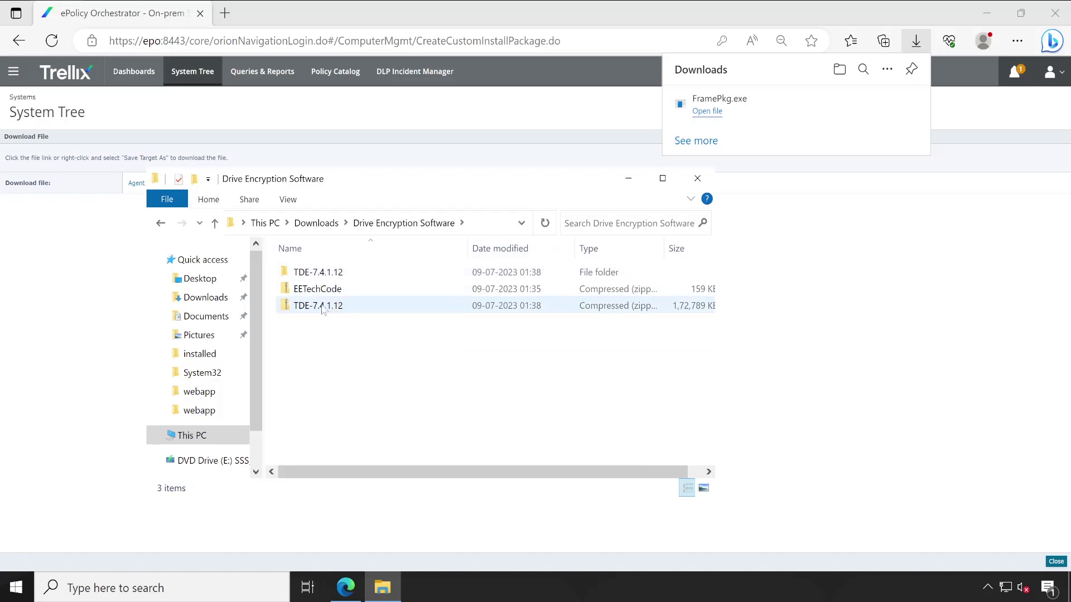
pyautogui.click(329, 273)
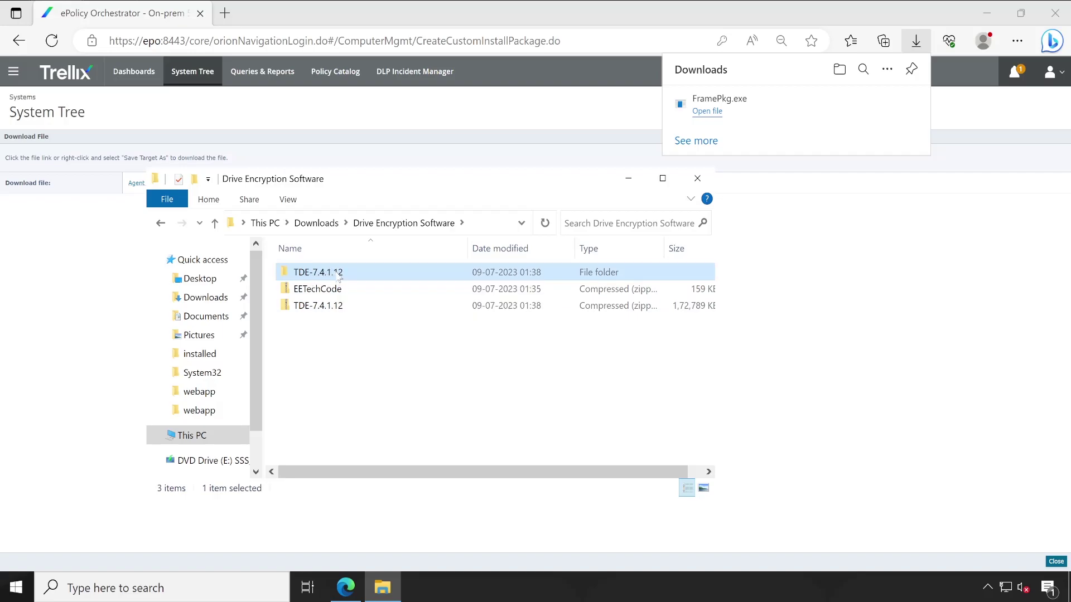
pyautogui.doubleClick(330, 273)
pyautogui.doubleClick(339, 323)
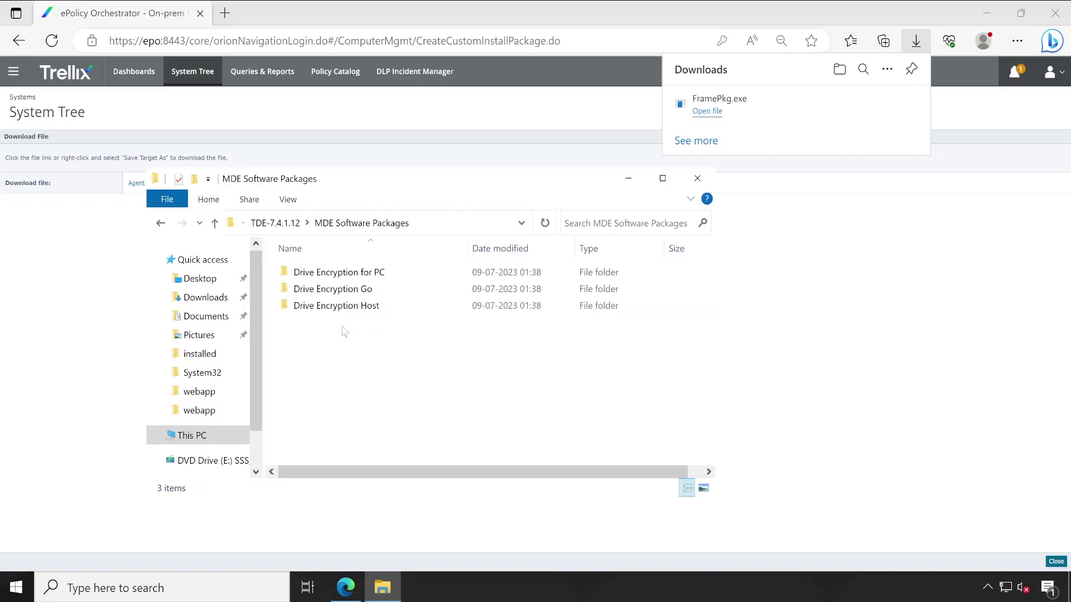
pyautogui.click(342, 308)
pyautogui.doubleClick(341, 308)
pyautogui.click(331, 272)
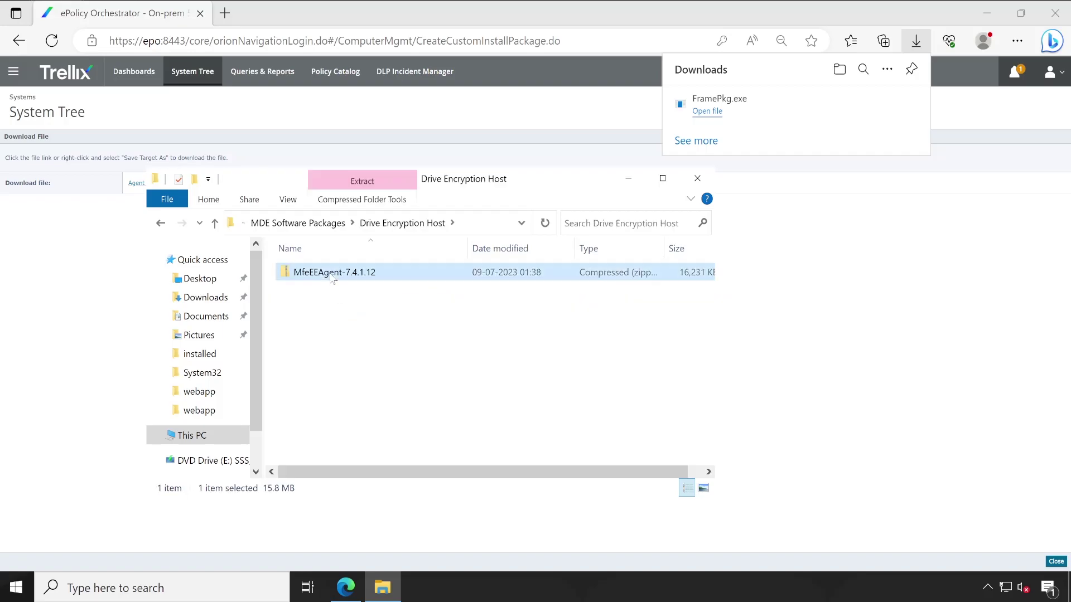
pyautogui.rightClick(330, 270)
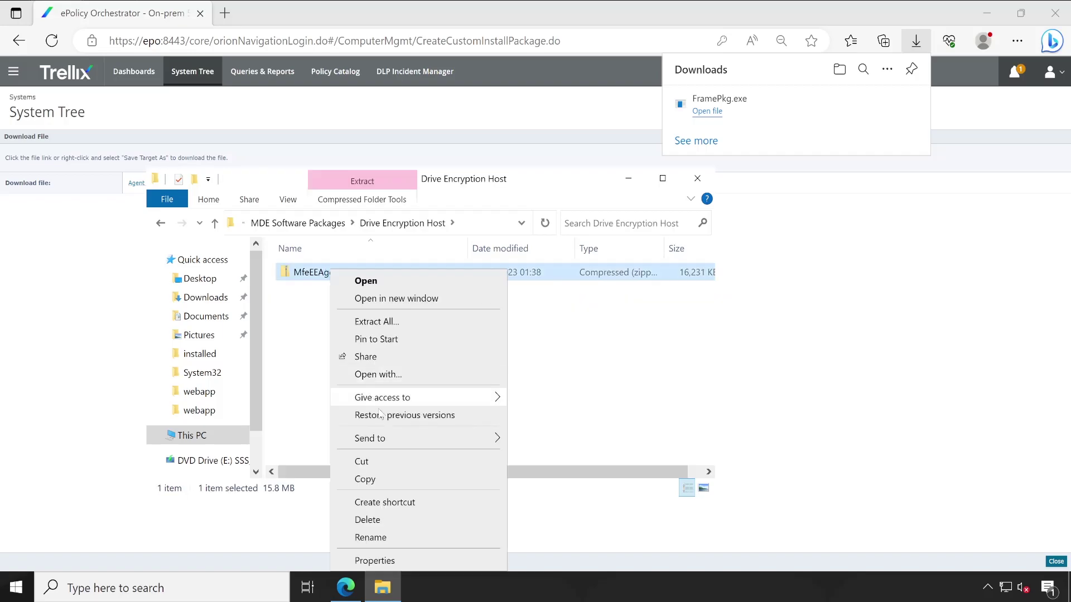
pyautogui.click(384, 322)
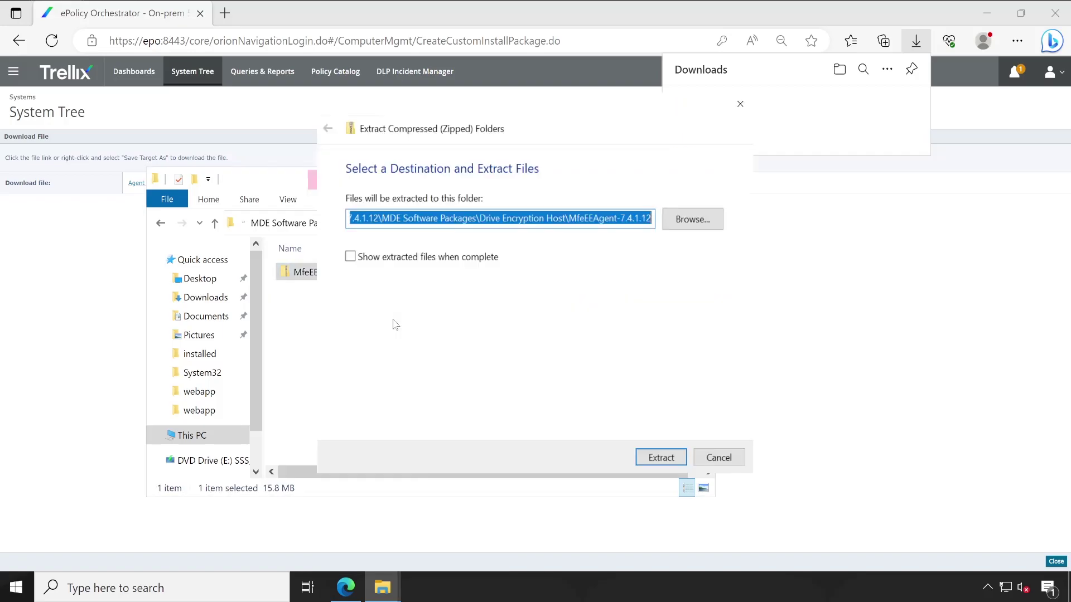
pyautogui.click(653, 459)
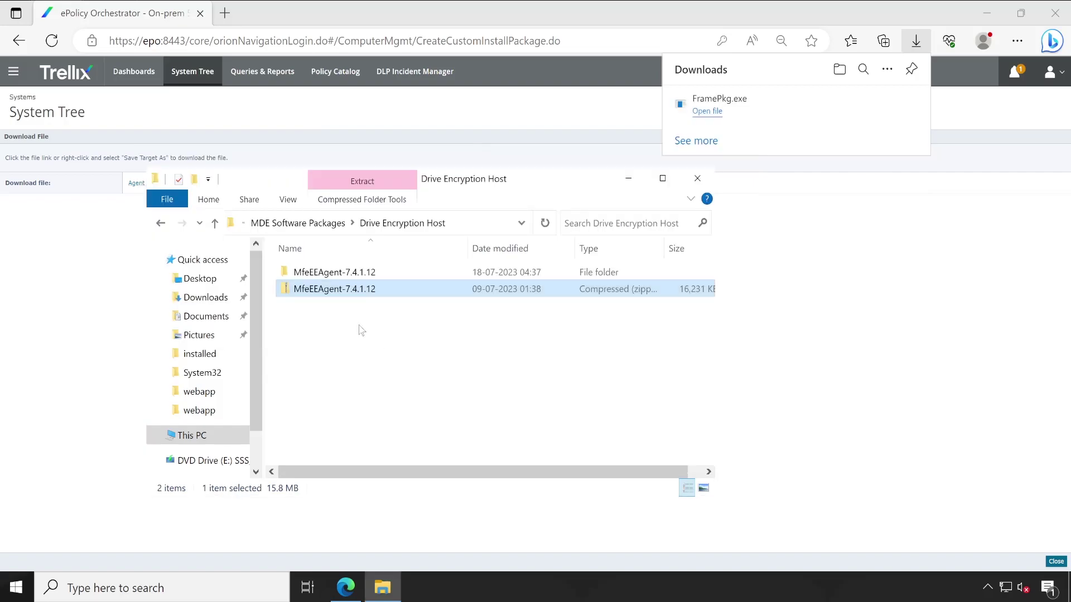
# Step: Copy the MfeEEAgent64 installer from the extracted MfeEEAgent-7.4.1.12 folder into the Downloads folder
pyautogui.click(344, 273)
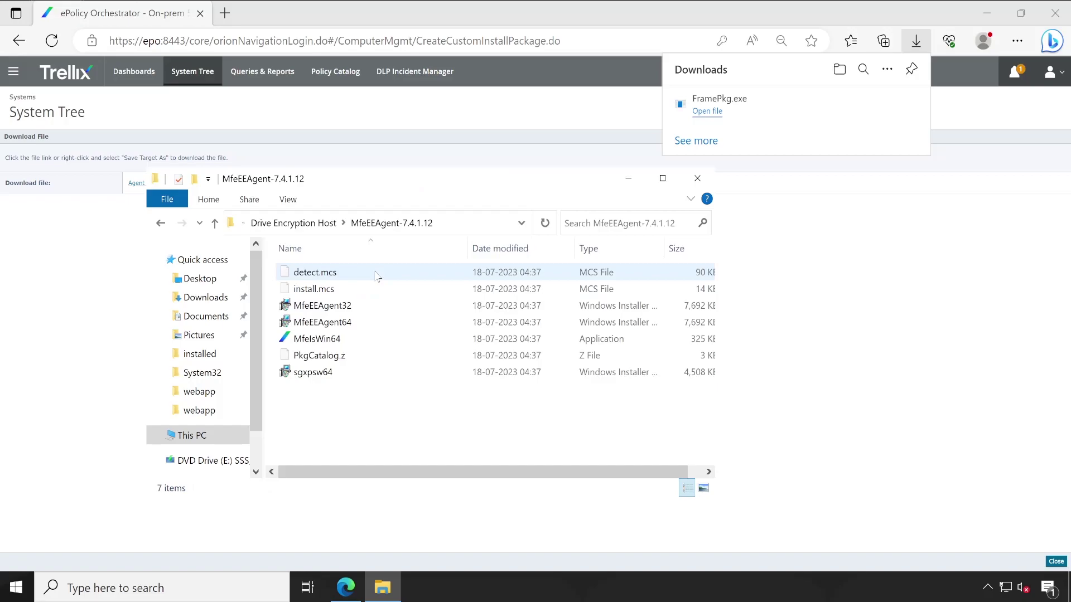
pyautogui.click(358, 324)
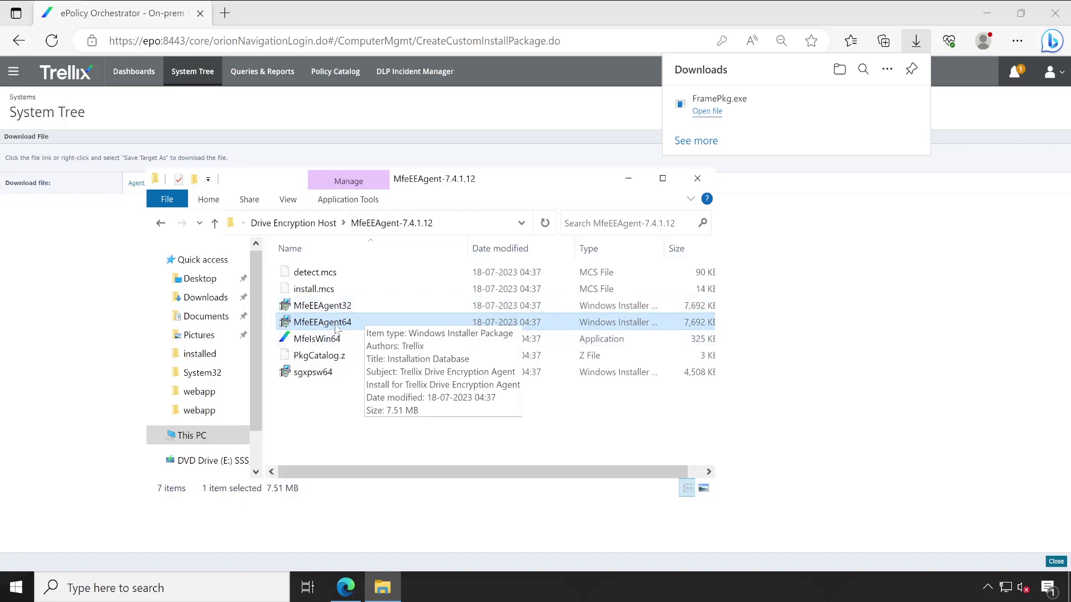
pyautogui.rightClick(334, 326)
pyautogui.press('Escape')
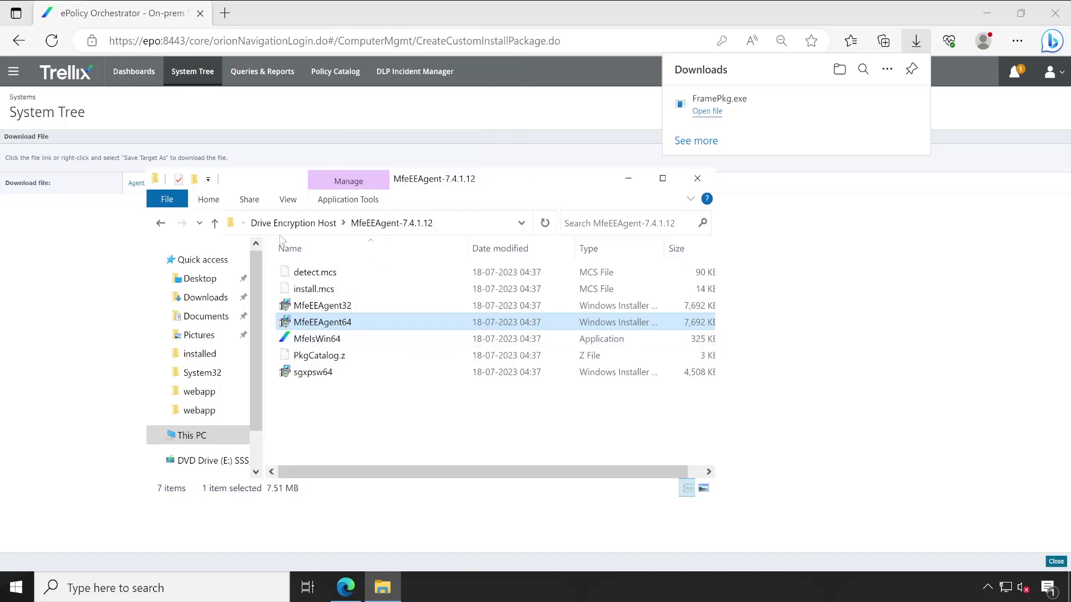
pyautogui.click(215, 299)
pyautogui.rightClick(346, 381)
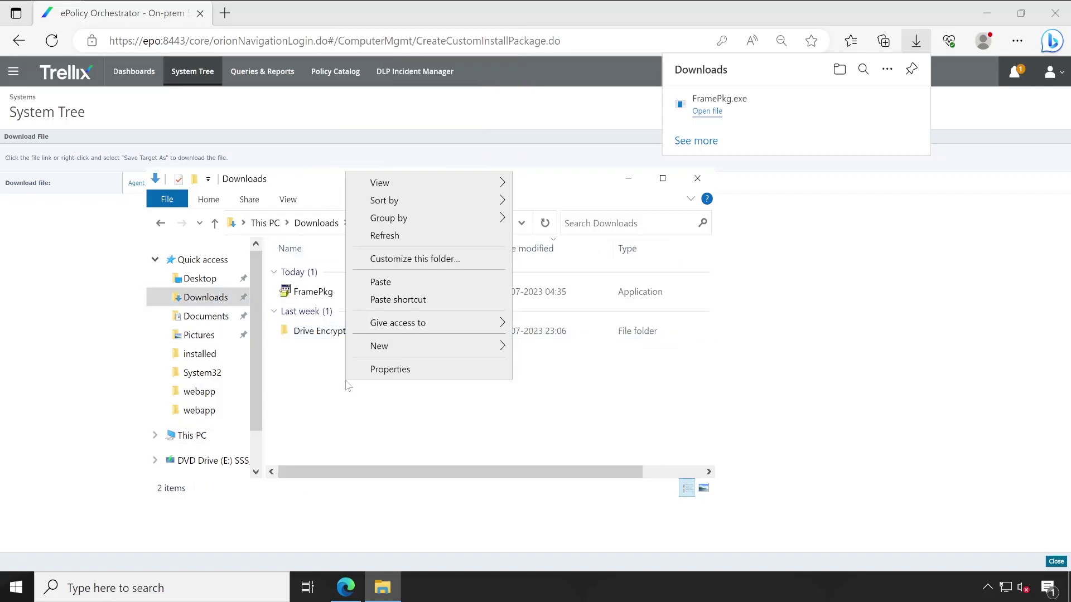
pyautogui.click(381, 283)
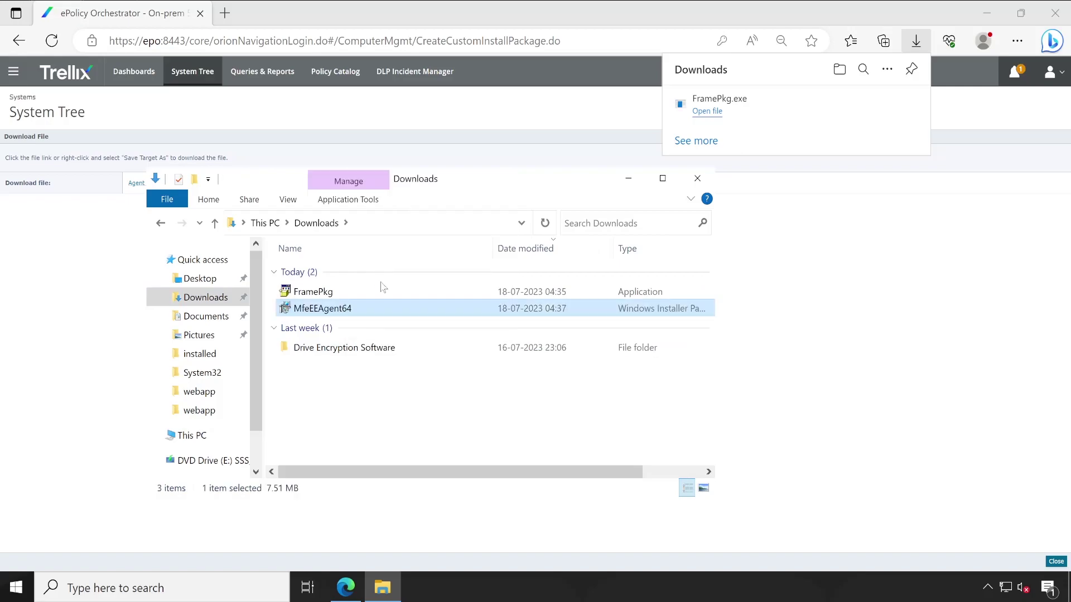
# Step: Extract the MfeEEPC-7.4.1.12 archive in the Drive Encryption for PC folder of the TDE-7.4.1.12 MDE Software Packages to its default destination
pyautogui.doubleClick(340, 352)
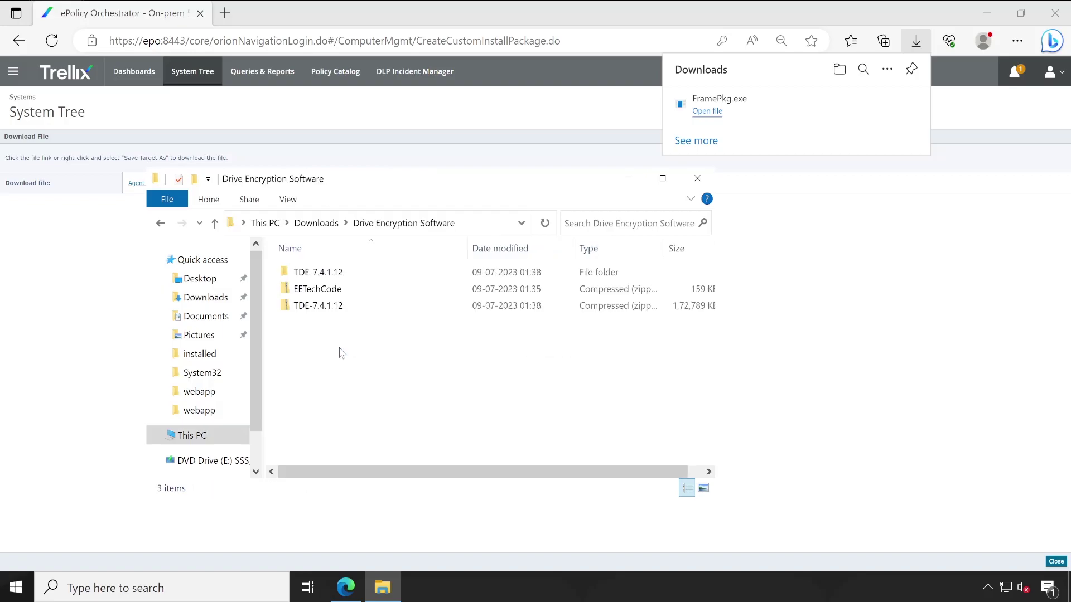
pyautogui.doubleClick(322, 274)
pyautogui.doubleClick(337, 322)
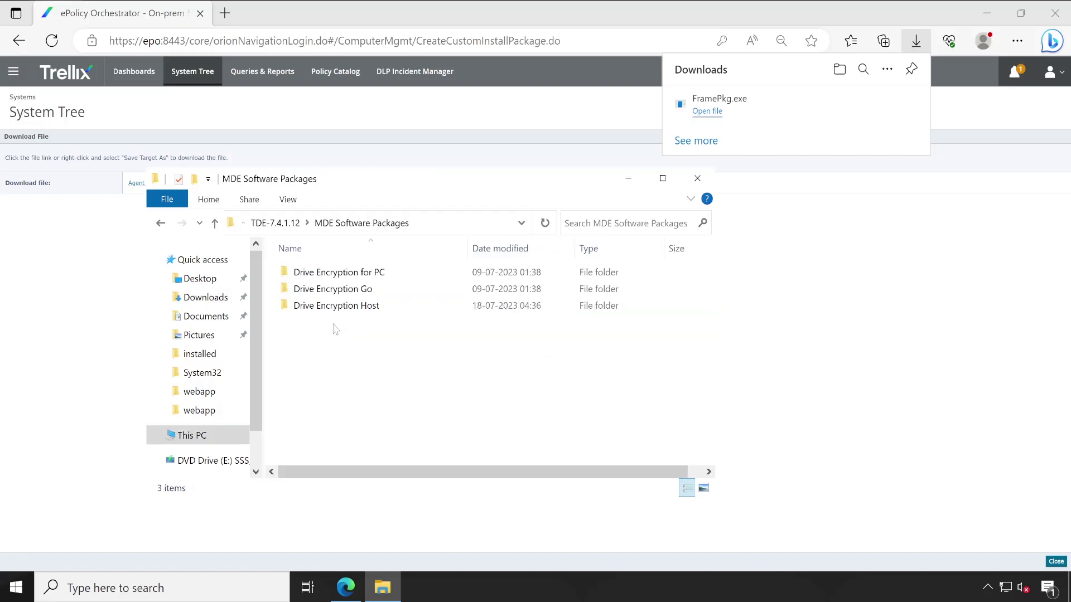
pyautogui.click(347, 273)
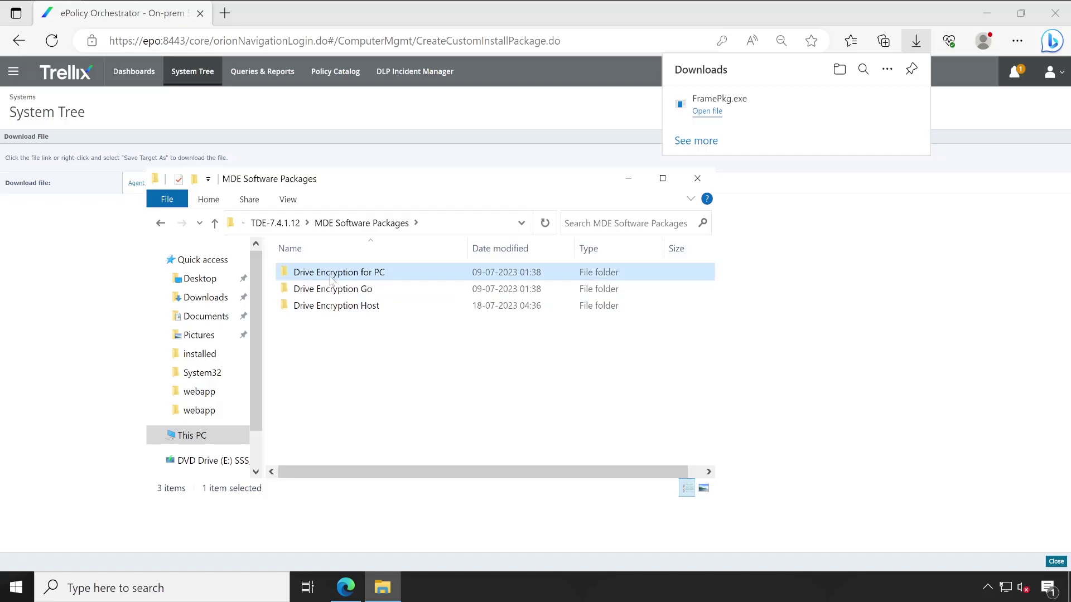
pyautogui.doubleClick(380, 274)
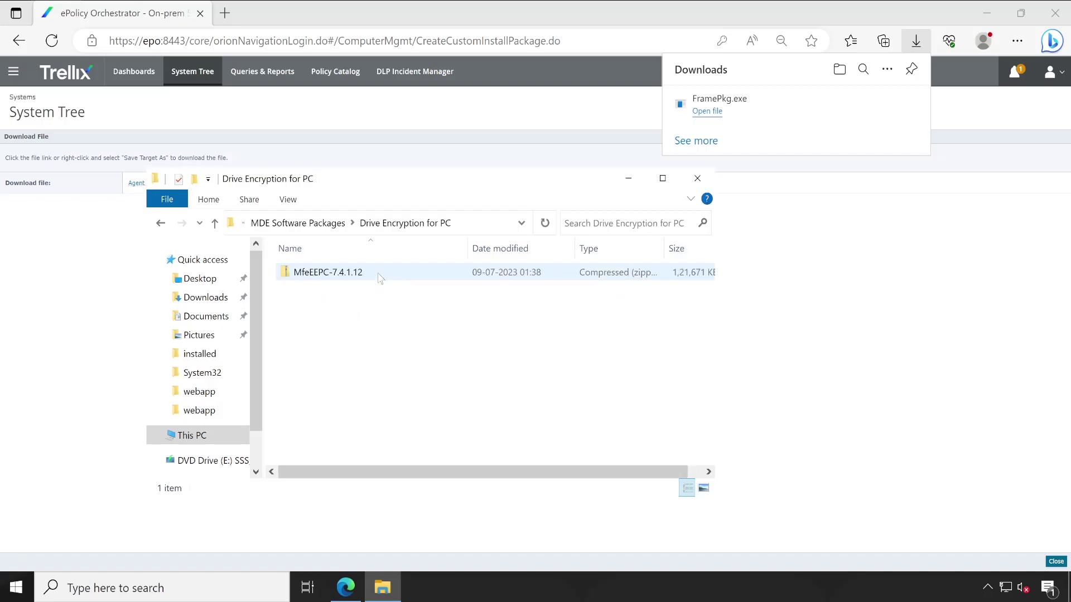
pyautogui.rightClick(336, 277)
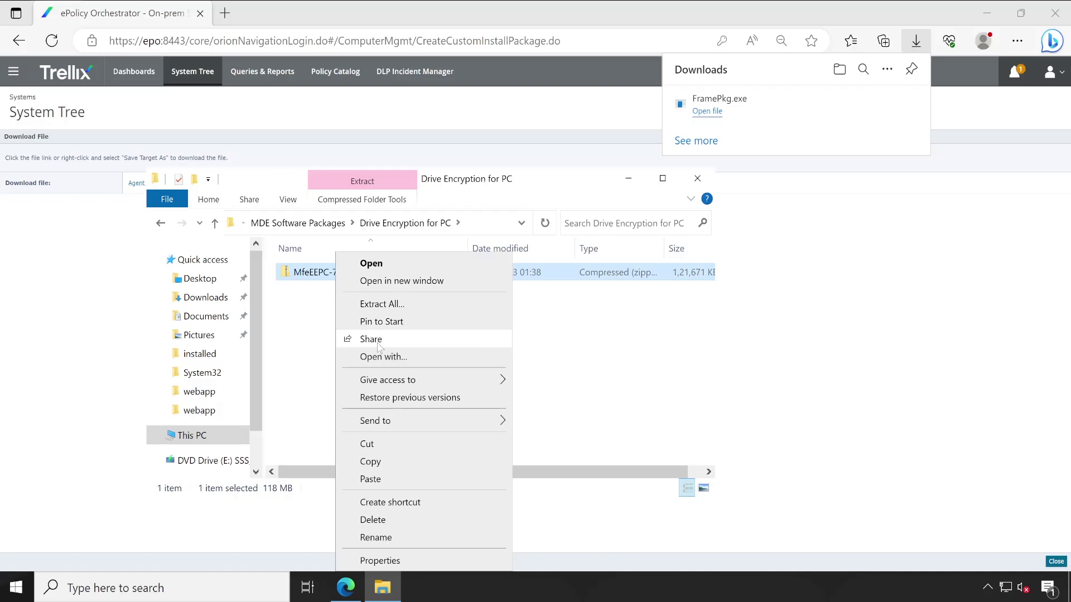
pyautogui.click(381, 303)
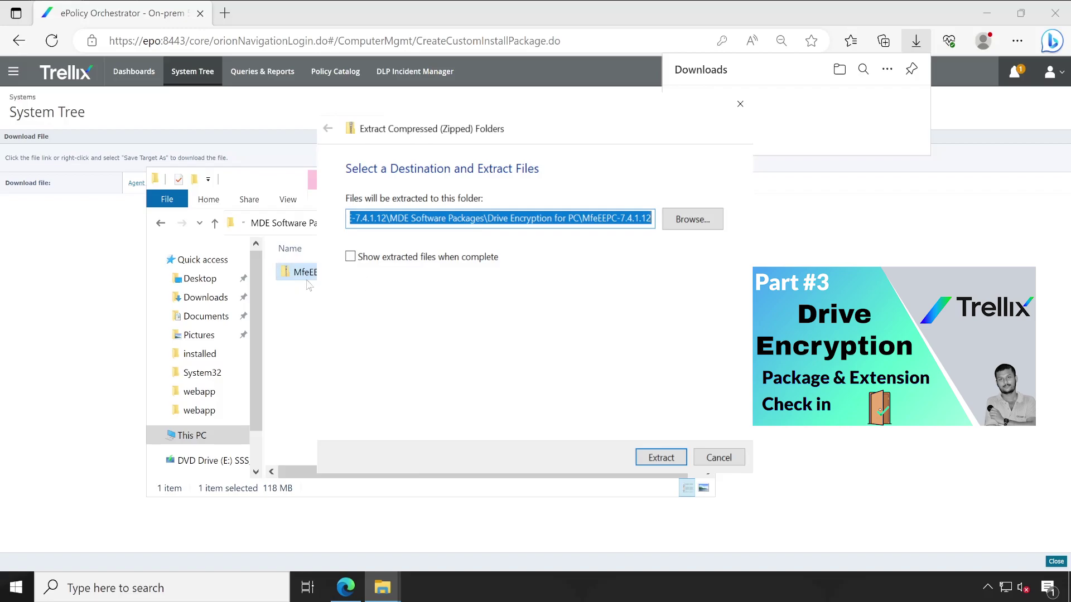
pyautogui.click(653, 457)
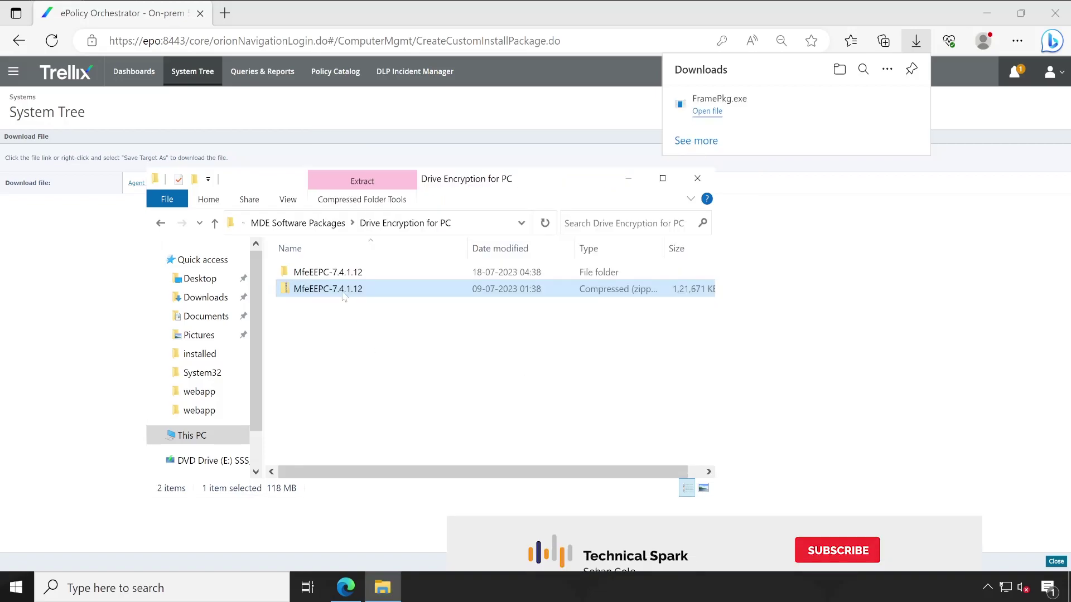
# Step: Copy the MfeEEPc64 installer from the extracted MfeEEPC-7.4.1.12 folder into the Downloads folder
pyautogui.doubleClick(335, 273)
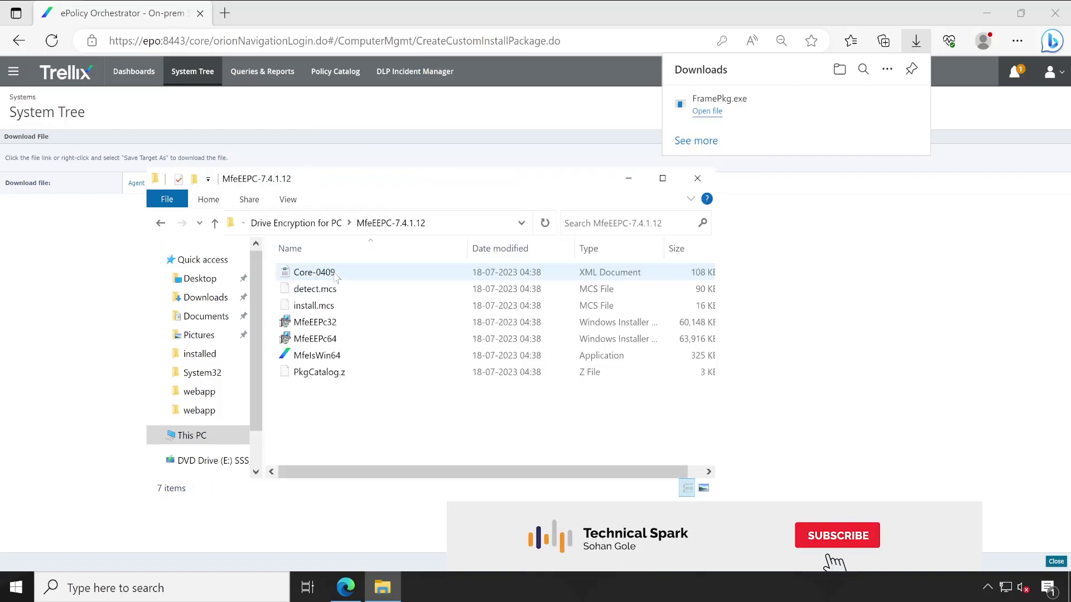
pyautogui.click(357, 340)
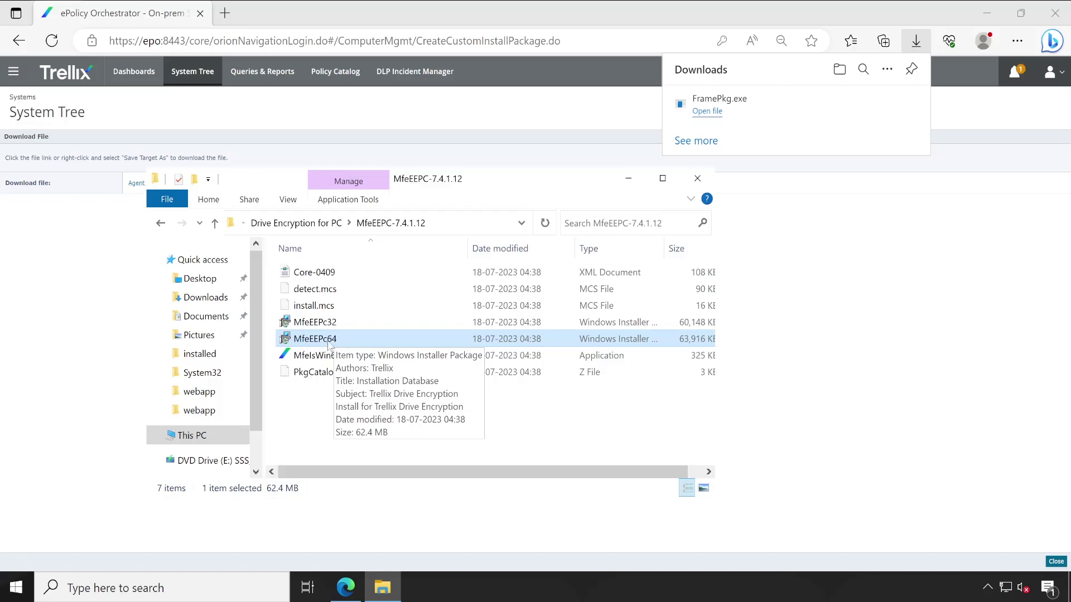
pyautogui.moveTo(342, 325)
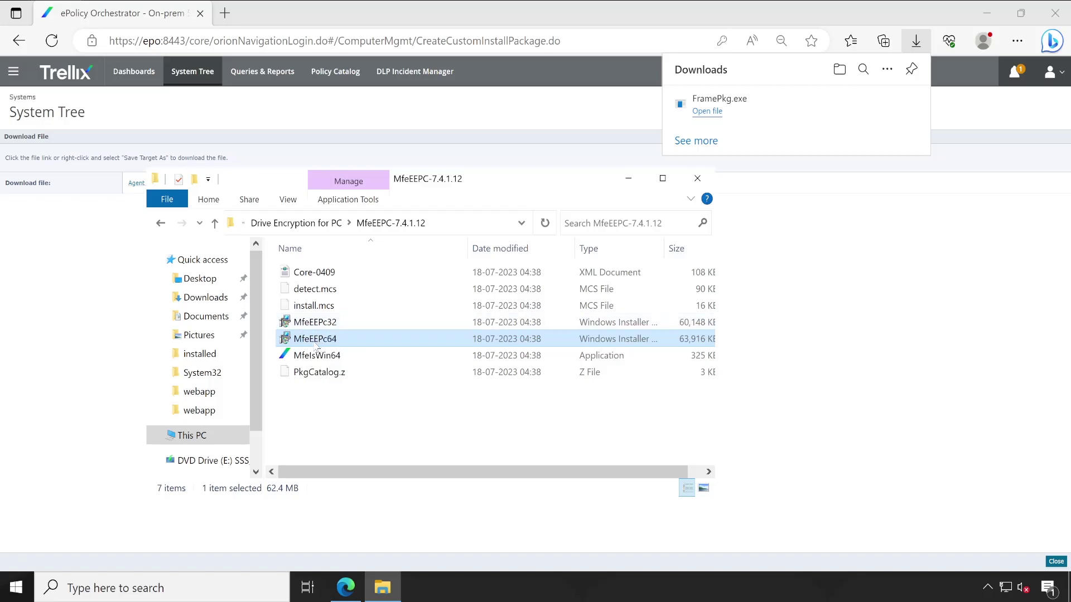
pyautogui.rightClick(314, 340)
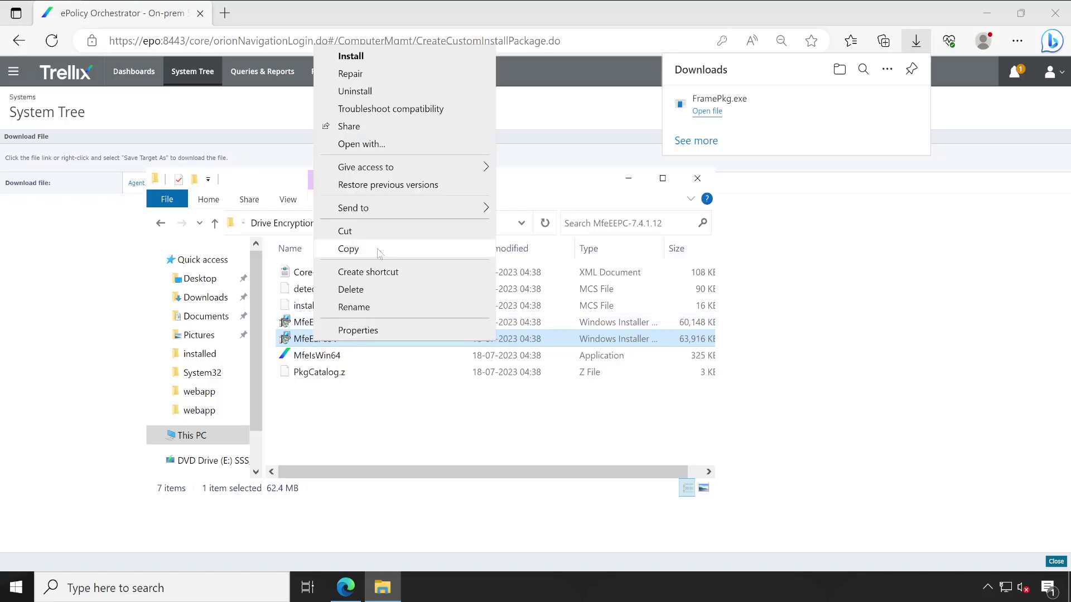
pyautogui.click(379, 251)
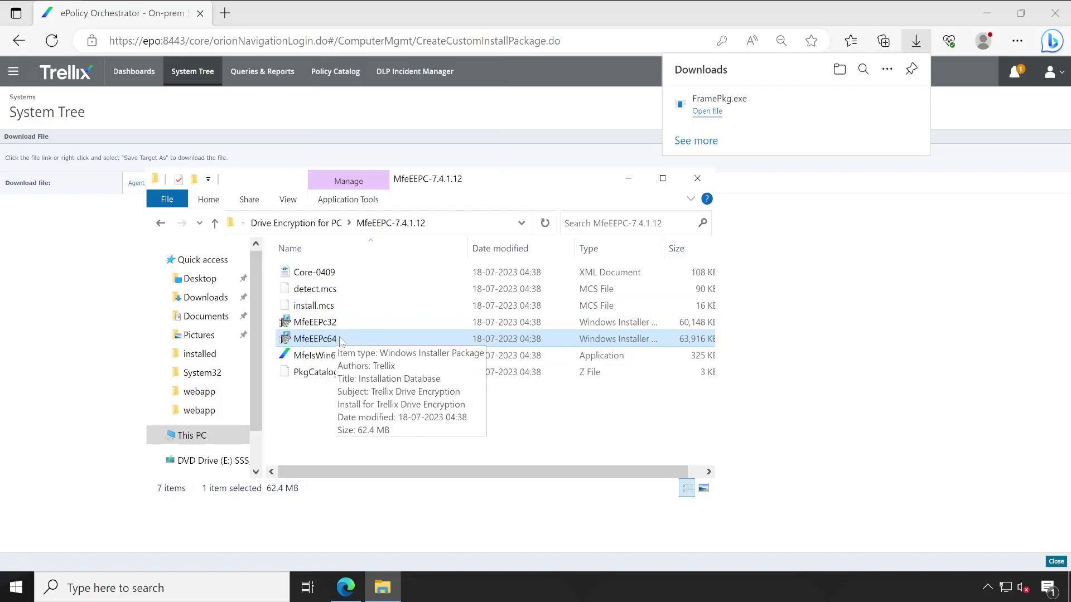
pyautogui.click(207, 299)
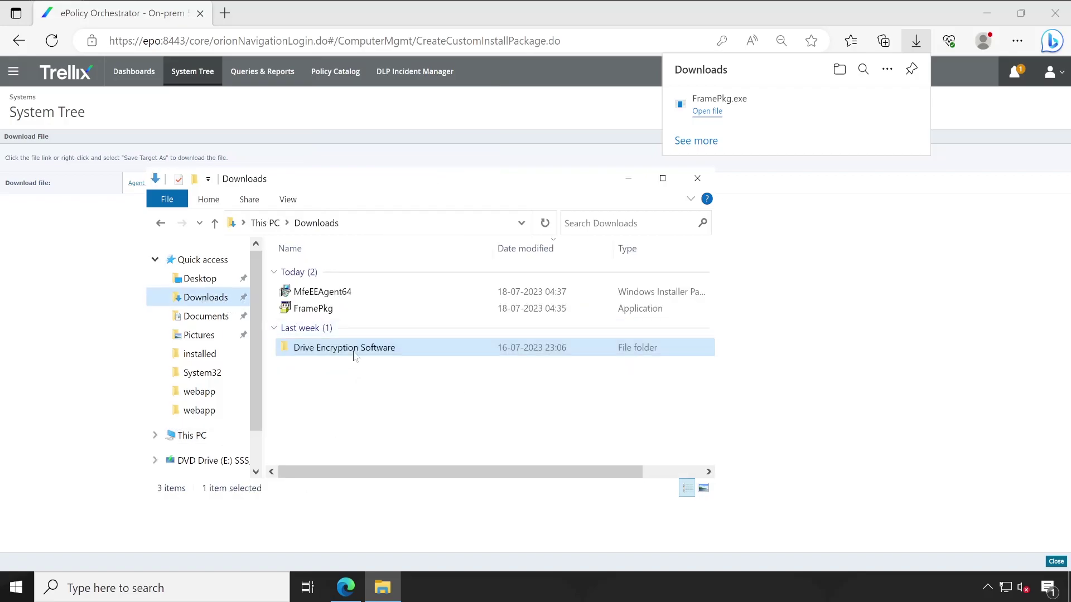
pyautogui.rightClick(358, 406)
pyautogui.press('Escape')
pyautogui.hotkey('ctrl', 'v')
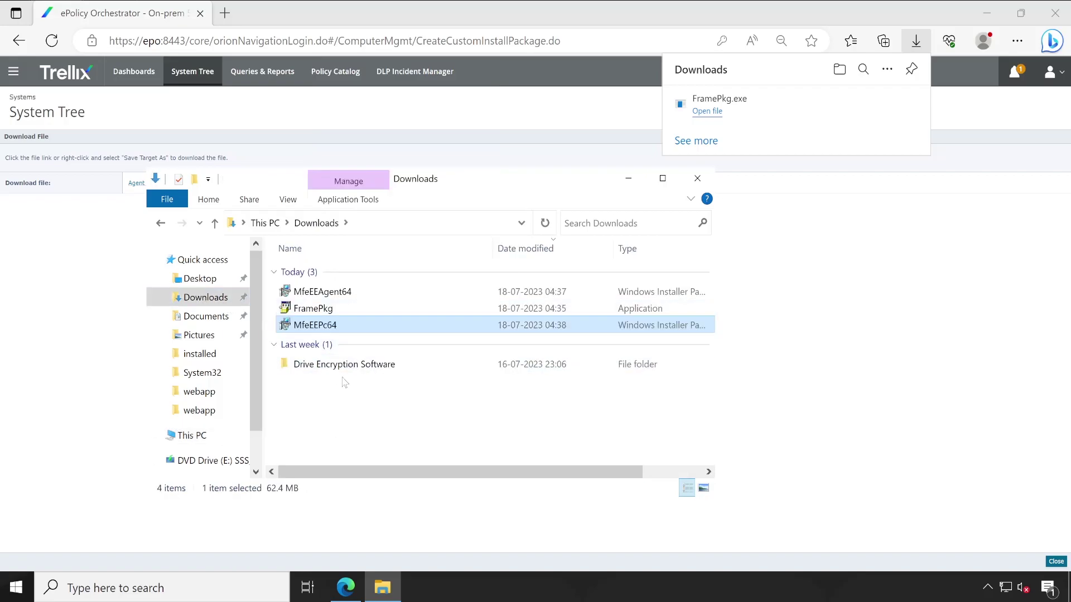
pyautogui.click(385, 404)
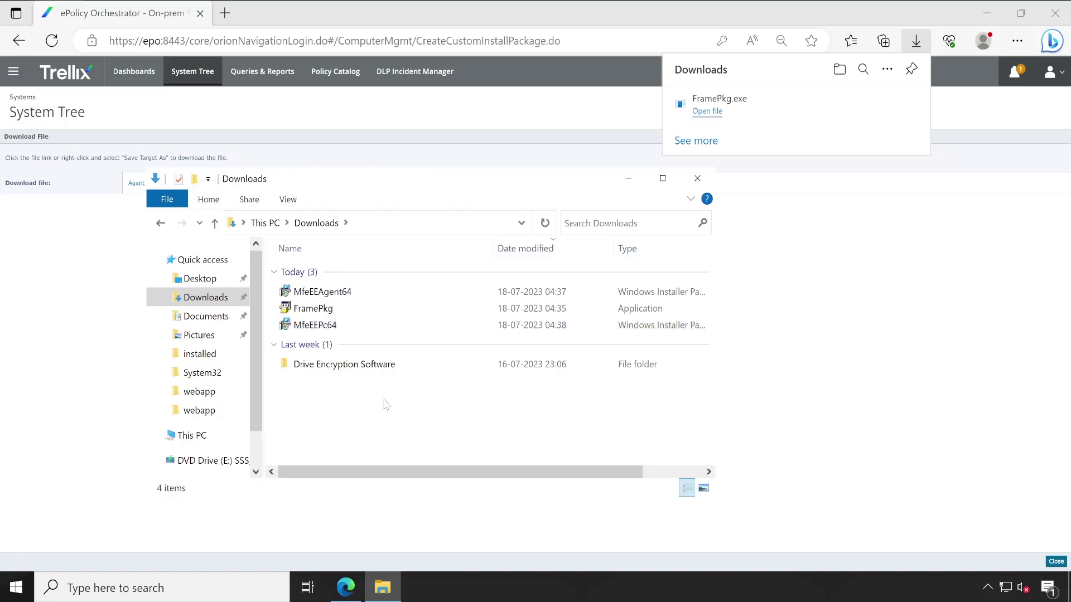
# Step: Extract the EEAdminTools-7.4.1.12 archive in the Drive Encryption Admin Tools folder of the TDE-7.4.1.12 MDE Misc folder to its default destination
pyautogui.doubleClick(350, 365)
pyautogui.doubleClick(334, 273)
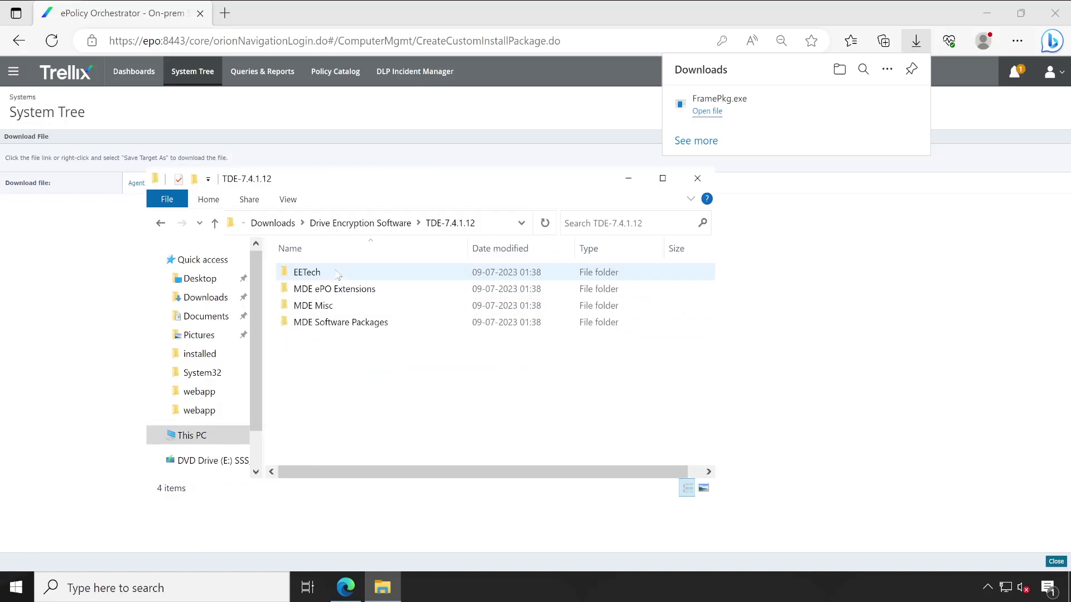
pyautogui.doubleClick(353, 306)
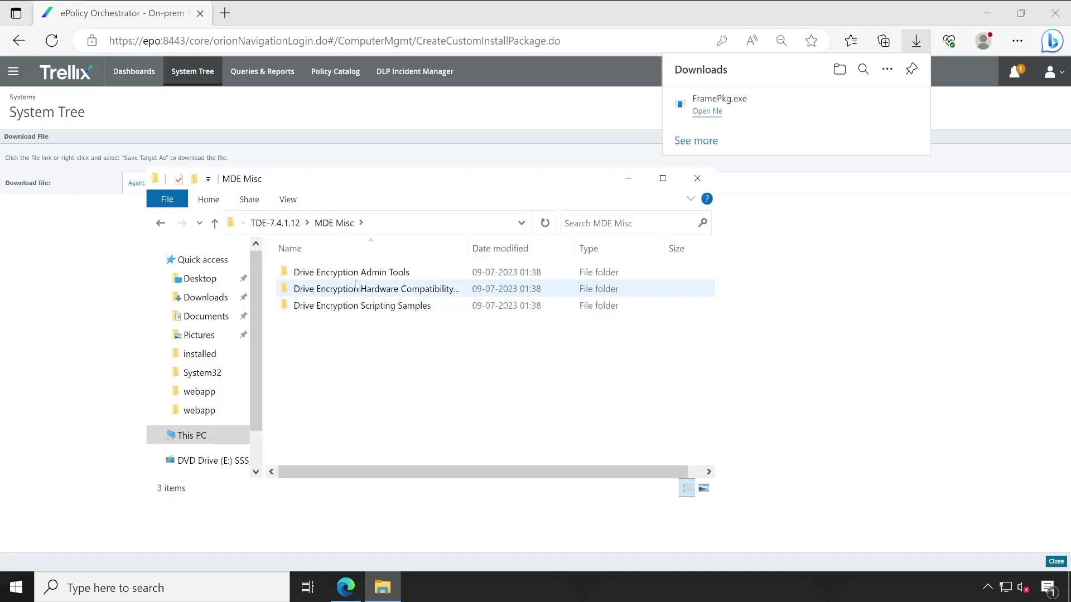
pyautogui.click(360, 273)
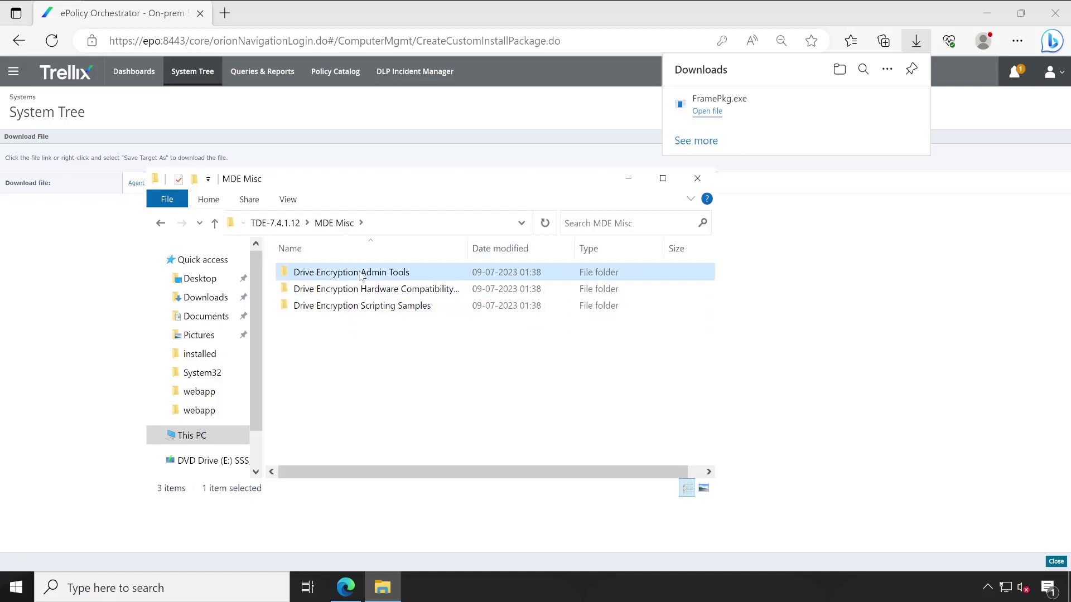
pyautogui.doubleClick(416, 280)
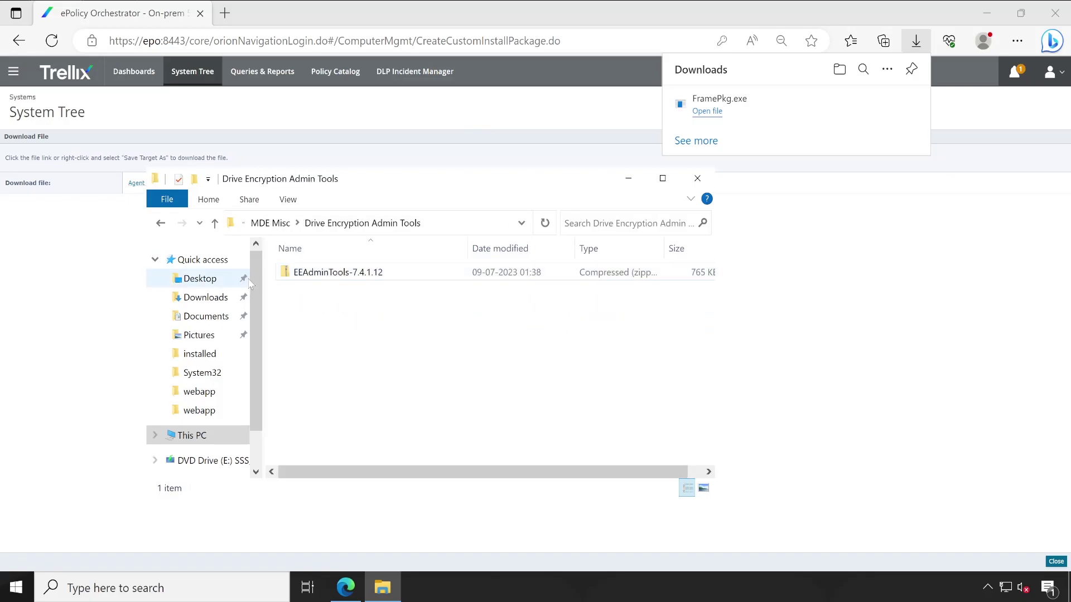
pyautogui.click(321, 278)
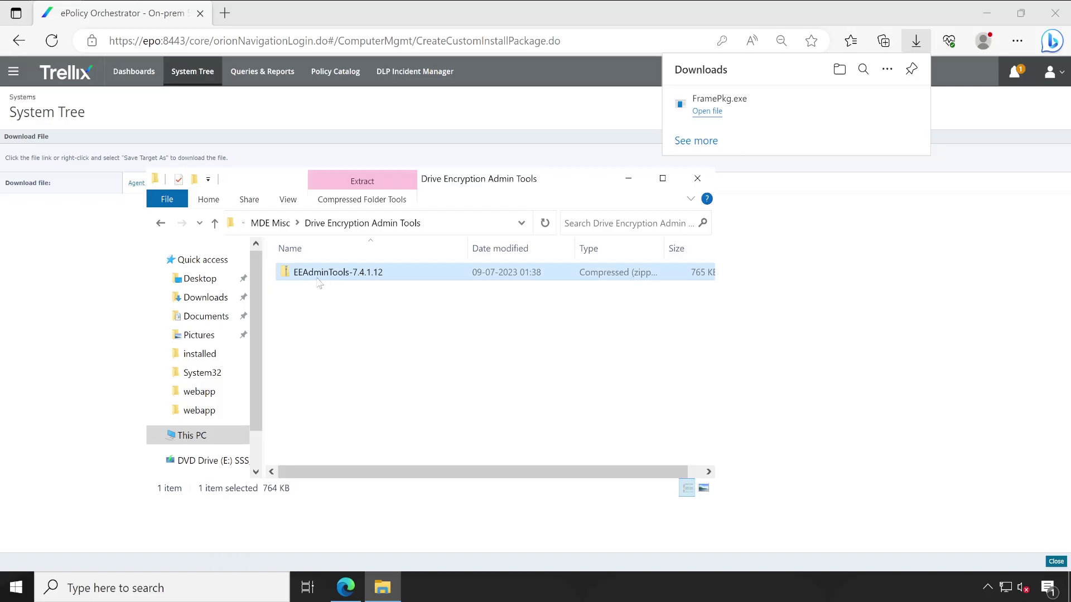
pyautogui.rightClick(341, 277)
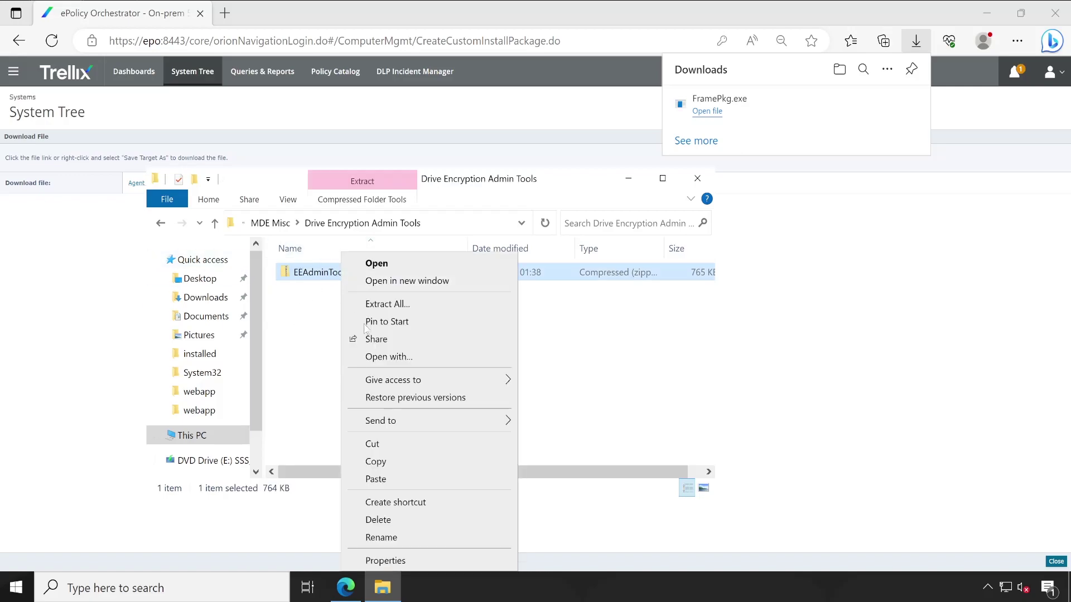
pyautogui.click(388, 304)
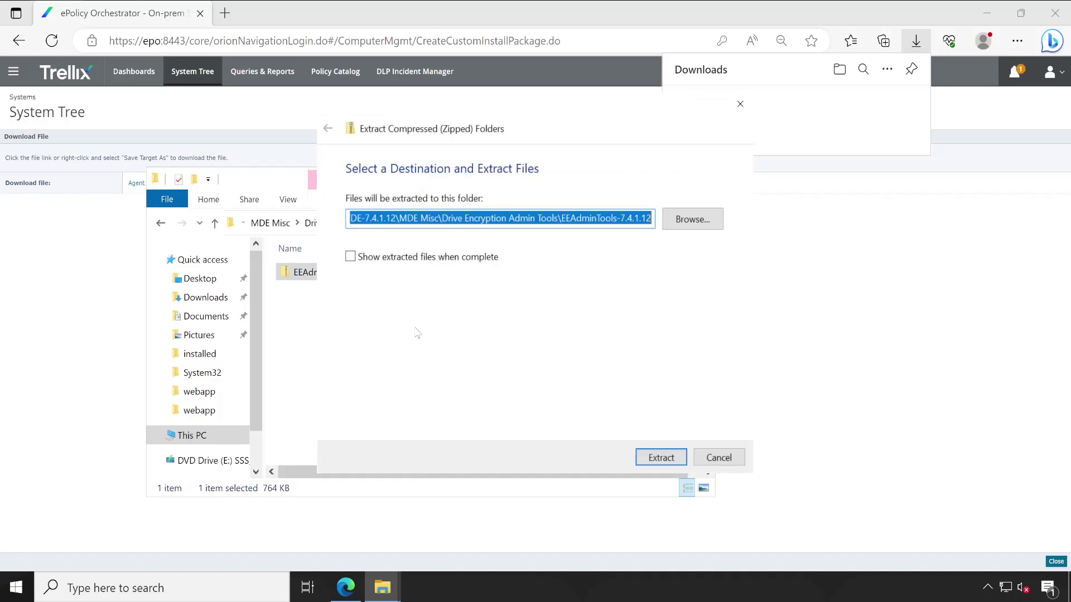
pyautogui.click(656, 458)
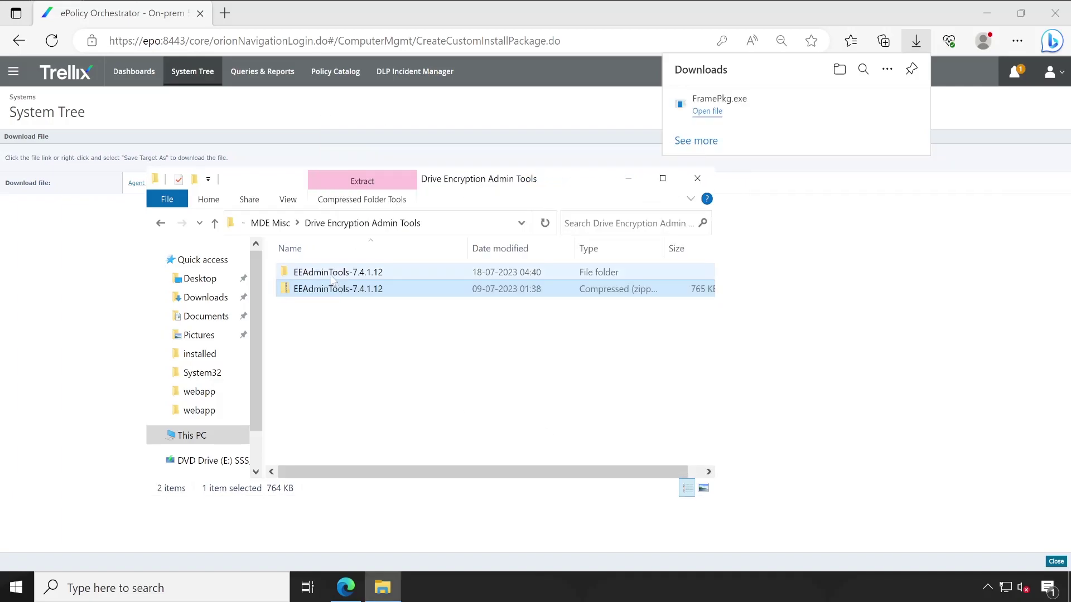
# Step: Copy the EpeOaGenXml application from the extracted EEAdminTools-7.4.1.12 folder into the Downloads folder
pyautogui.doubleClick(334, 277)
pyautogui.click(334, 273)
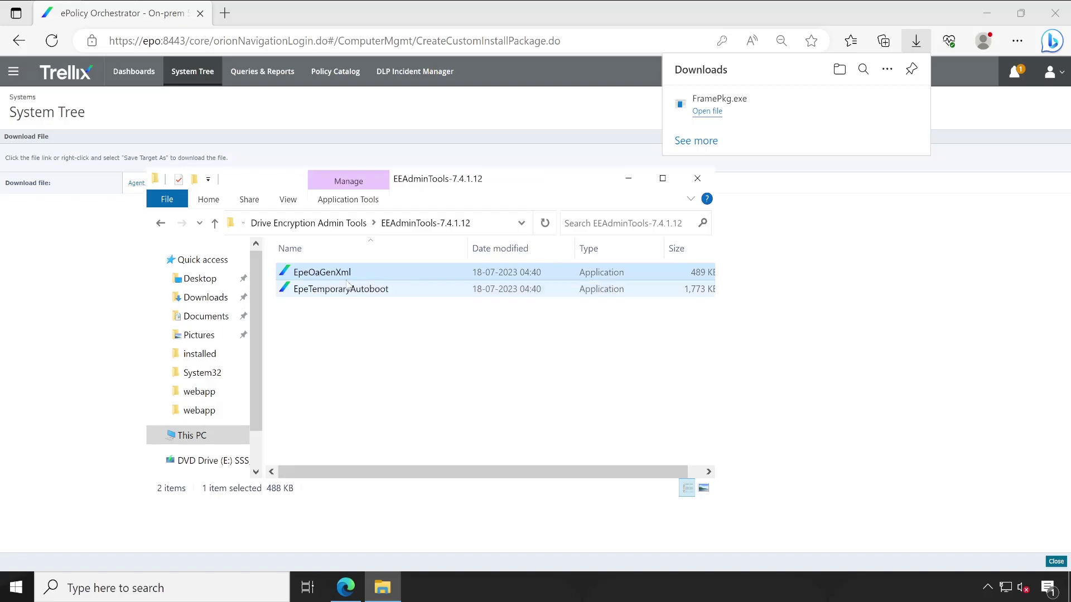
pyautogui.rightClick(350, 281)
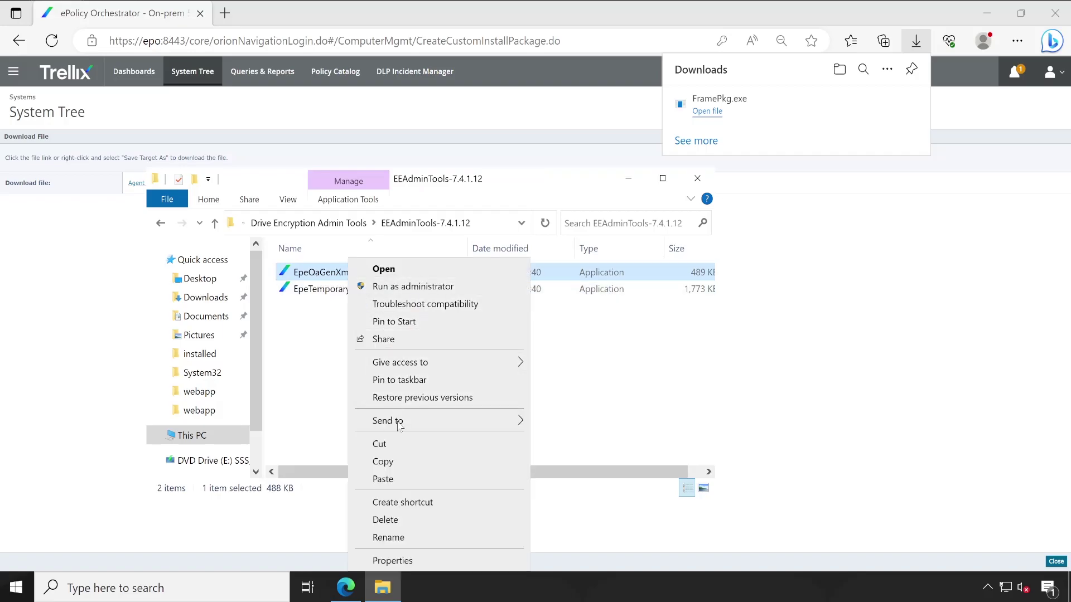
pyautogui.click(399, 462)
pyautogui.click(222, 296)
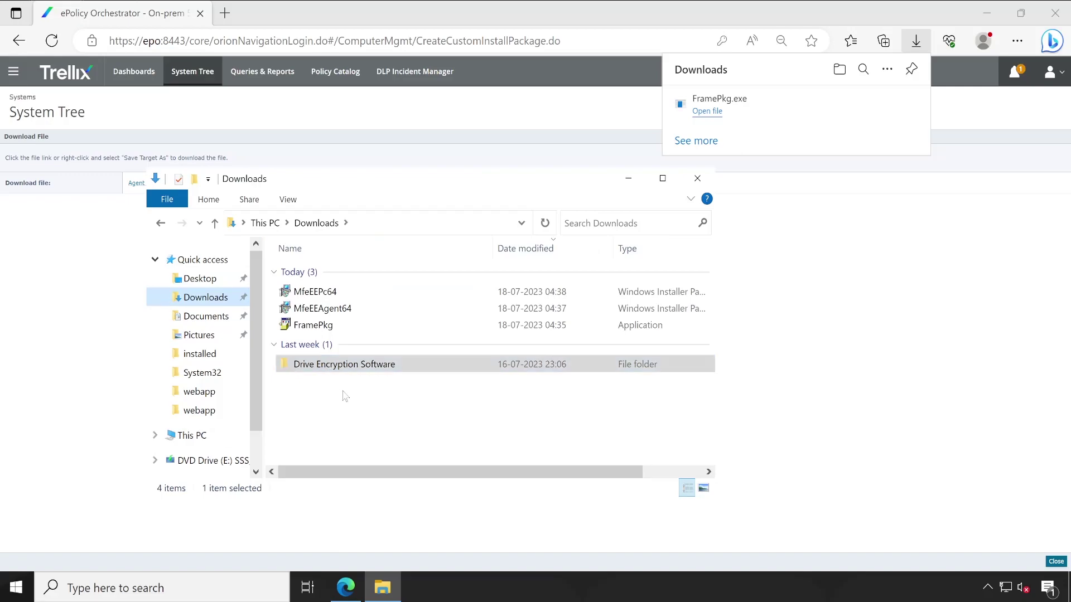
pyautogui.rightClick(343, 393)
pyautogui.click(377, 292)
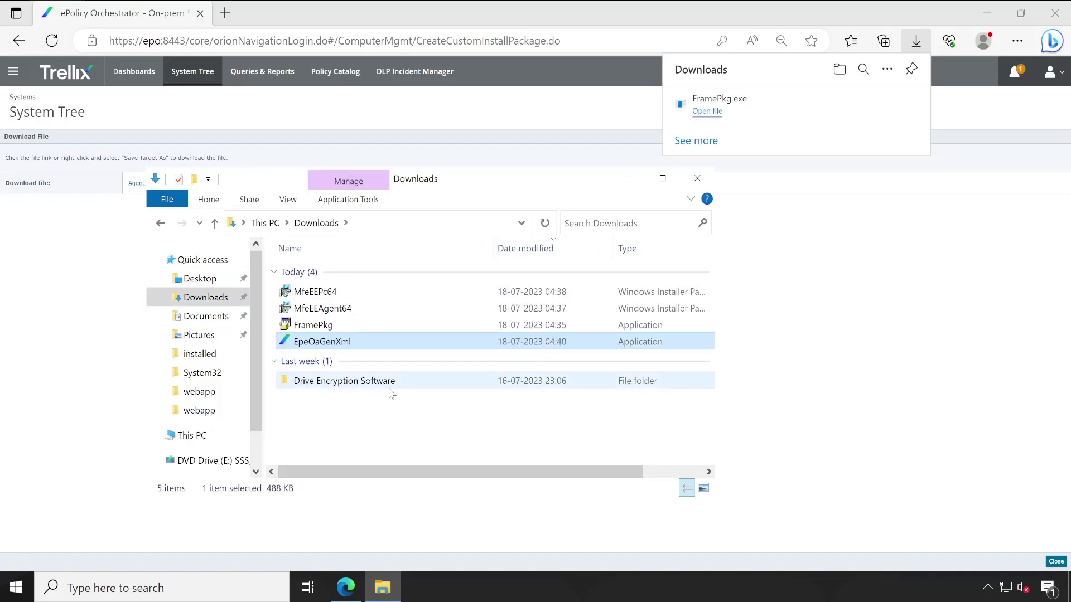
# Step: Switch to ePolicy Orchestrator and list the Product Settings policies of Drive Encryption 7.4.1 in the Policy Catalog
pyautogui.click(82, 239)
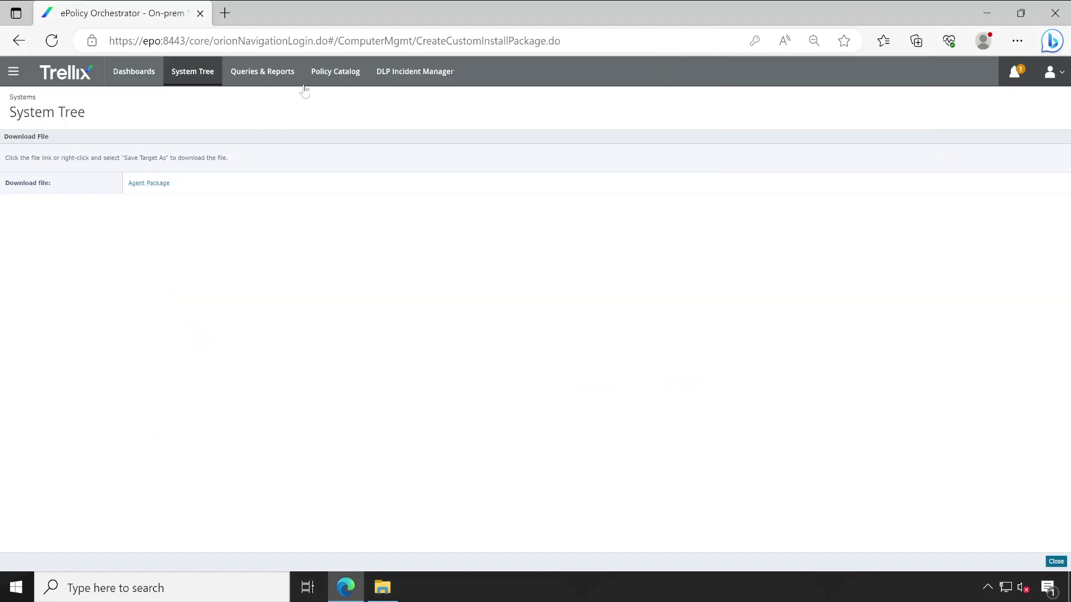
pyautogui.click(338, 78)
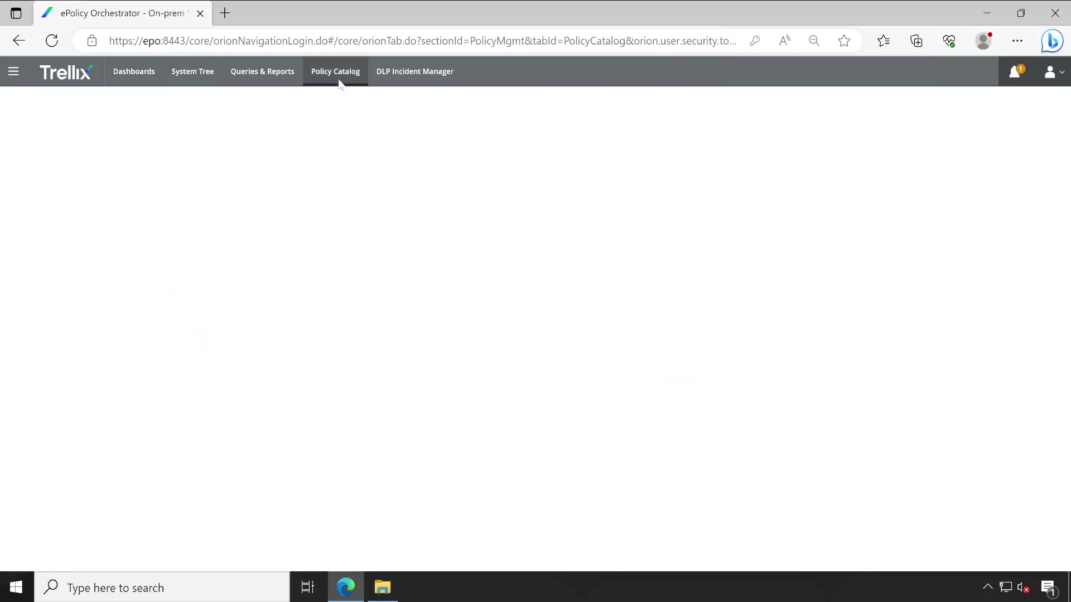
pyautogui.click(57, 210)
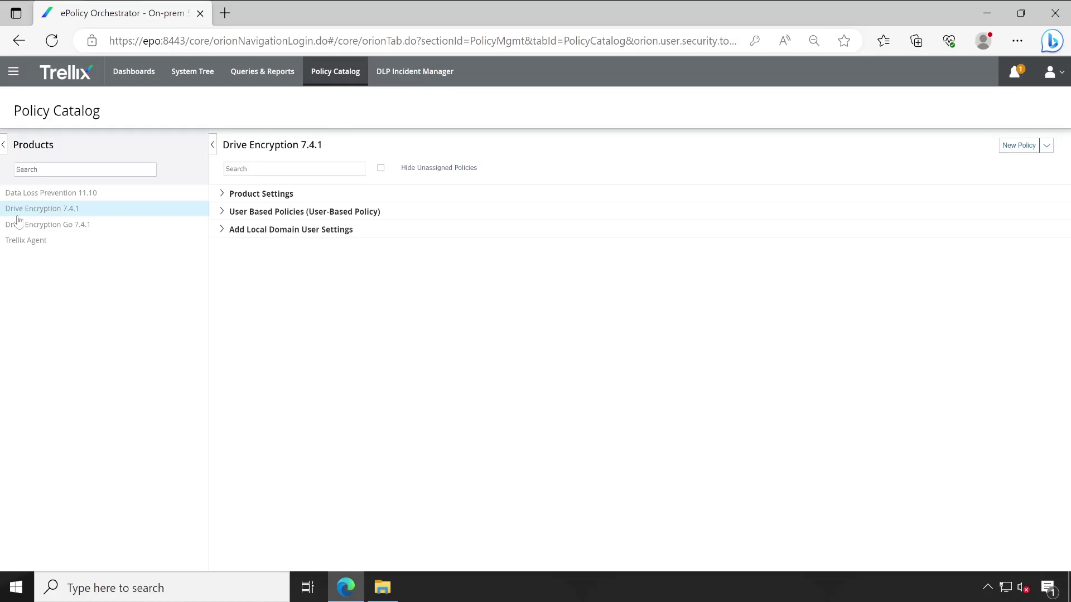
pyautogui.click(222, 195)
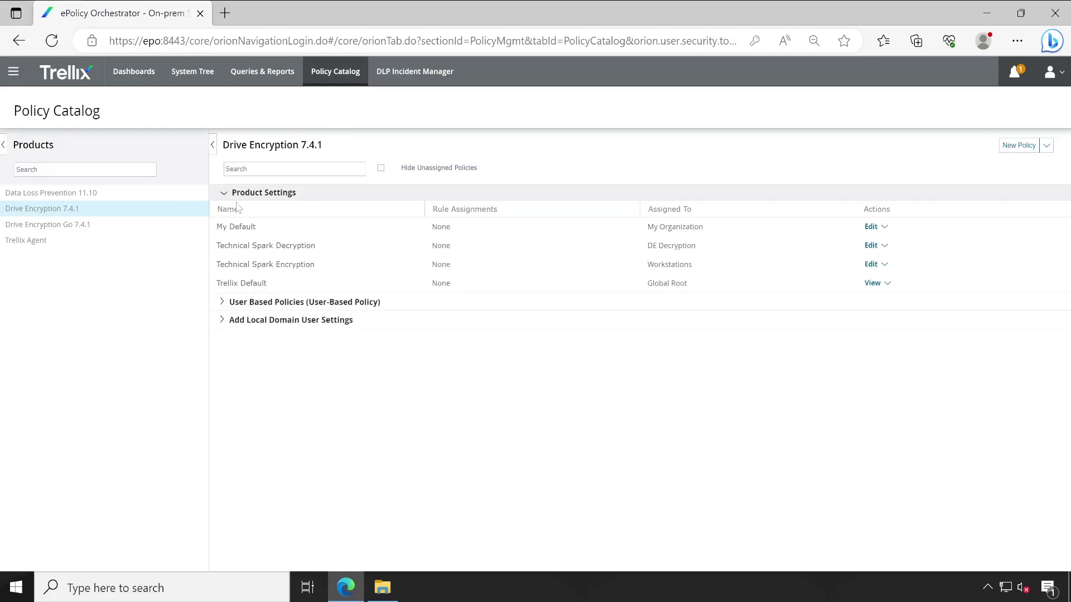
# Step: Export the My Default product settings policy and save it as the XML file ePO_policy in the Downloads folder
pyautogui.click(320, 231)
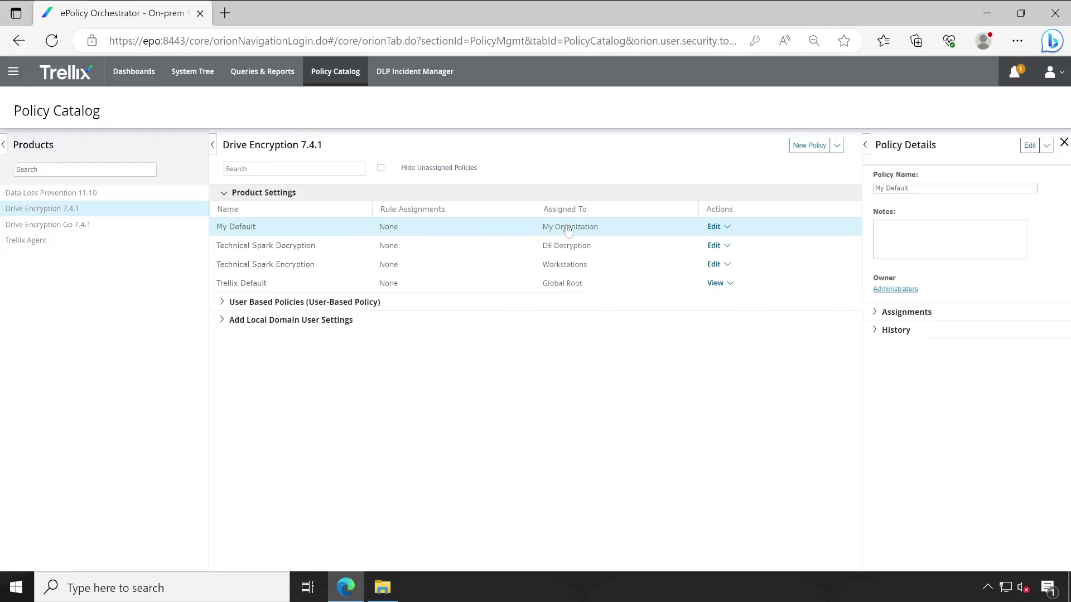
pyautogui.click(1047, 146)
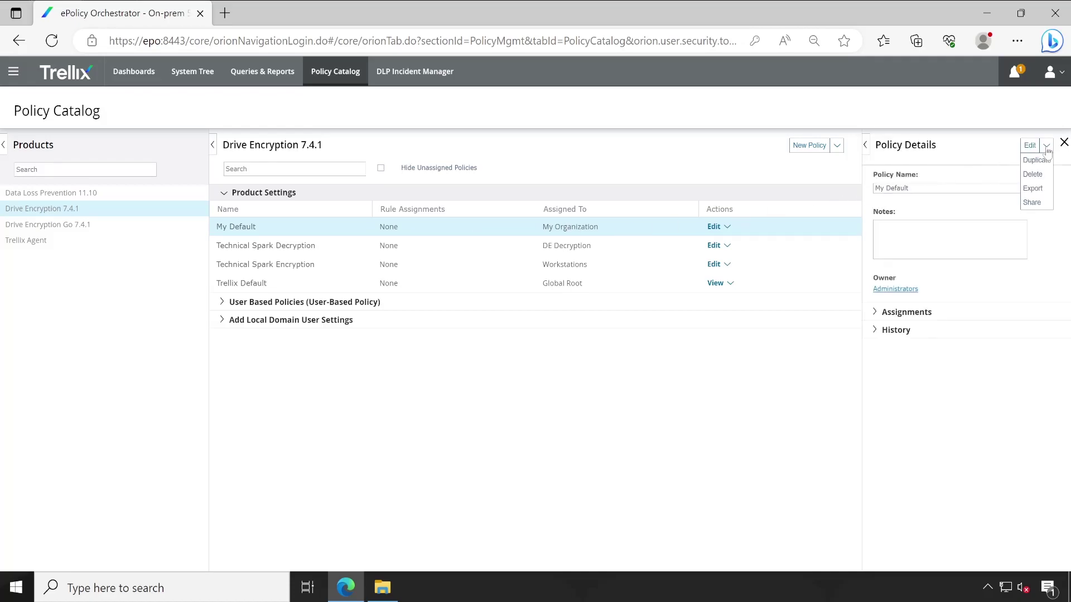
pyautogui.click(1032, 189)
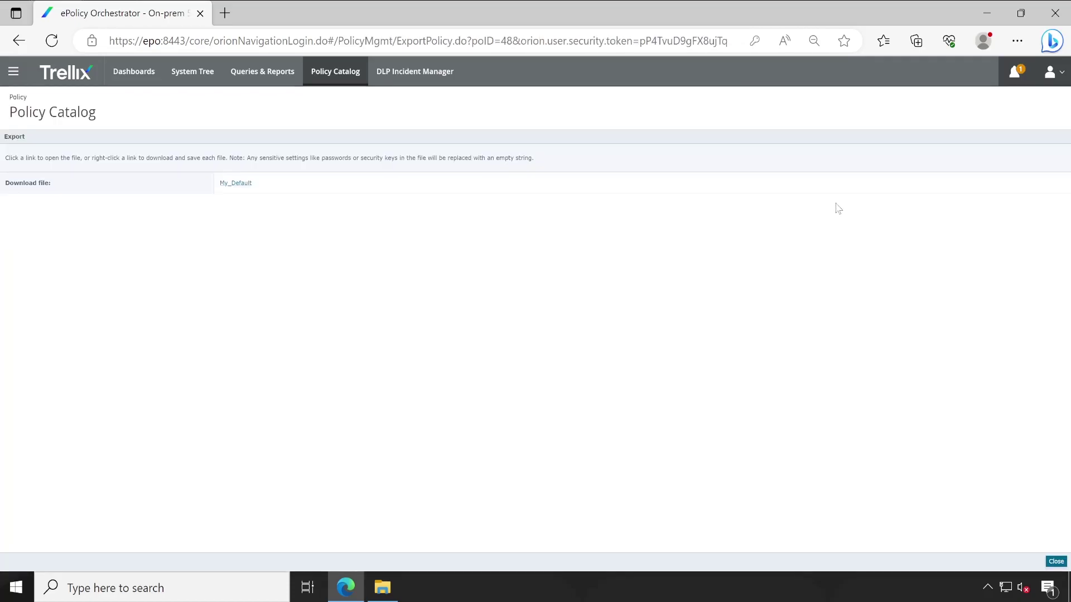
pyautogui.rightClick(242, 184)
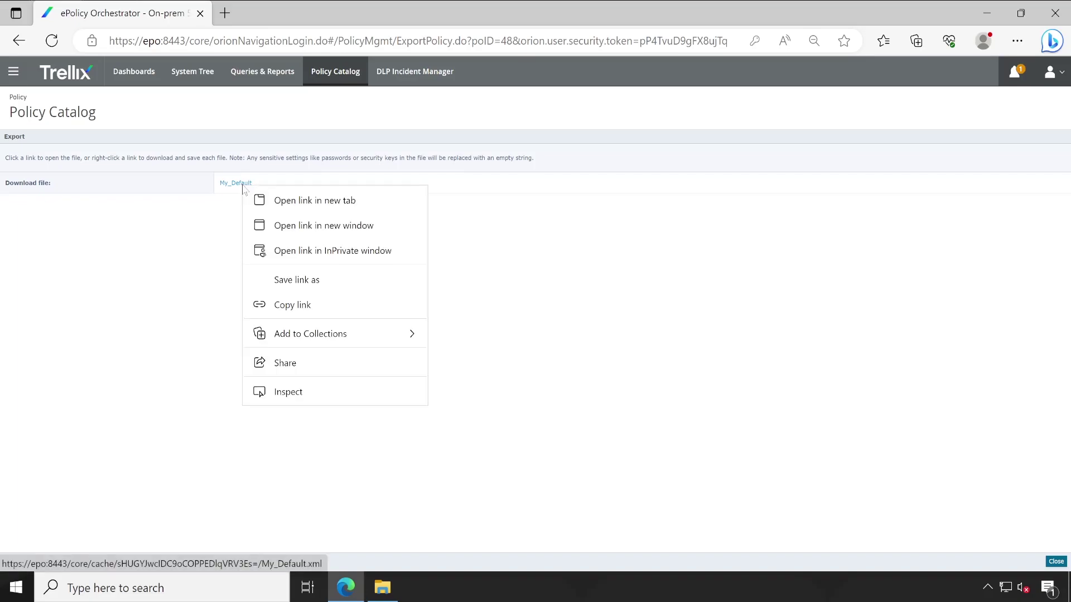
pyautogui.click(314, 283)
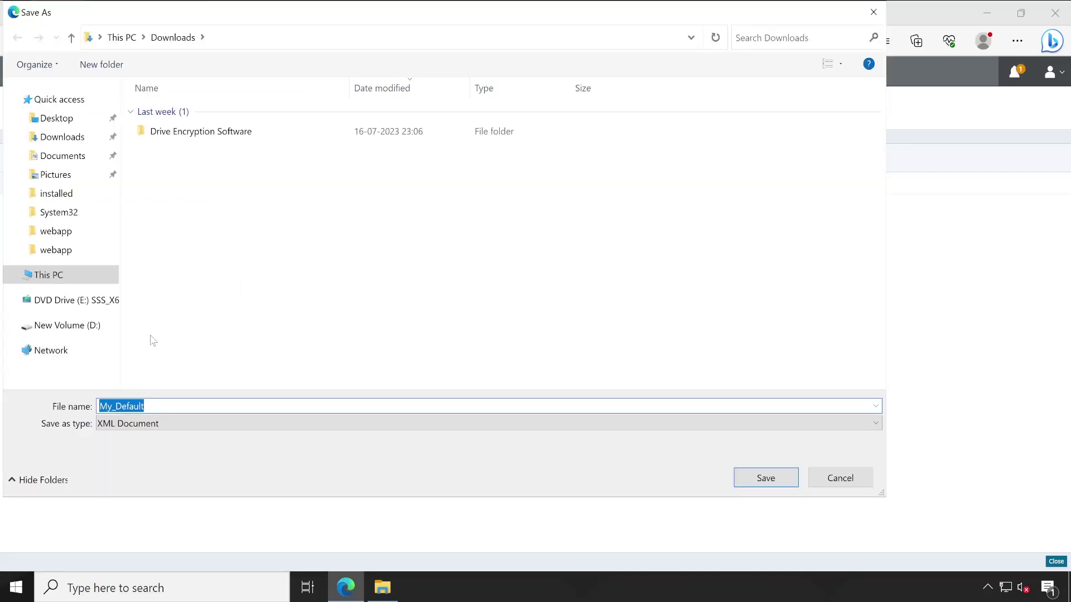
pyautogui.moveTo(143, 405); pyautogui.dragTo(90, 400)
pyautogui.hotkey('ctrl', 'v')
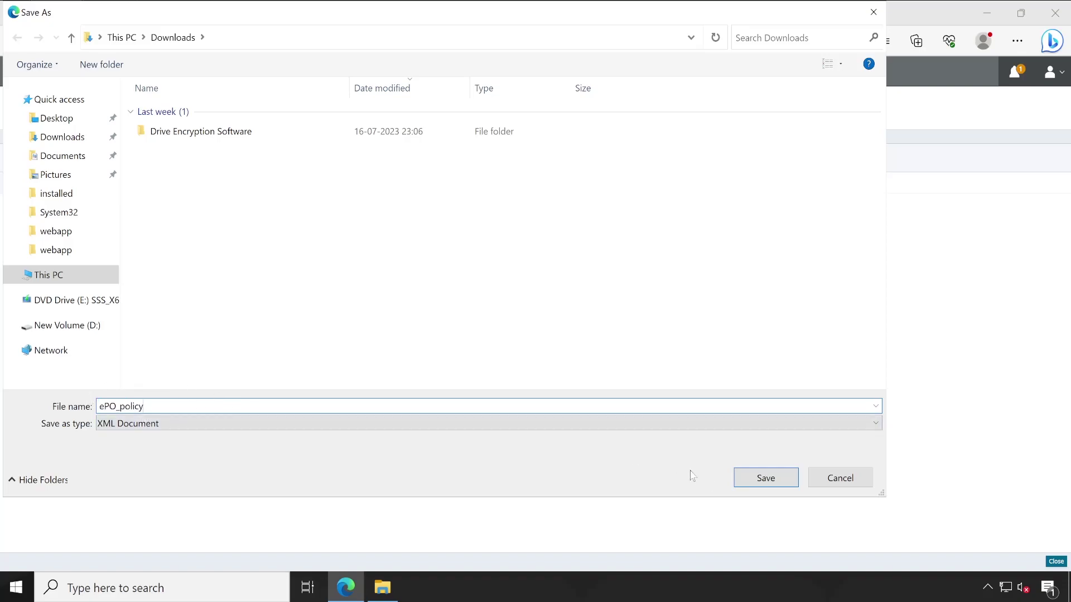
pyautogui.click(766, 477)
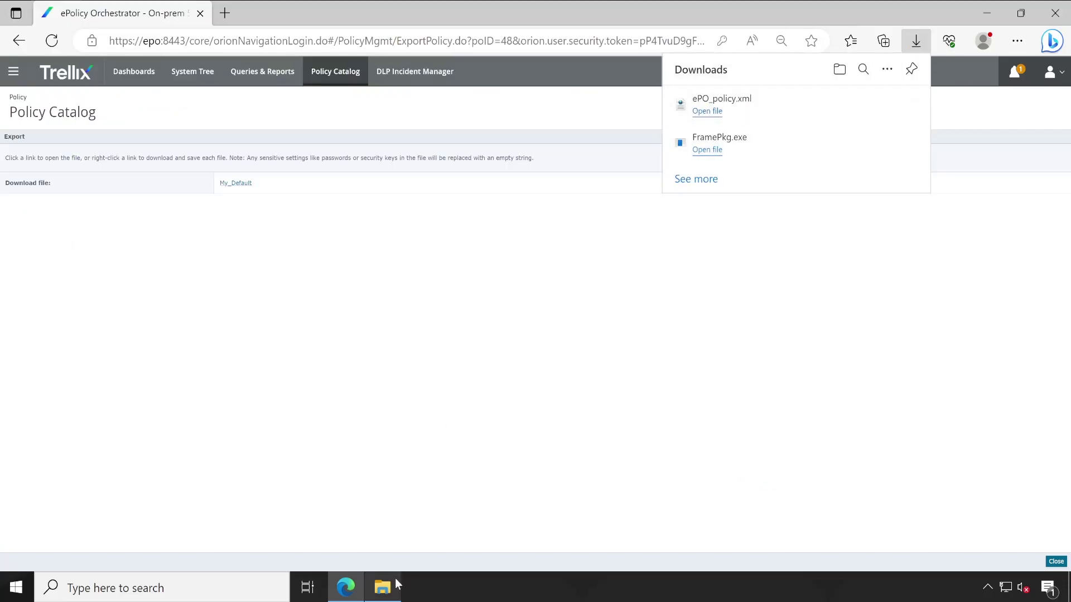
# Step: Switch to the Downloads folder in File Explorer and create a text document named UserList
pyautogui.click(383, 586)
pyautogui.click(349, 362)
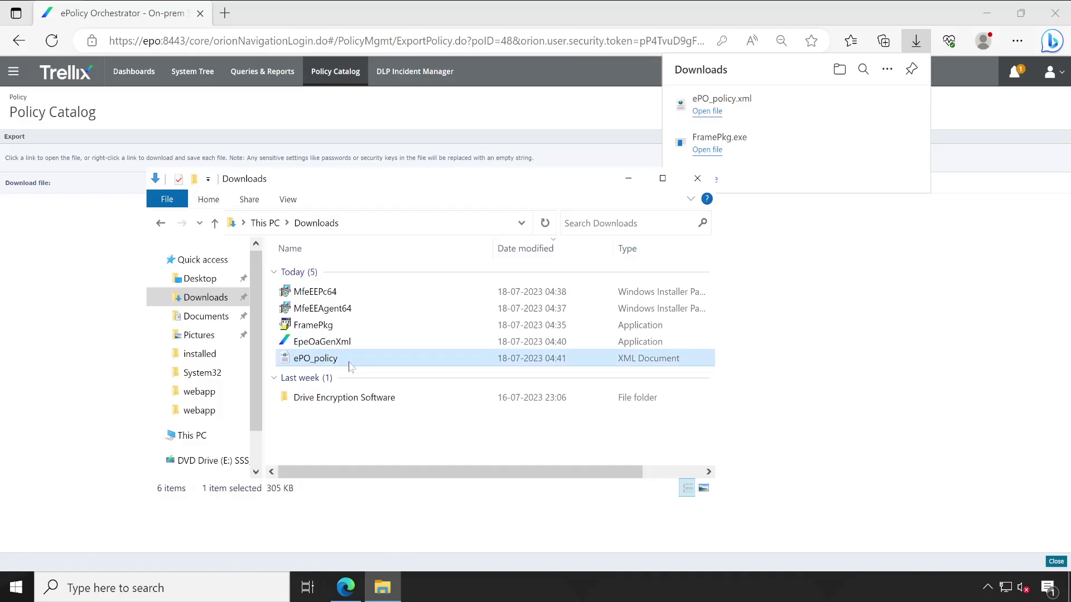
pyautogui.click(382, 442)
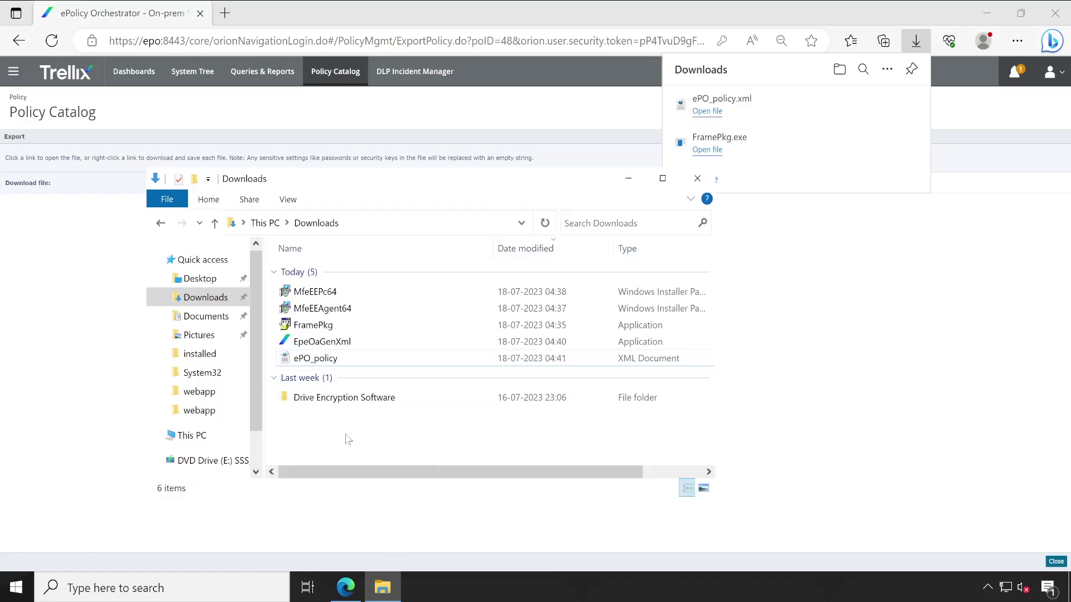
pyautogui.rightClick(336, 437)
pyautogui.moveTo(390, 397)
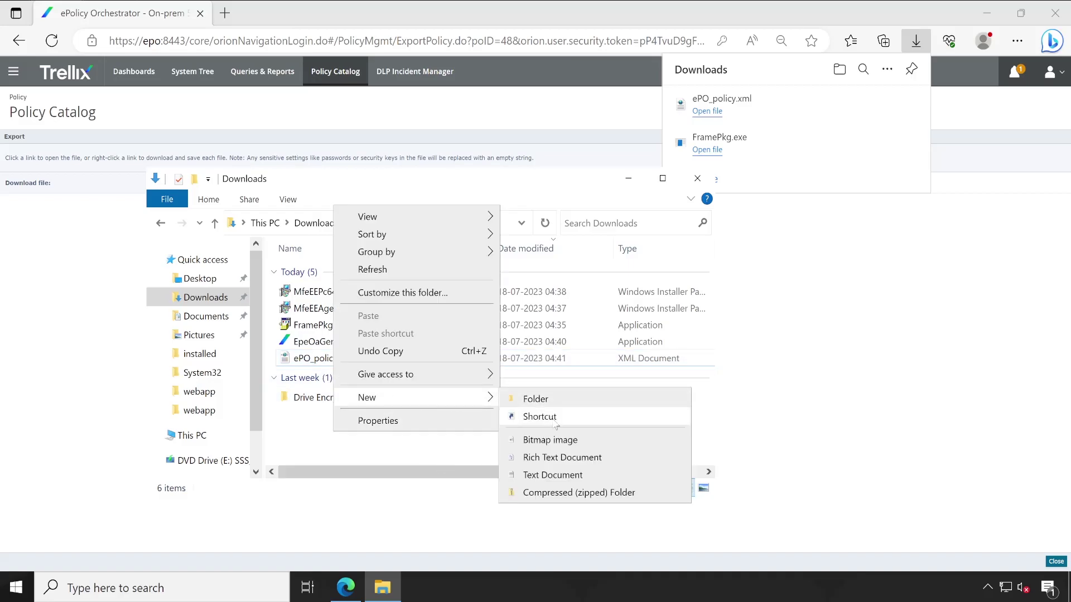
pyautogui.click(556, 476)
pyautogui.write('UserList.txt')
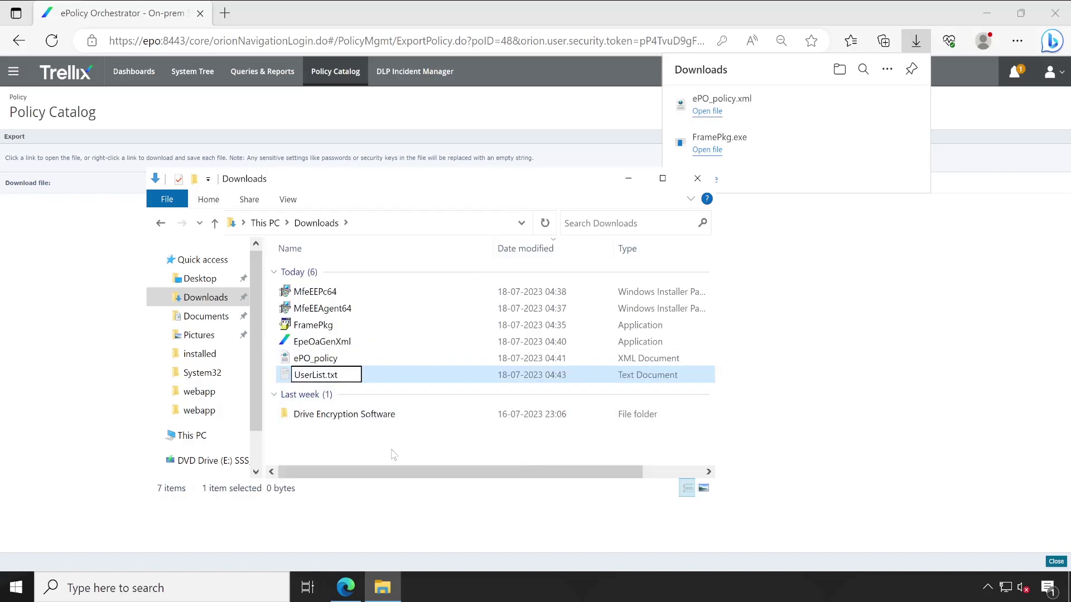
pyautogui.press('BackSpace')
pyautogui.press('BackSpace')
pyautogui.press('BackSpace')
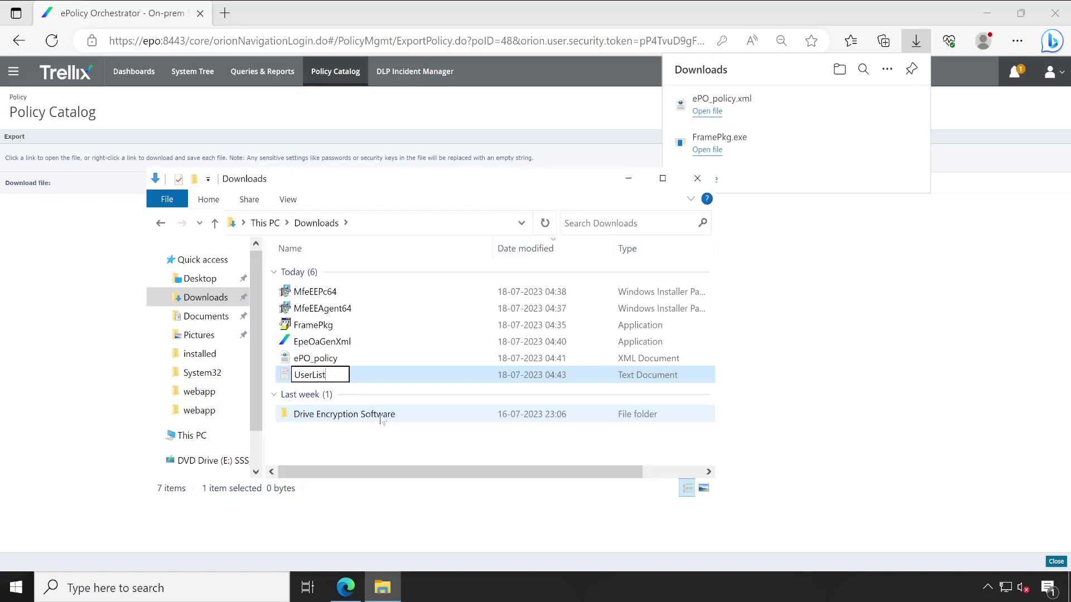
pyautogui.press('Return')
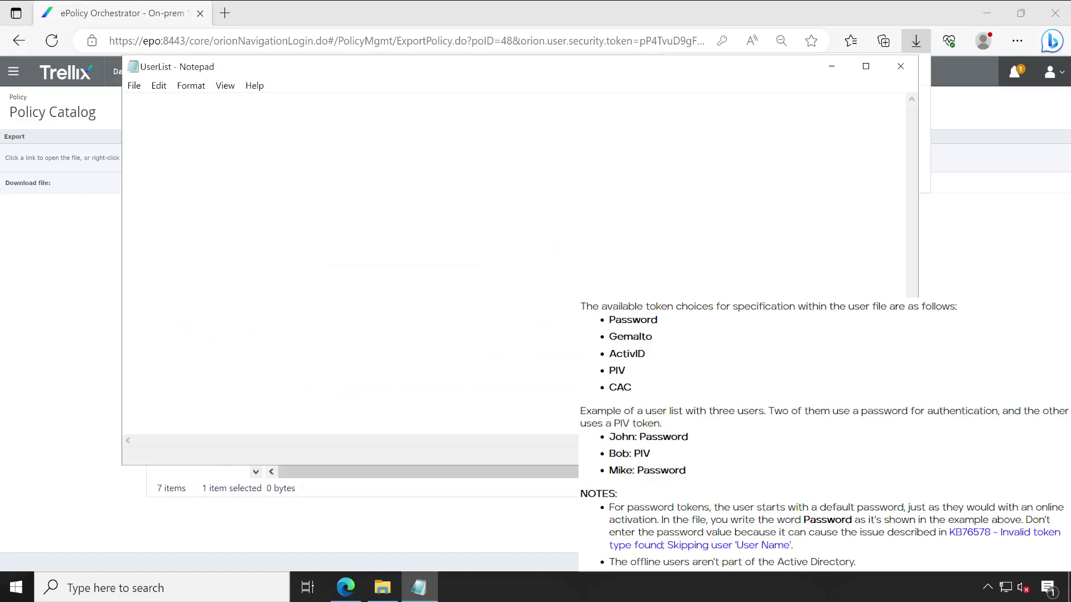
# Step: Enter the offline user's name followed by the token type ": Password" in UserList, save the file and close it
pyautogui.write('sohang: Password')
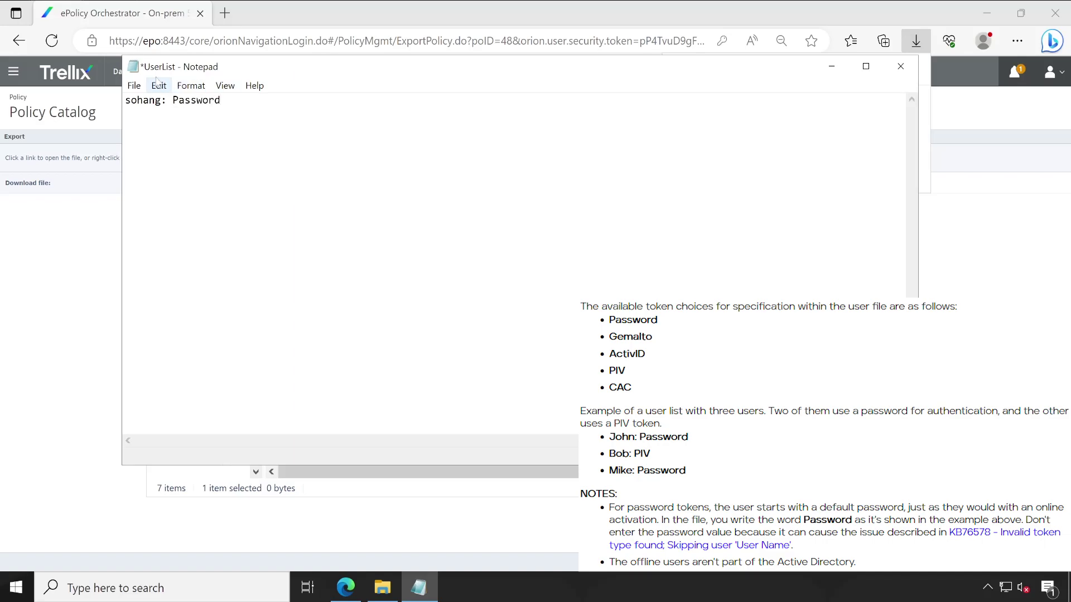
pyautogui.click(134, 85)
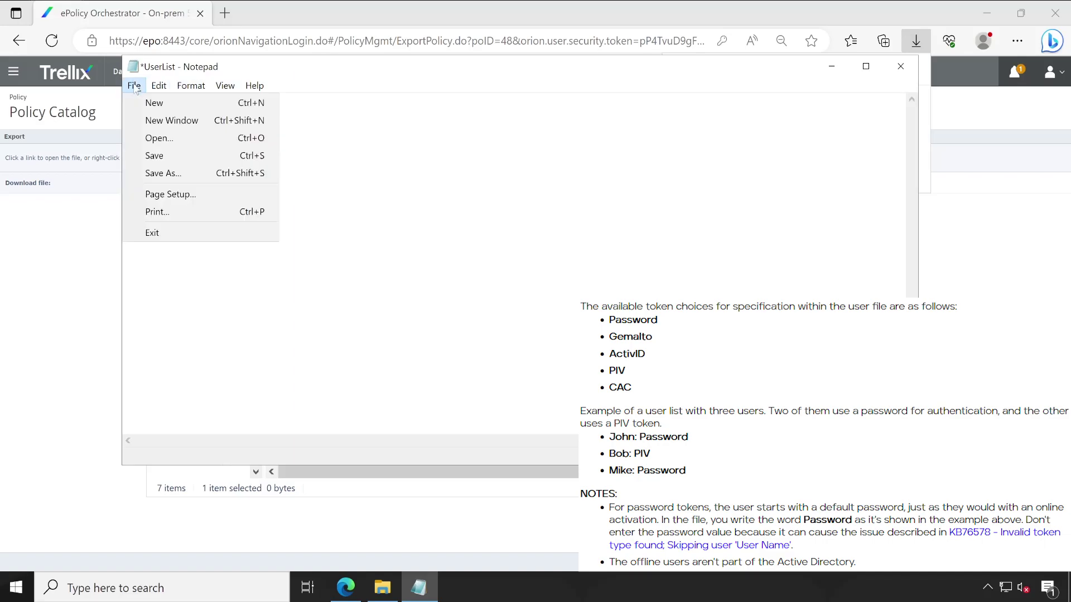
pyautogui.click(168, 157)
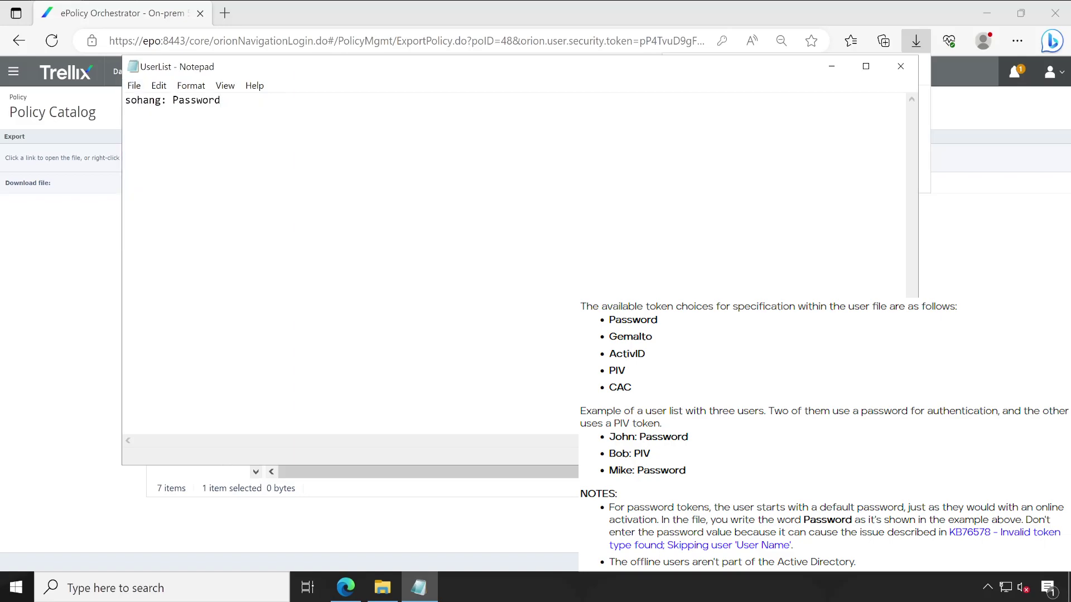
pyautogui.click(893, 70)
pyautogui.click(348, 437)
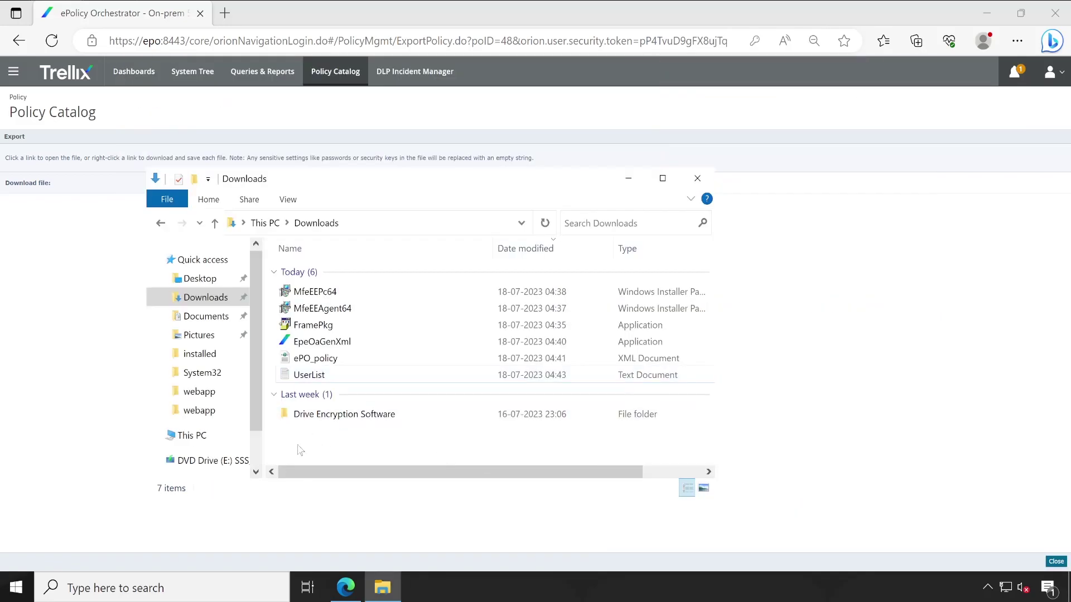
# Step: Find Command Prompt through the Windows search for cmd and start it as administrator
pyautogui.click(132, 591)
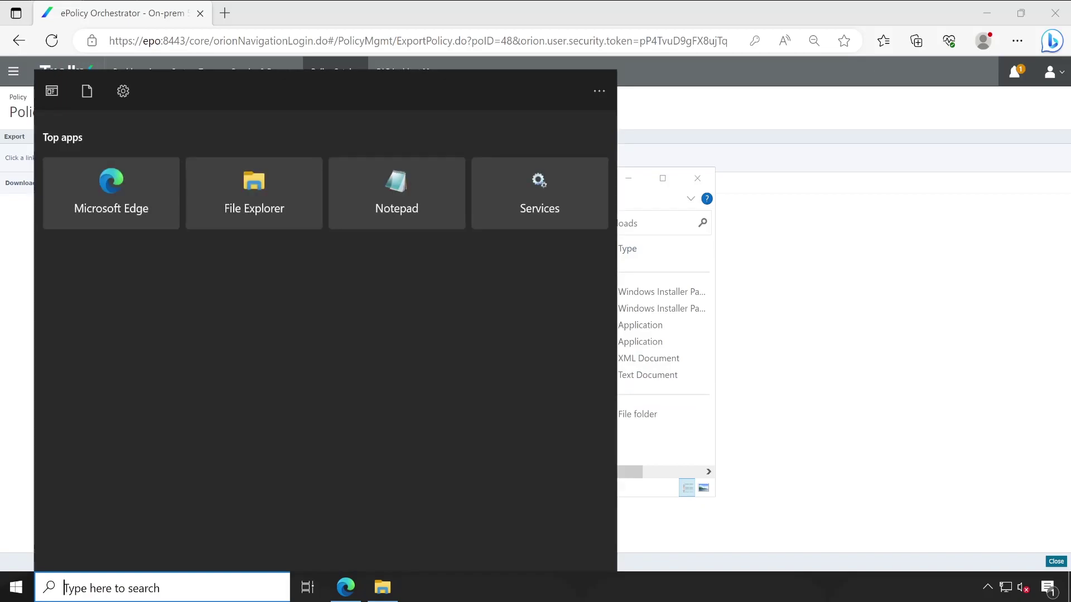
pyautogui.write('cmd')
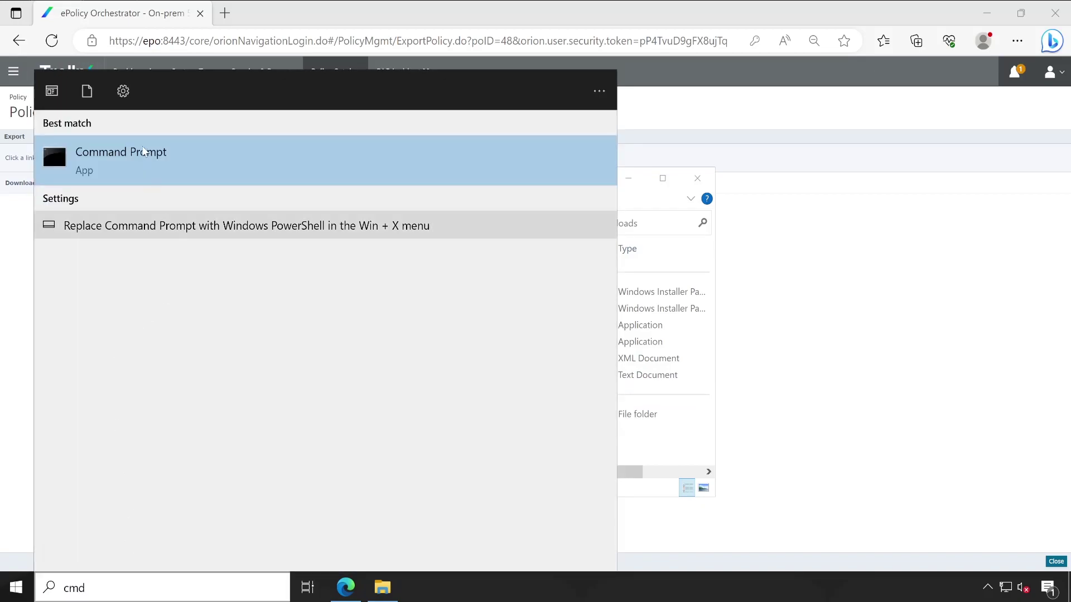
pyautogui.rightClick(145, 155)
pyautogui.click(216, 163)
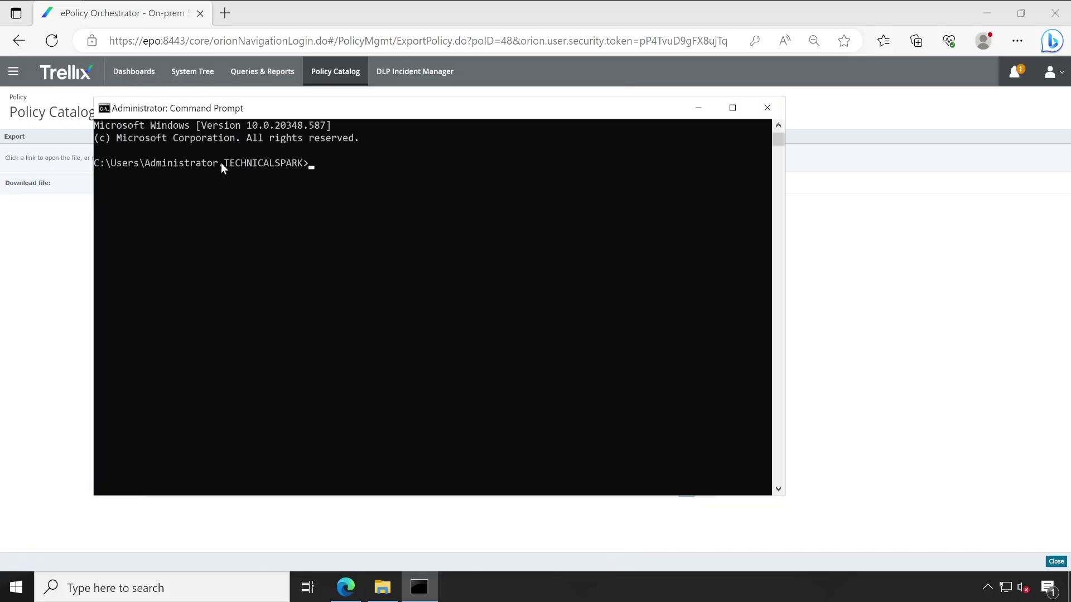
pyautogui.click(344, 251)
# Step: Change the command prompt's working directory to c:\Users\Administrator.TECHNICALSPARK\Downloads
pyautogui.write('cd')
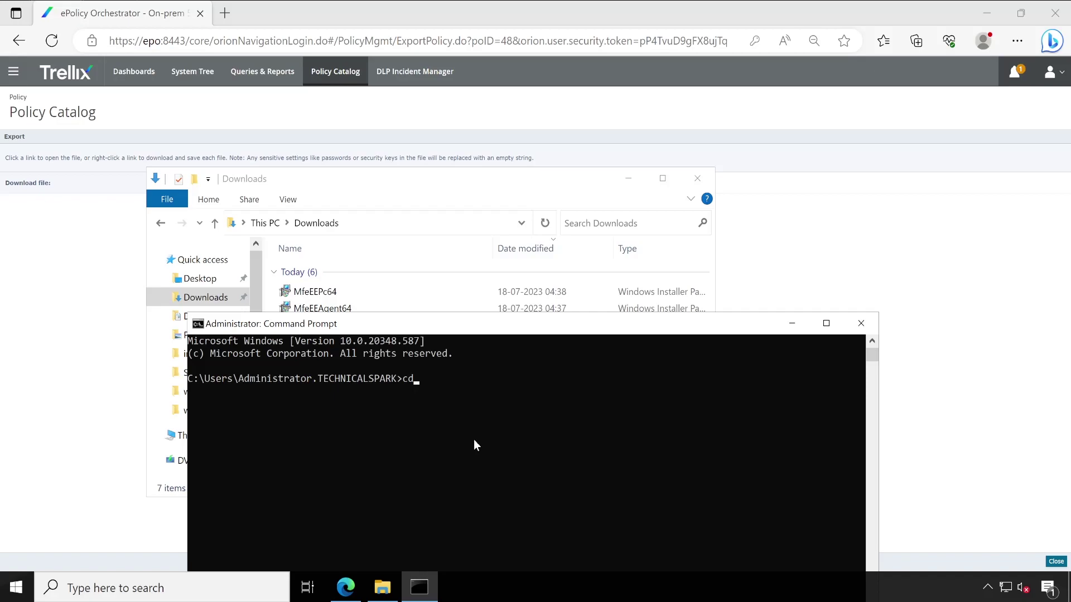
pyautogui.write('c:\\Users\\admin')
pyautogui.press('Tab')
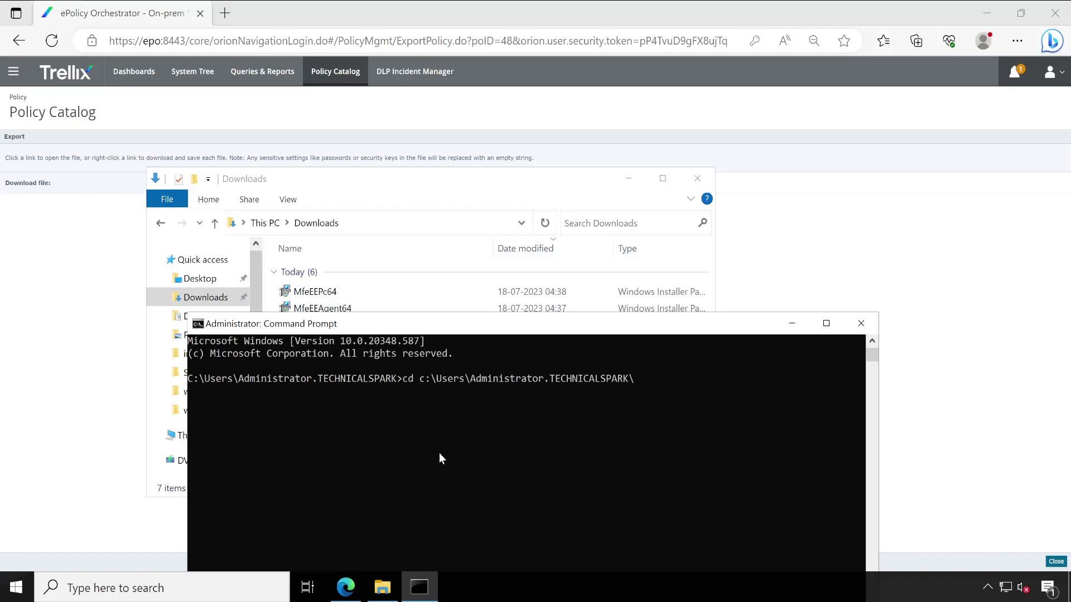
pyautogui.write('\\dow')
pyautogui.press('Tab')
pyautogui.press('Return')
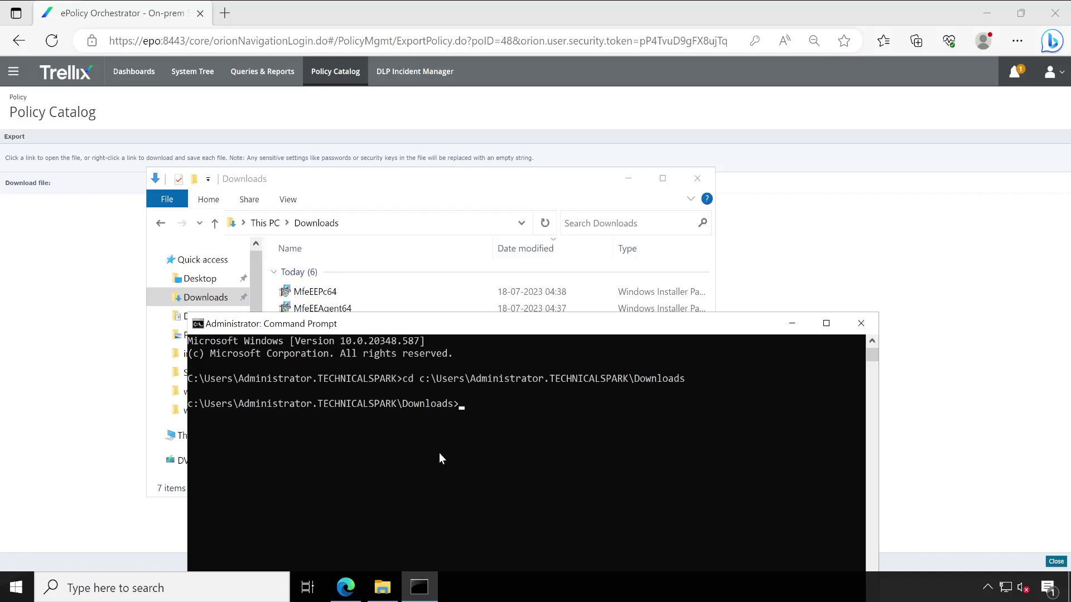
# Step: Run EpeOaGenXML.exe --help and show its option list from the start beside the Downloads folder's files
pyautogui.moveTo(447, 324); pyautogui.dragTo(703, 186)
pyautogui.write('EpeOaGenXML.exe --help')
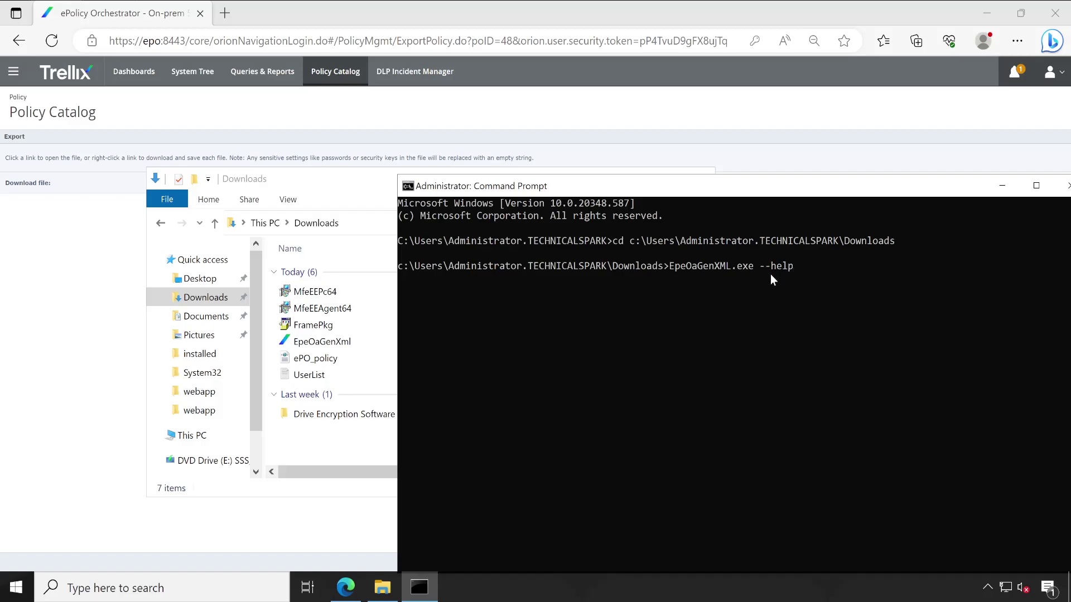
pyautogui.click(811, 273)
pyautogui.press('Return')
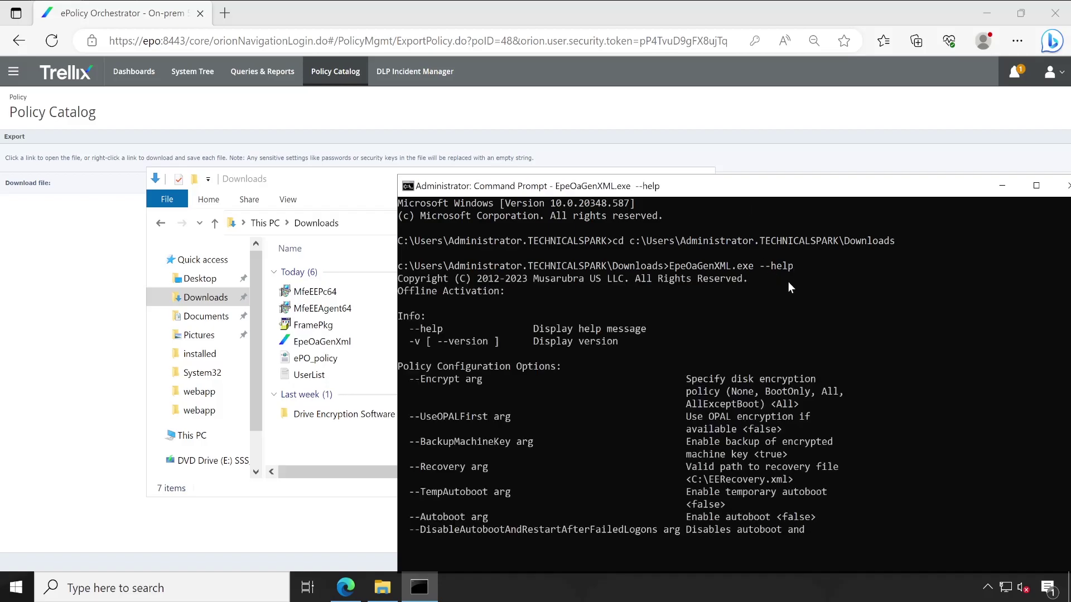
pyautogui.moveTo(750, 186); pyautogui.dragTo(594, 96)
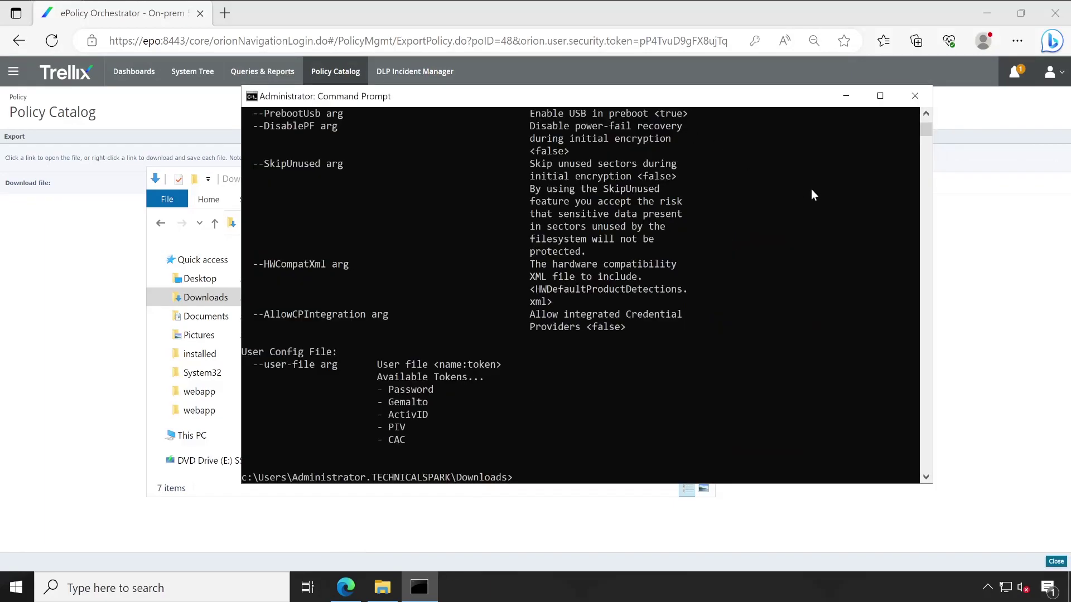
pyautogui.scroll(10, 925, 117)
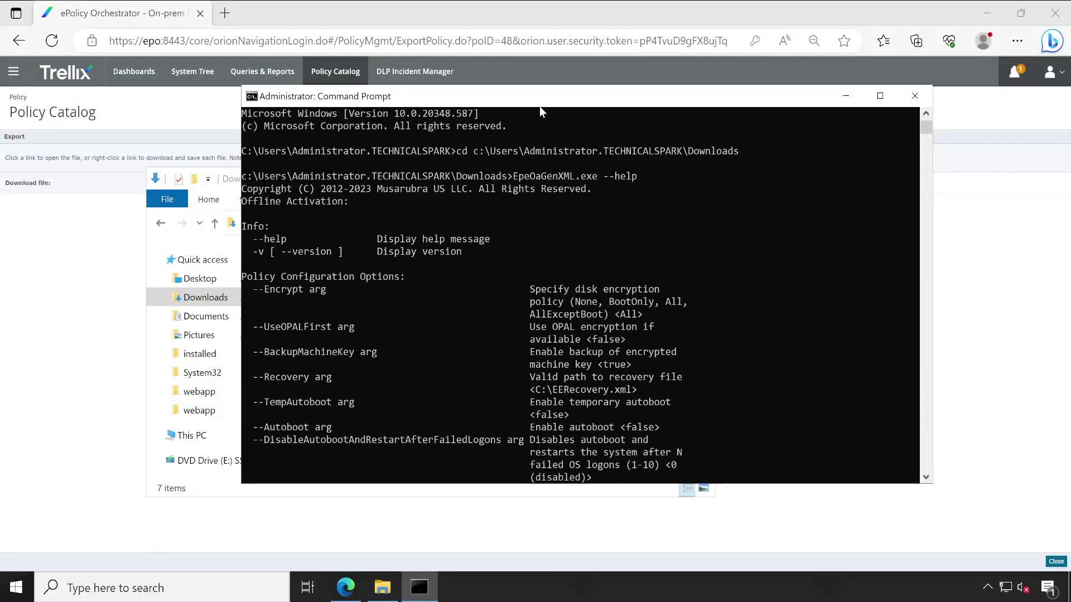
pyautogui.moveTo(540, 106); pyautogui.dragTo(686, 113)
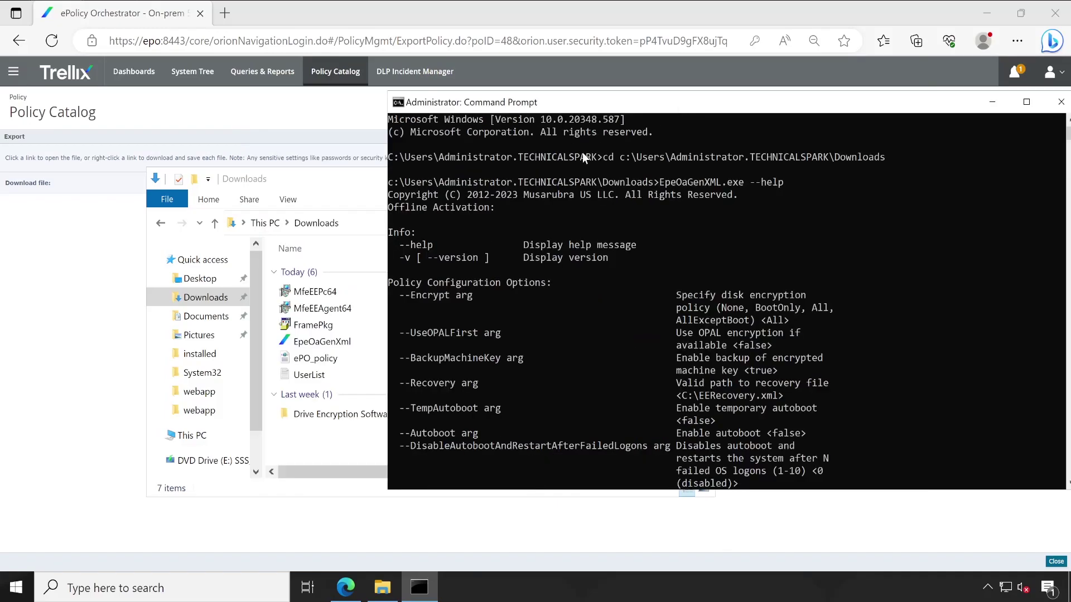
# Step: Open the UserList file from Downloads, check the token type entered for the user, and close it
pyautogui.doubleClick(309, 374)
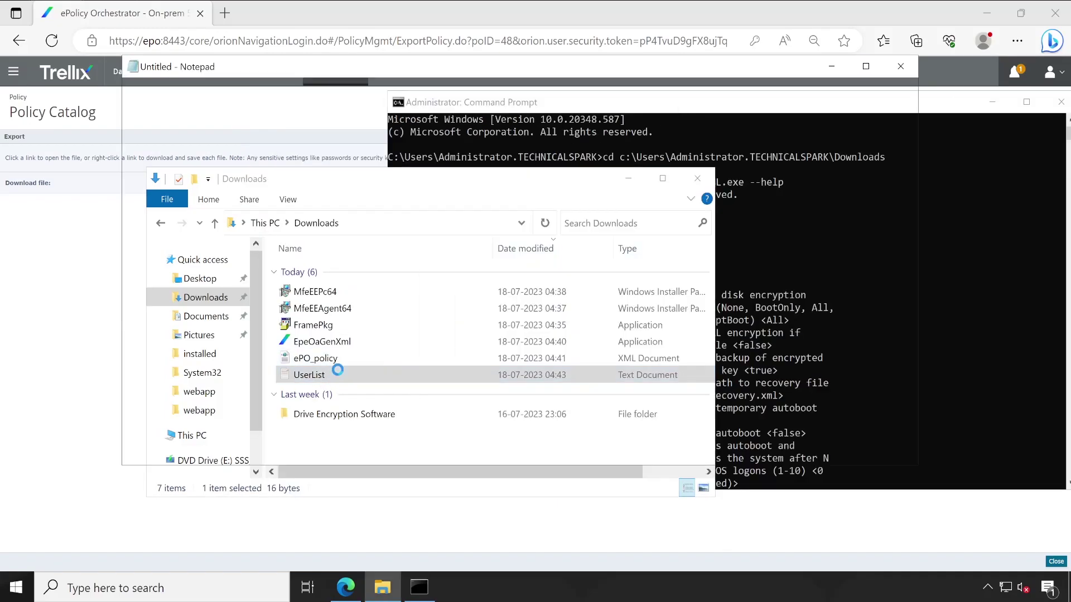
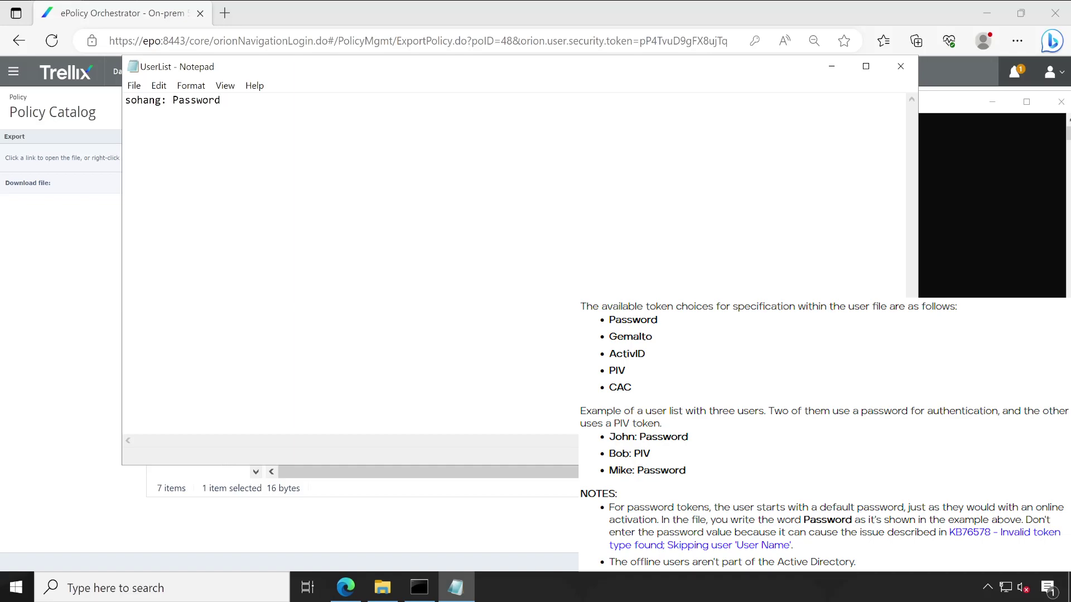
pyautogui.hotkey('shift', 'Right')
pyautogui.doubleClick(197, 100)
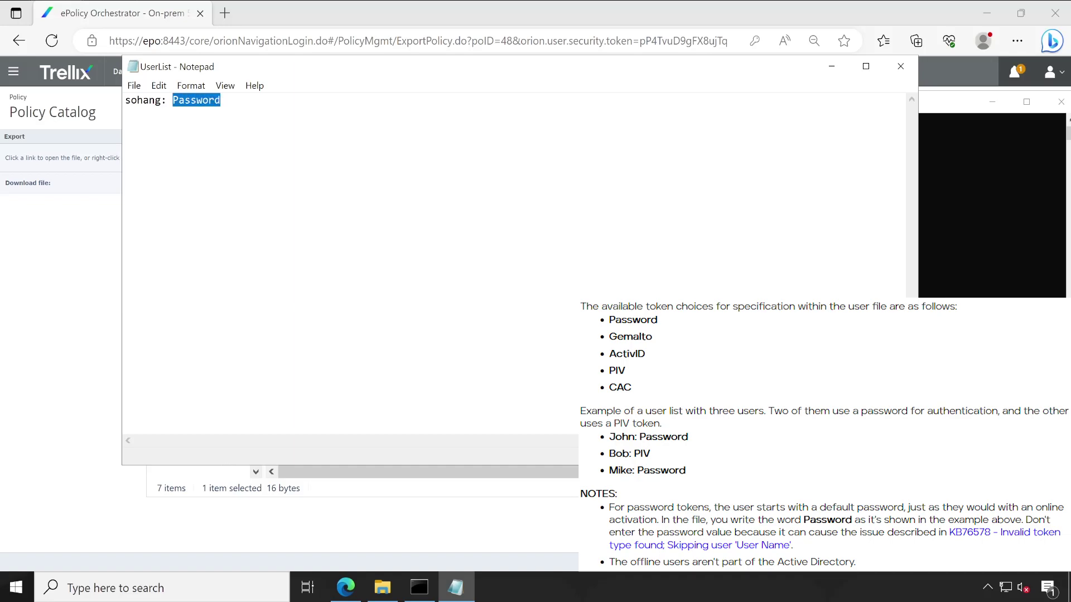
pyautogui.click(898, 70)
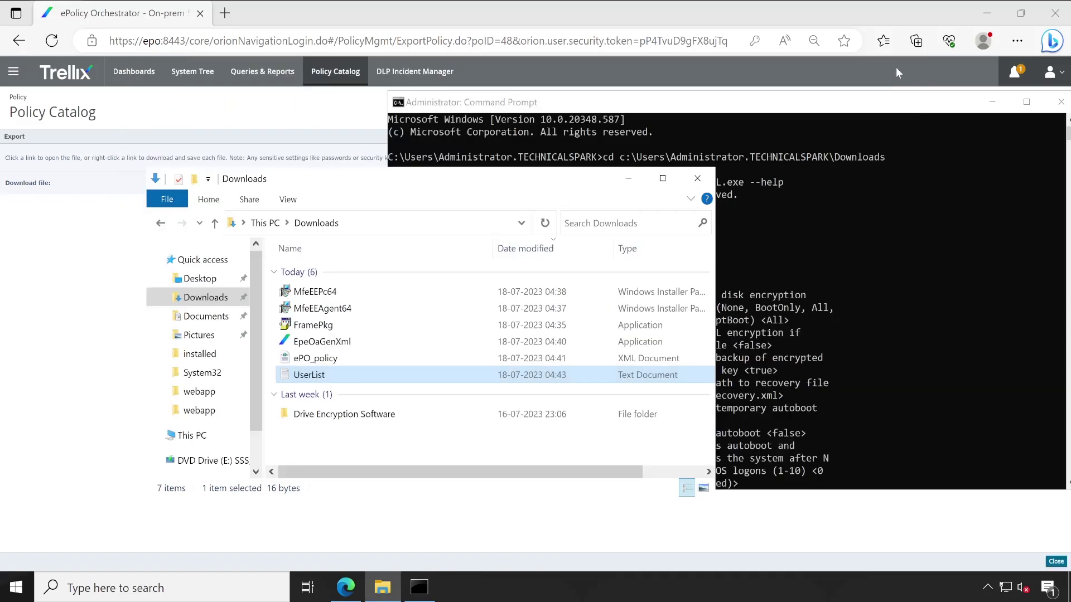
# Step: Return to Command Prompt and read the EpeOaGenXML policy options through to the user config file section
pyautogui.click(718, 101)
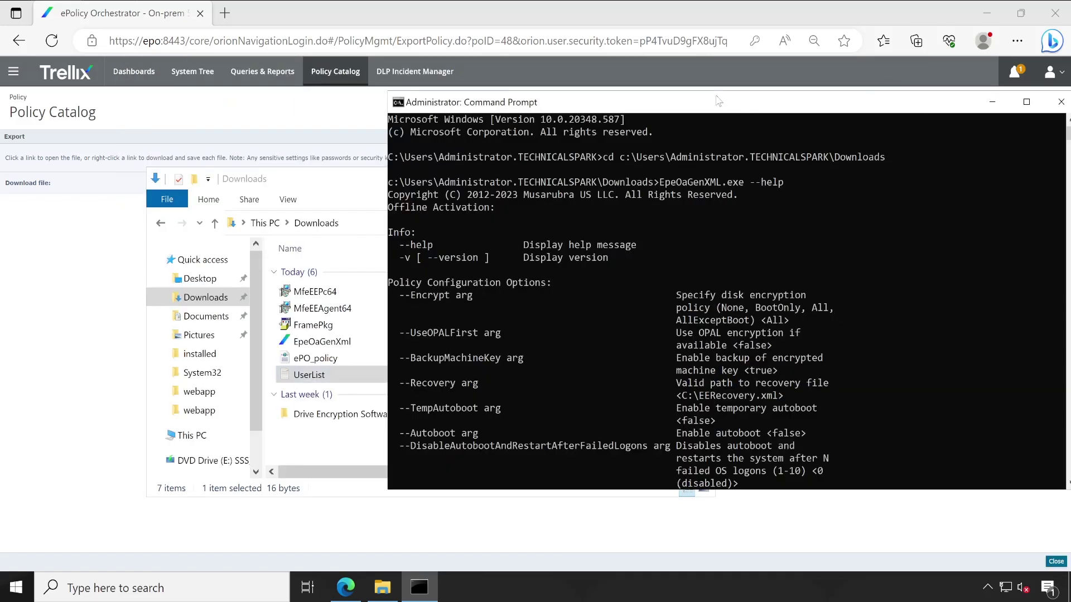
pyautogui.scroll(-13, 715, 218)
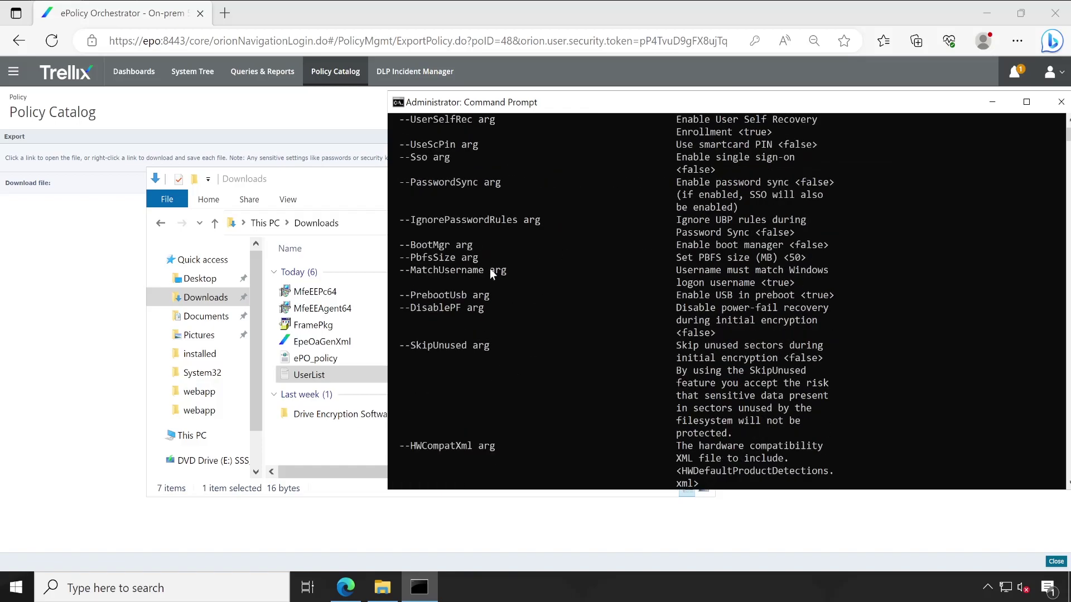
pyautogui.scroll(-9, 523, 273)
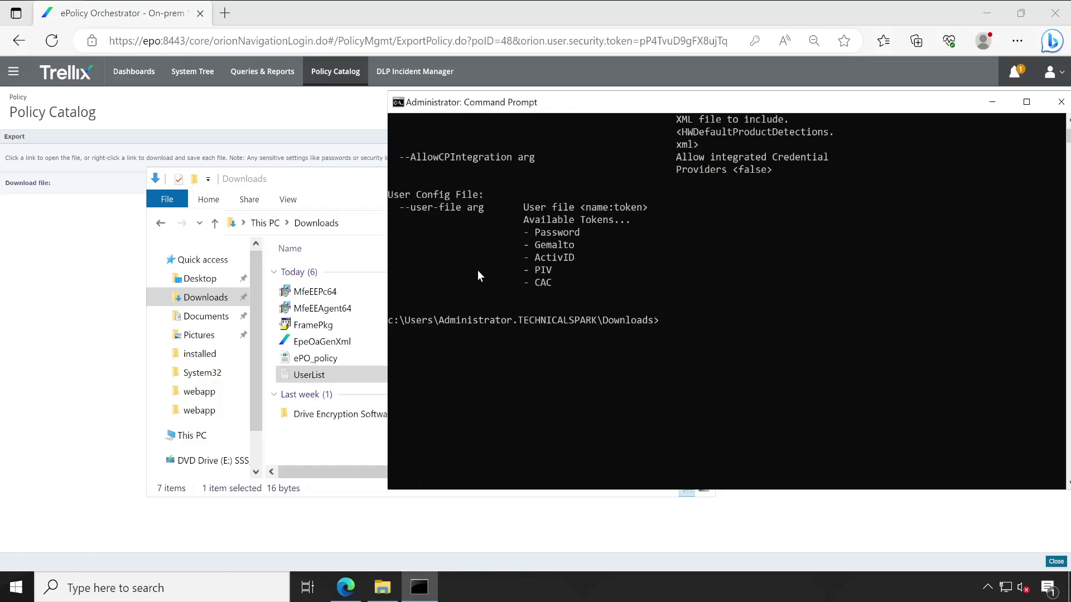
# Step: Select the files from MfeEEPc64 to UserList in Downloads, and close both the Downloads window and Command Prompt
pyautogui.click(335, 178)
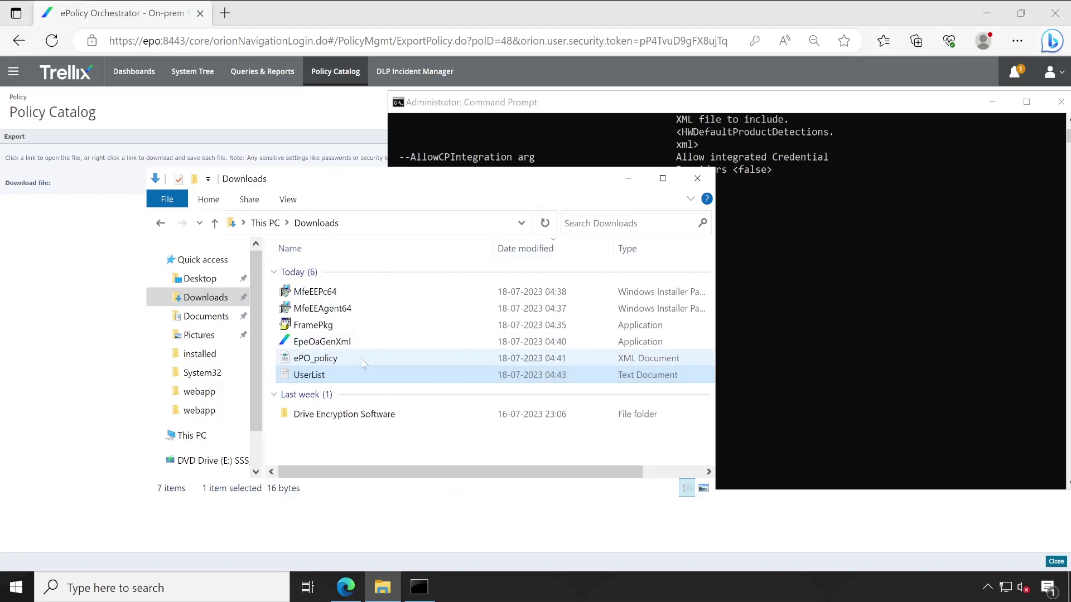
pyautogui.keyDown('shift'); pyautogui.click(347, 294); pyautogui.keyUp('shift')
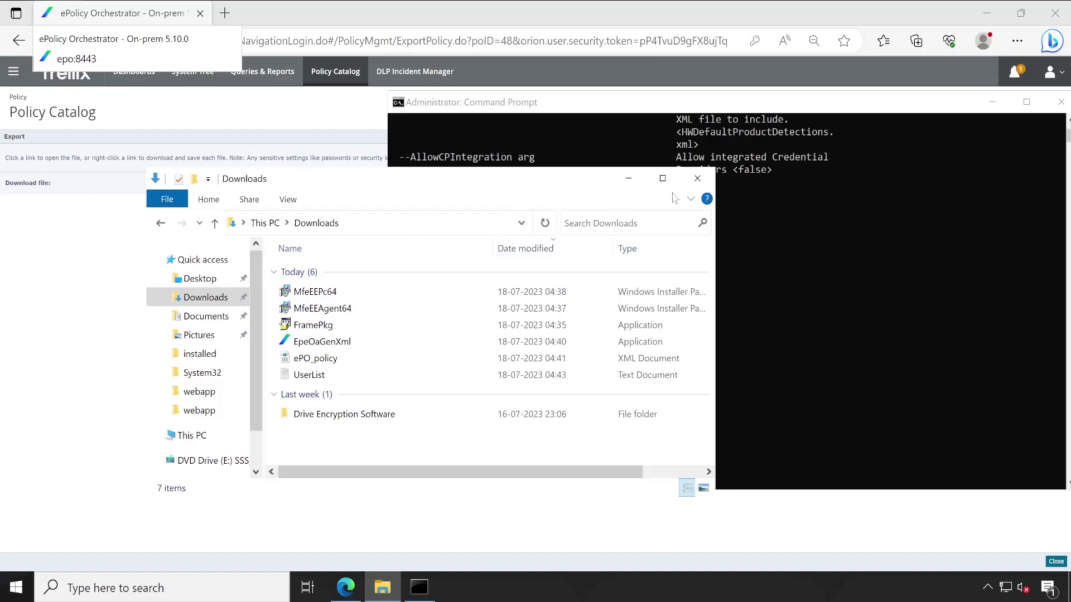
pyautogui.click(697, 179)
pyautogui.moveTo(963, 103); pyautogui.dragTo(874, 103)
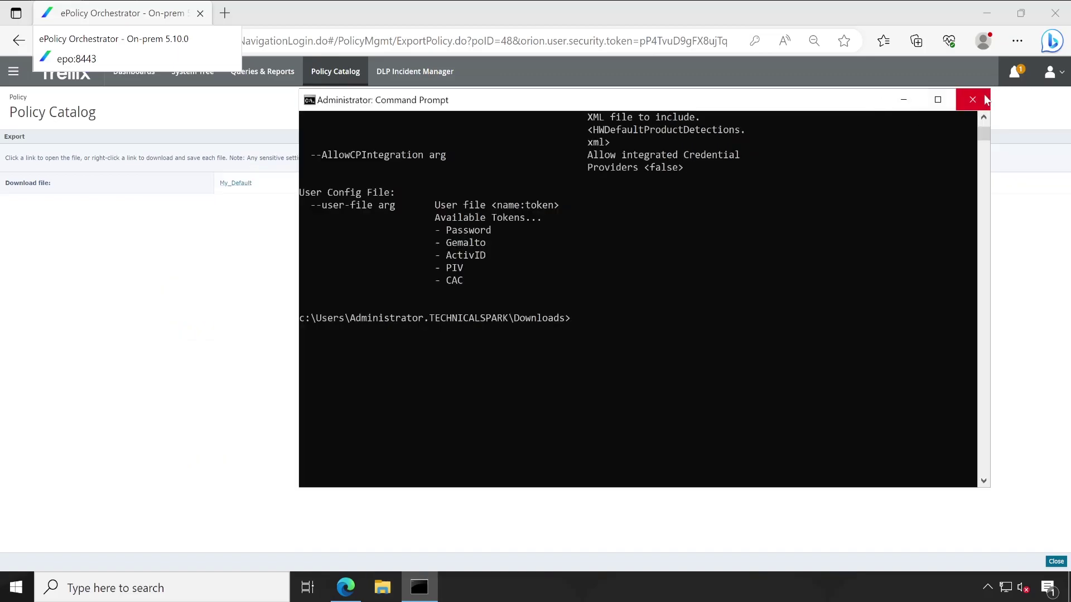
pyautogui.click(980, 101)
# Step: Log off from the ePolicy Orchestrator console and close the browser
pyautogui.click(1048, 77)
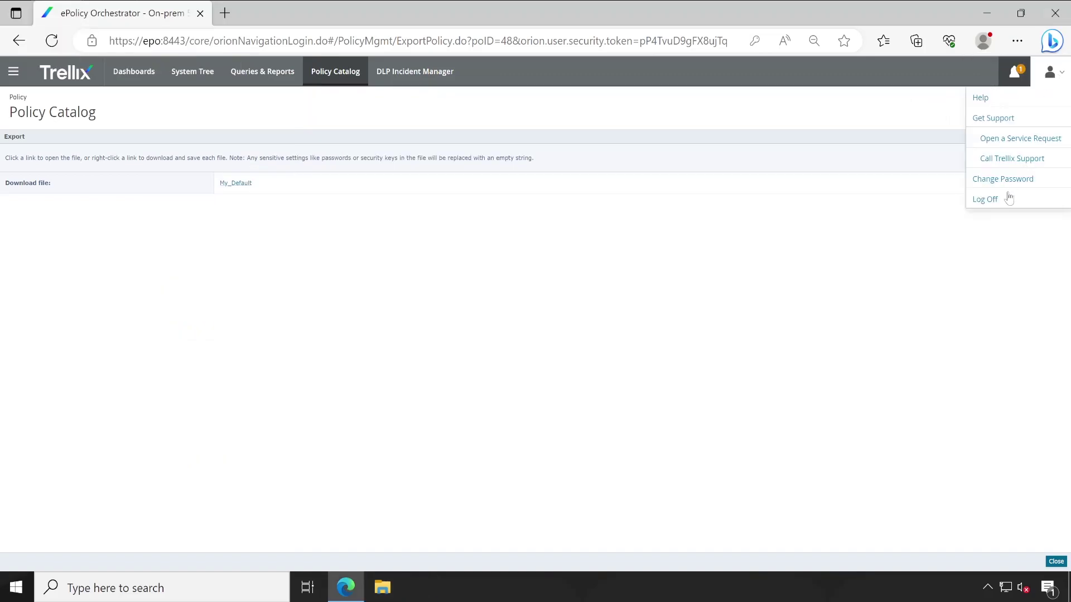
pyautogui.click(986, 199)
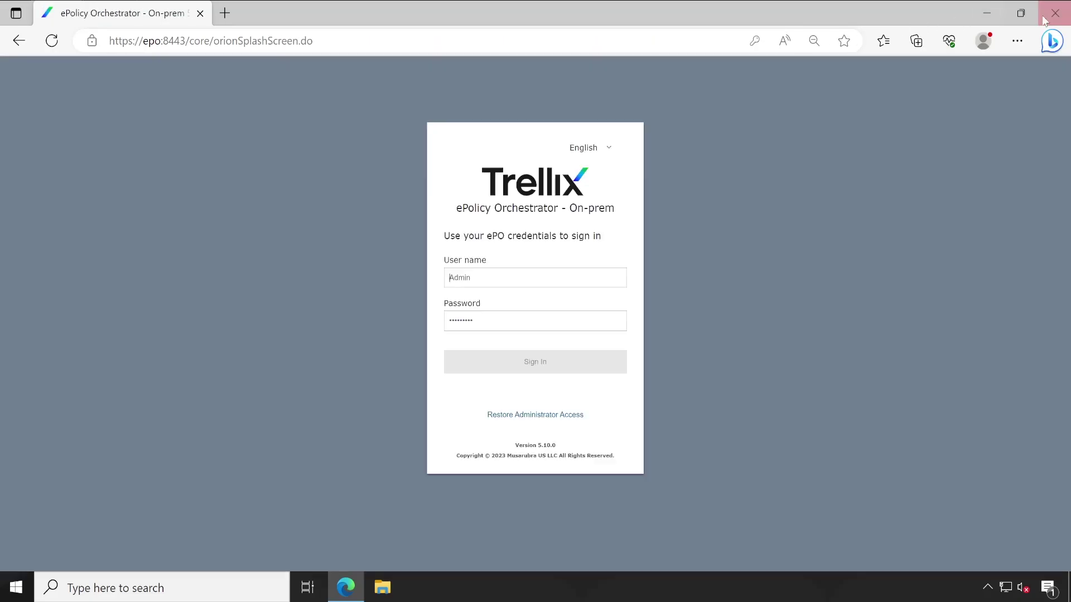
pyautogui.click(1045, 20)
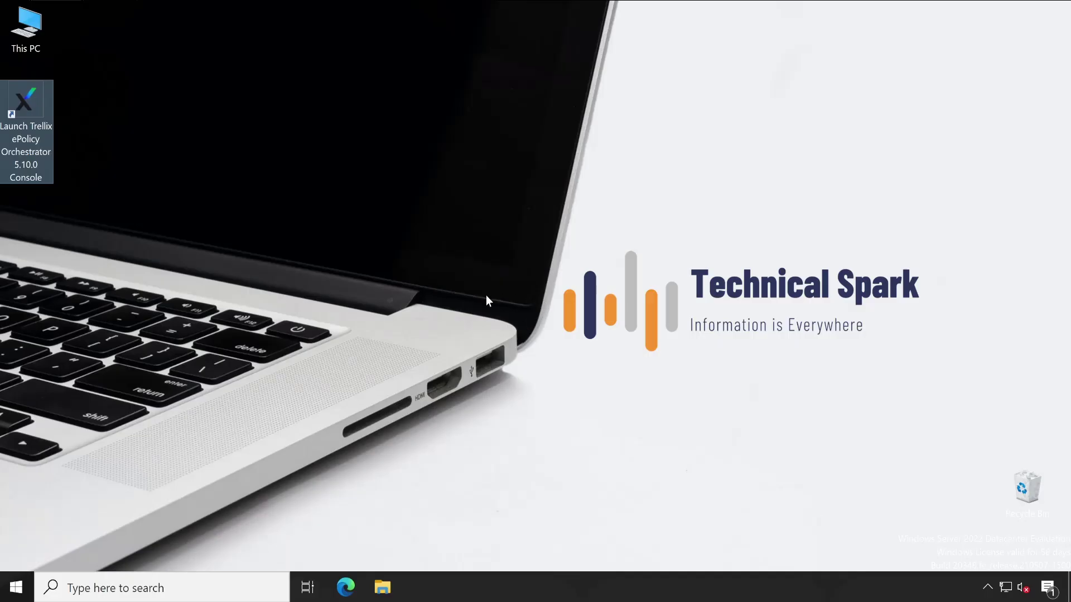
# Step: Shut down the ePO server with the reason Other (Unplanned)
pyautogui.click(17, 588)
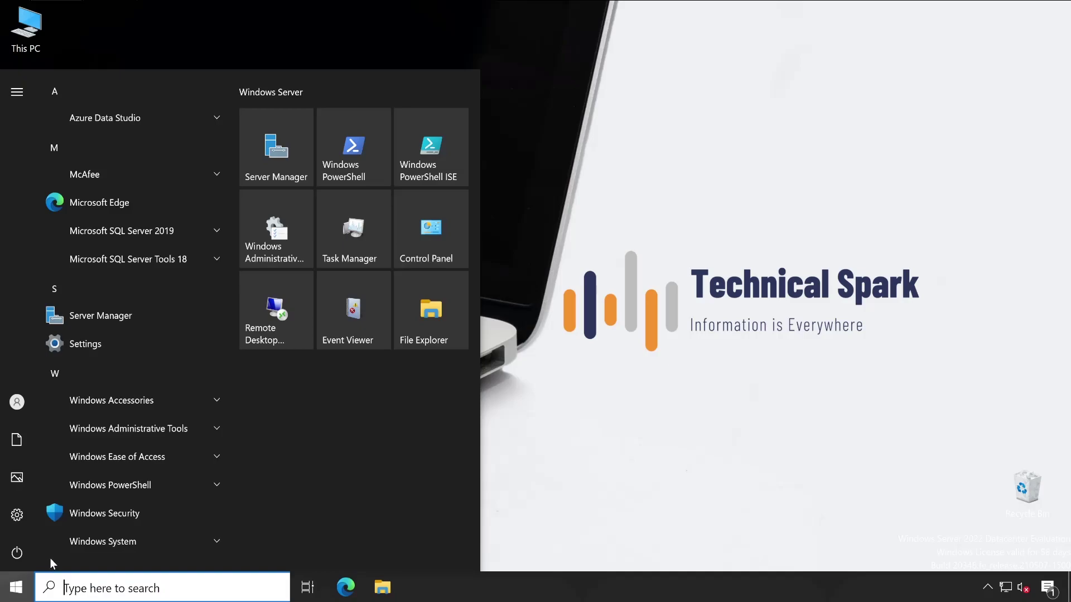
pyautogui.click(25, 551)
pyautogui.click(61, 489)
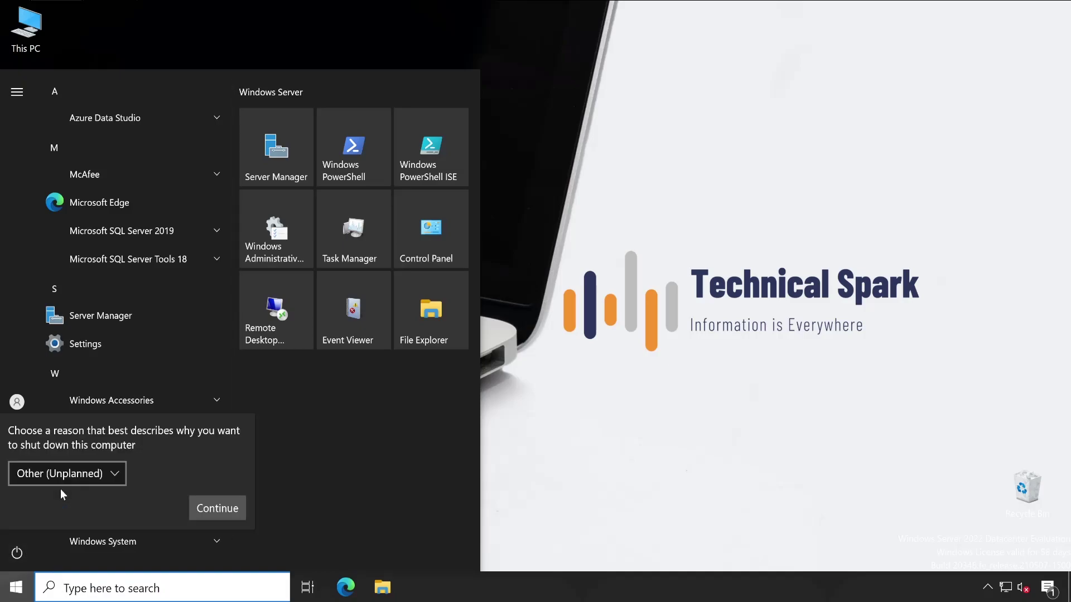
pyautogui.click(205, 509)
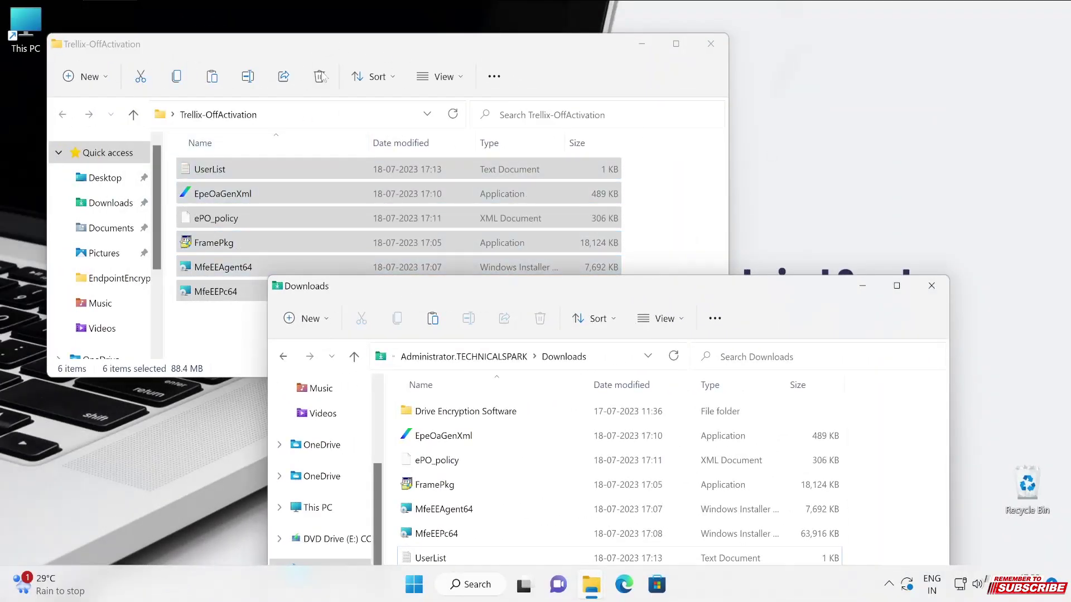
# Step: On the client machine, show the files in the Trellix-OffActivation folder, close the Downloads window and reposition the remaining folder window
pyautogui.click(336, 50)
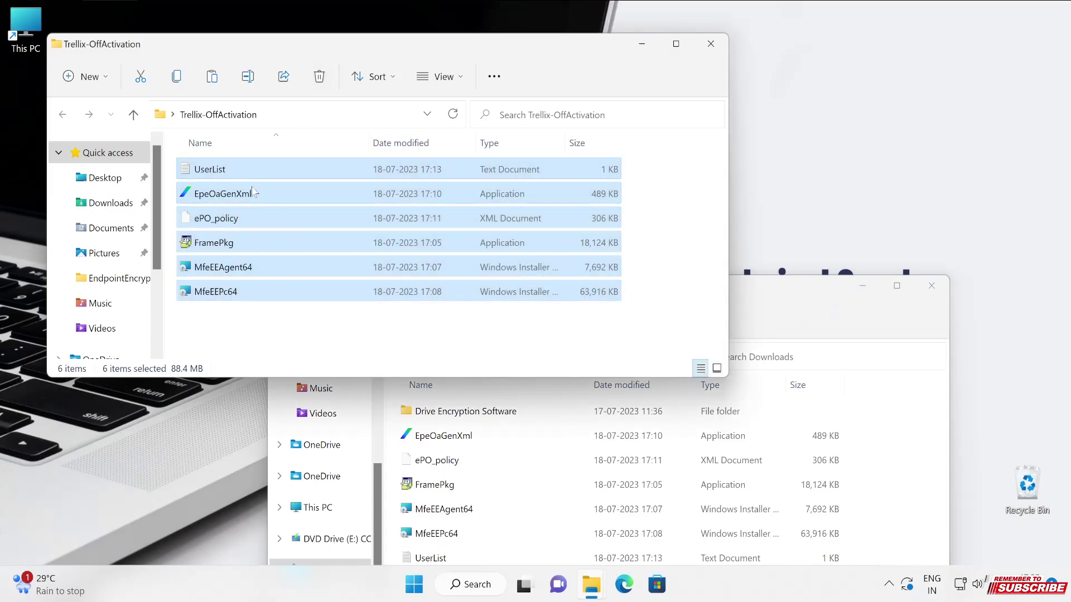
pyautogui.click(772, 291)
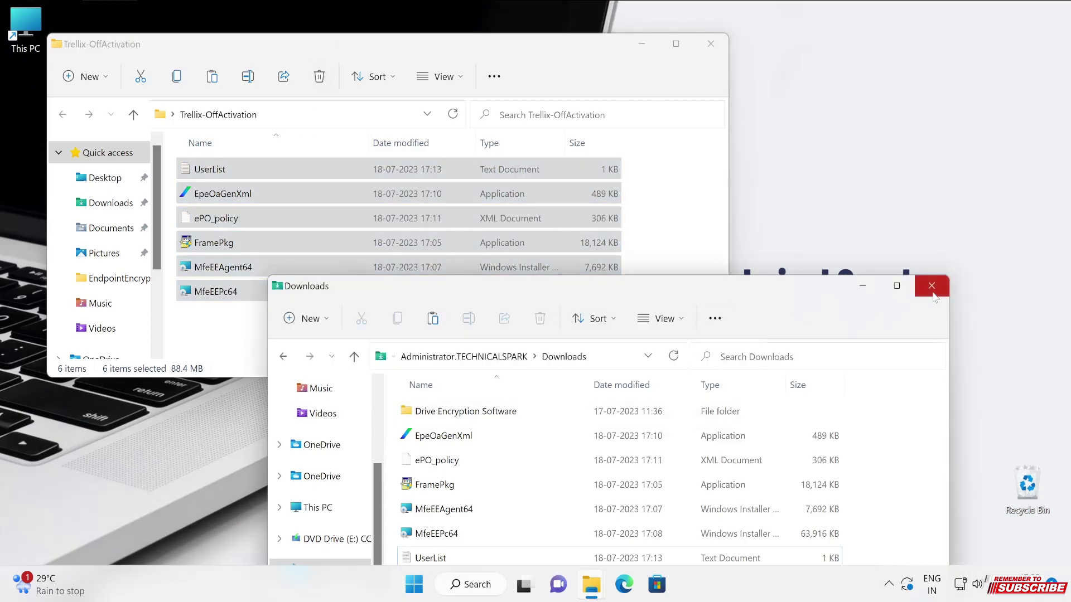
pyautogui.click(931, 287)
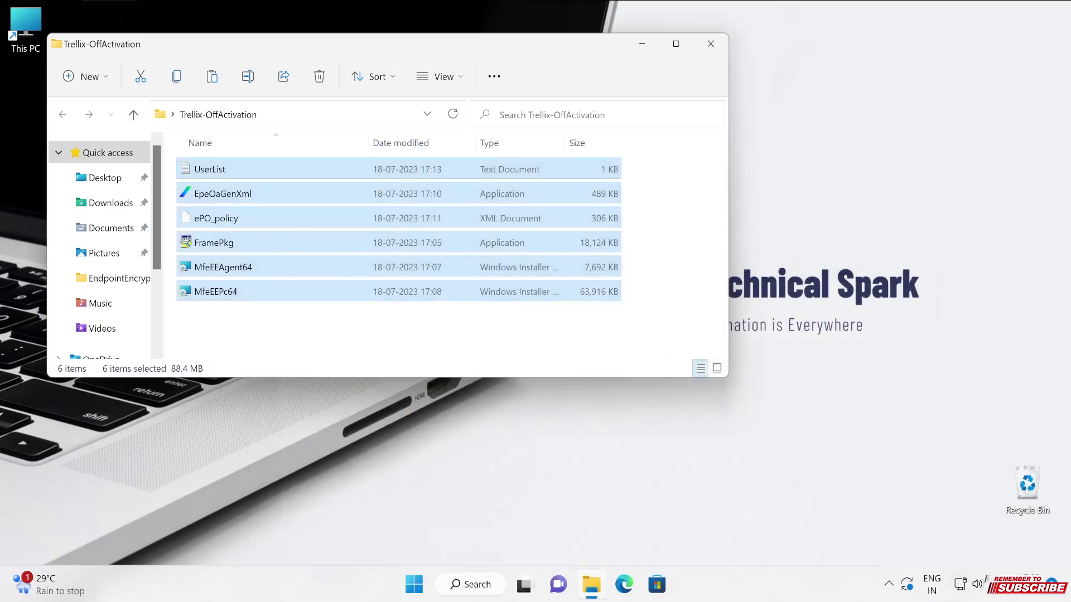
pyautogui.moveTo(454, 46); pyautogui.dragTo(542, 44)
# Step: Check the hidden tray icons and the installed programs list via appwiz.cpl for existing Trellix software, and close the list
pyautogui.click(889, 584)
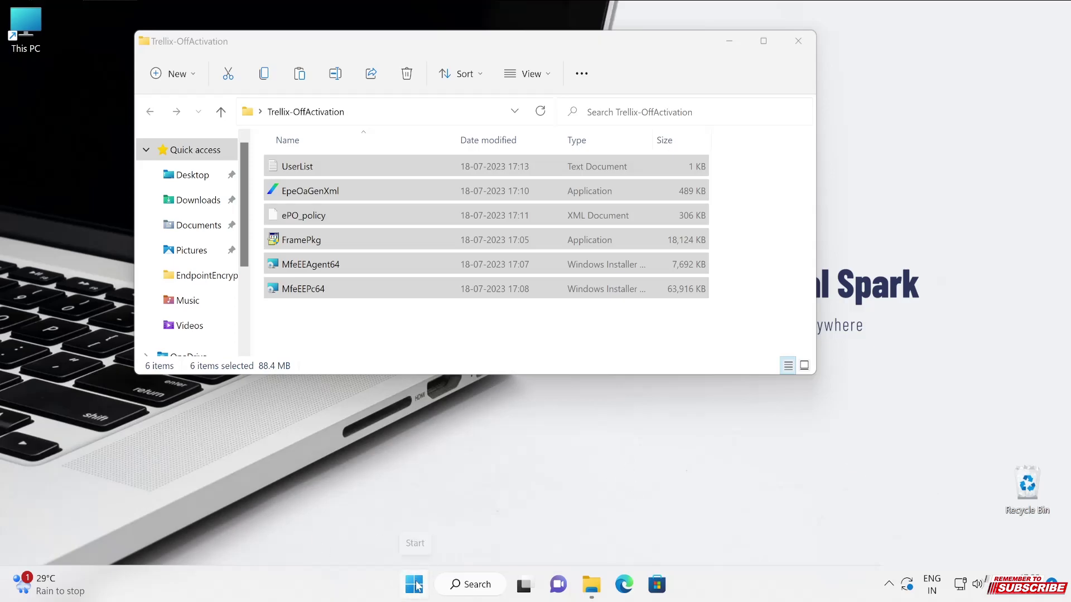
pyautogui.rightClick(416, 584)
pyautogui.click(395, 495)
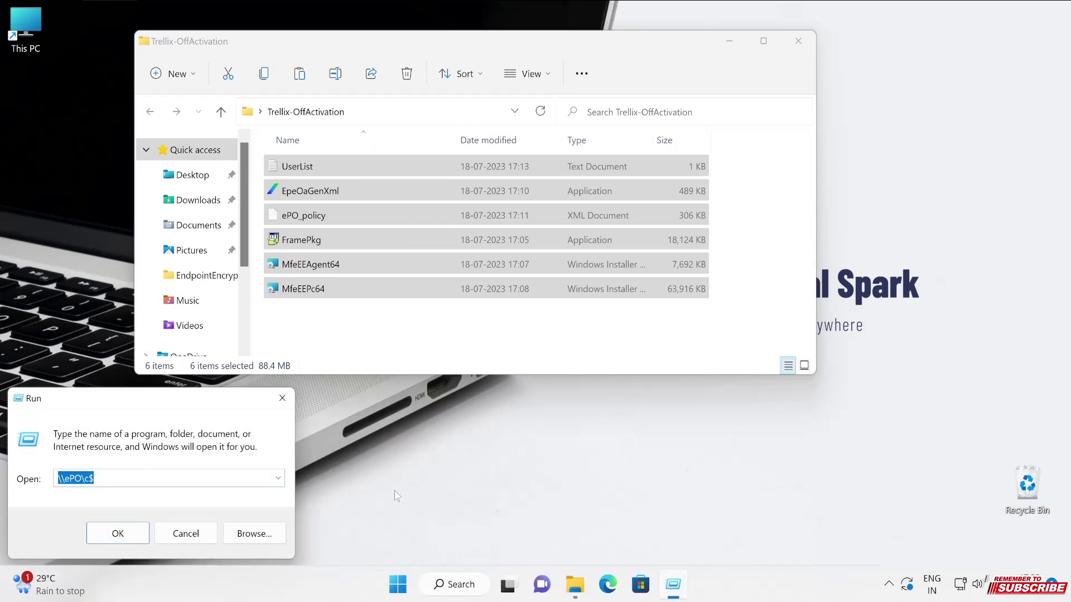
pyautogui.write('app')
pyautogui.press('Down')
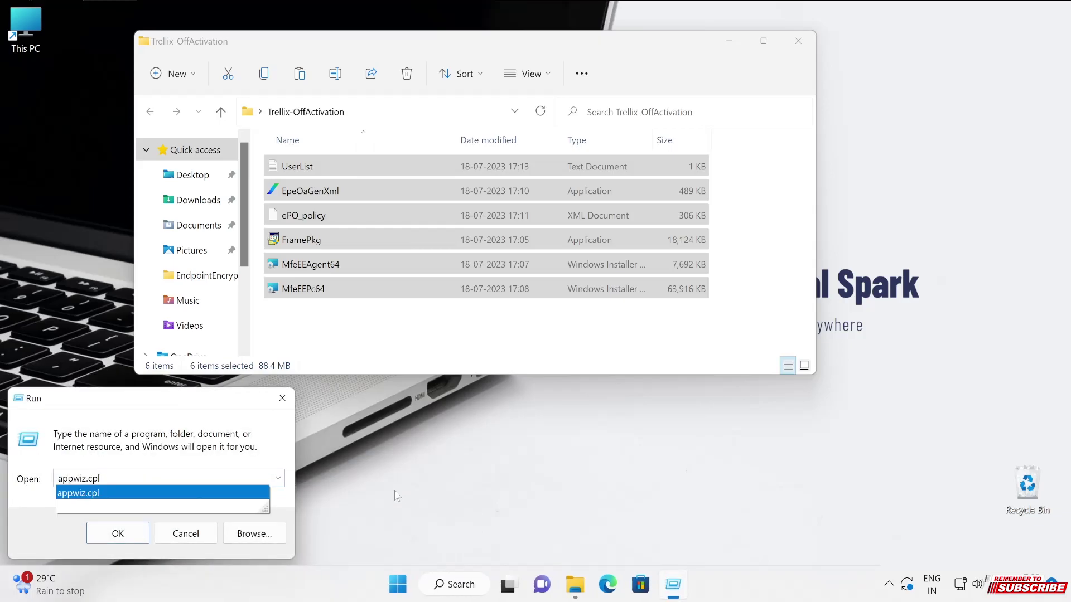
pyautogui.press('Return')
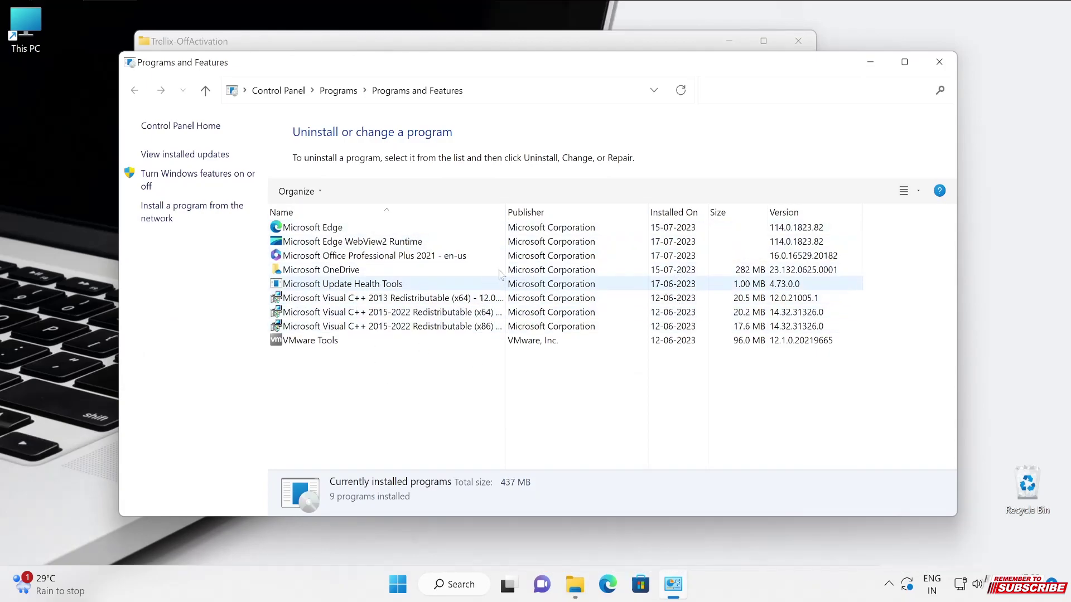
pyautogui.click(939, 62)
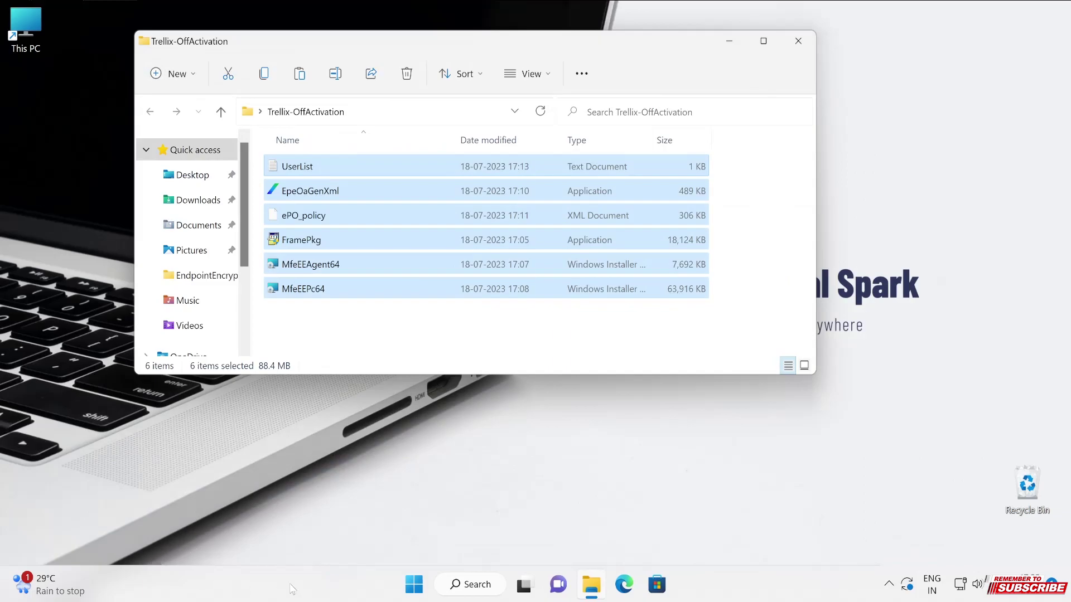
# Step: Open Command Prompt as administrator, authorizing it with the Administrator username and the account password
pyautogui.click(427, 587)
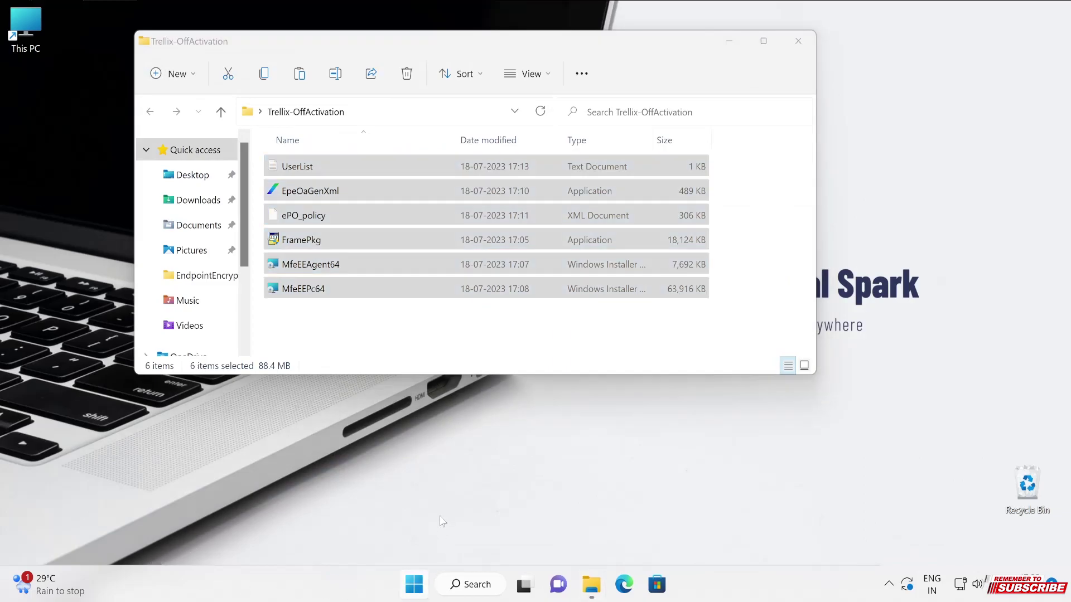
pyautogui.write('cmd')
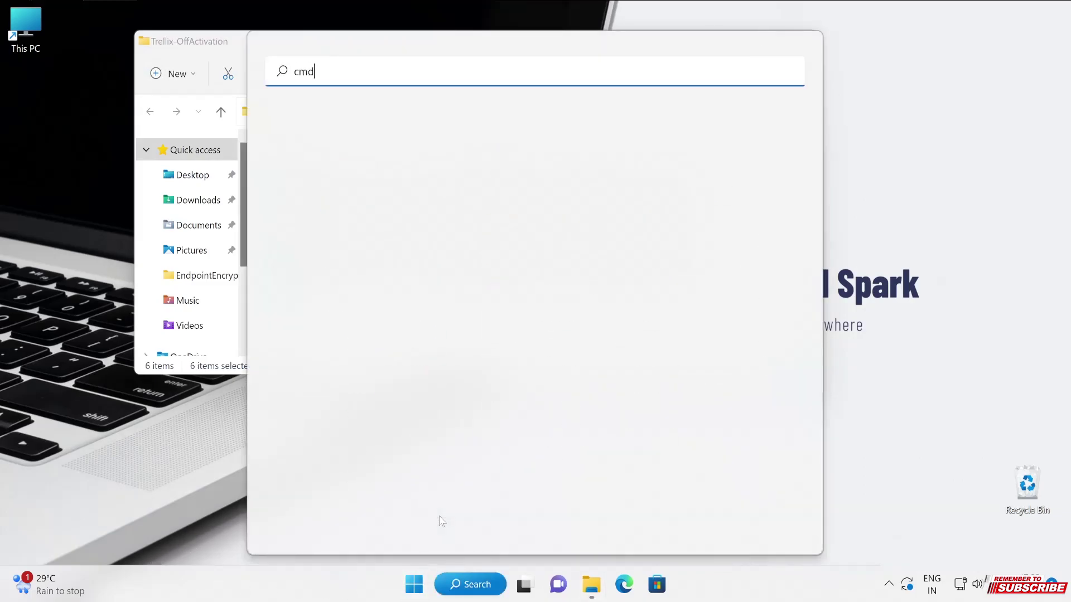
pyautogui.rightClick(368, 212)
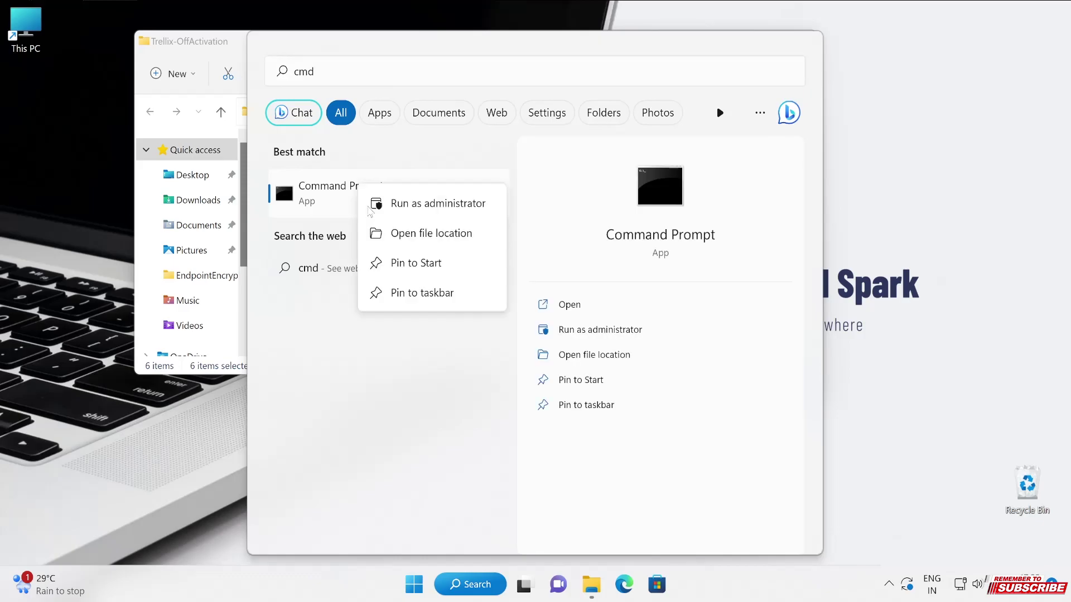
pyautogui.click(463, 208)
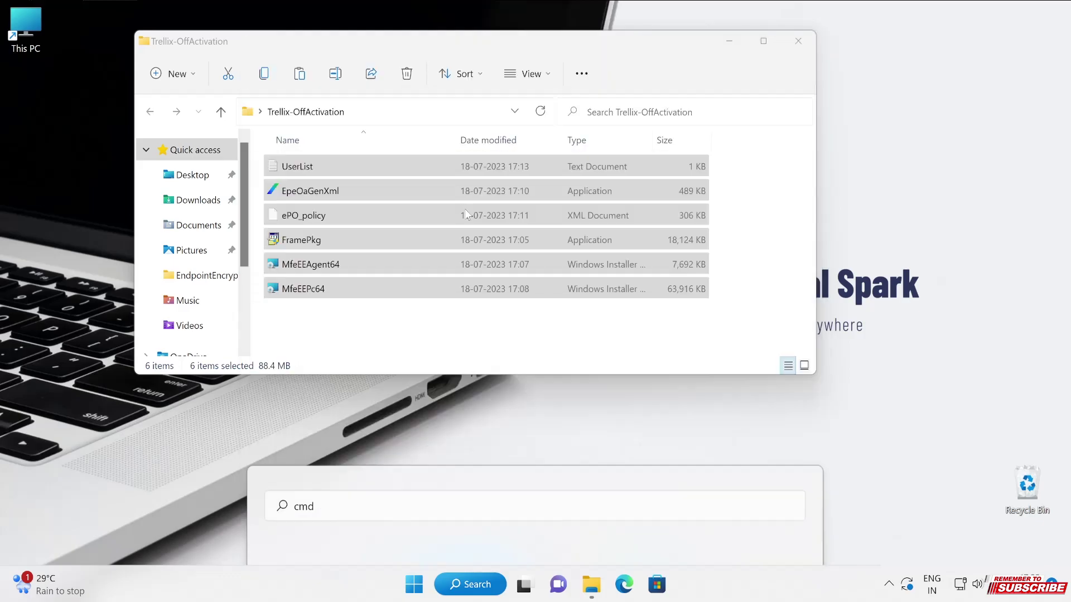
pyautogui.write('Administrator')
pyautogui.press('Tab')
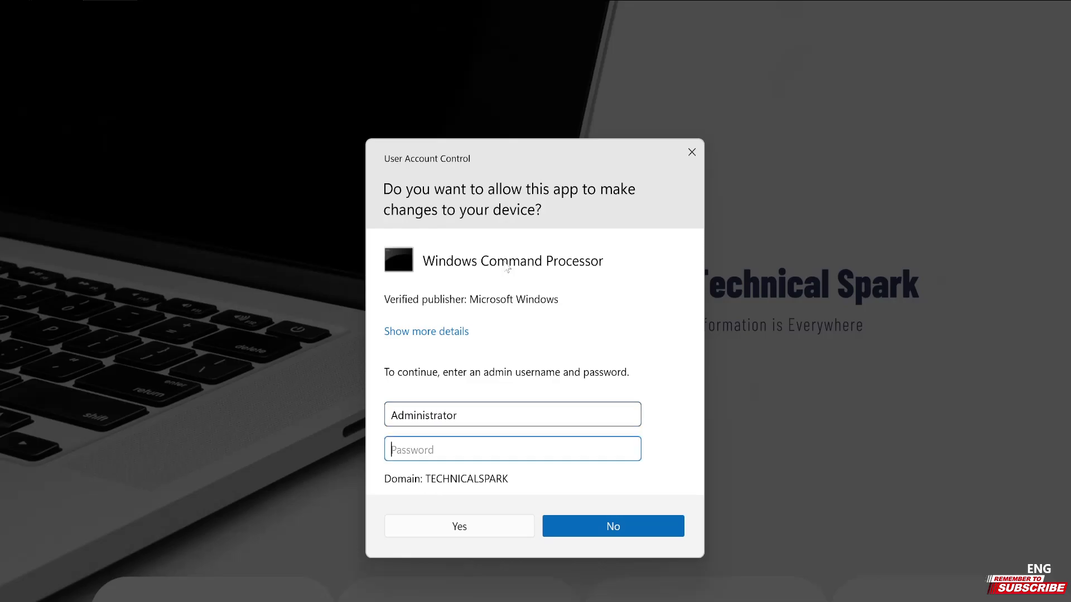
pyautogui.write('******')
pyautogui.press('Return')
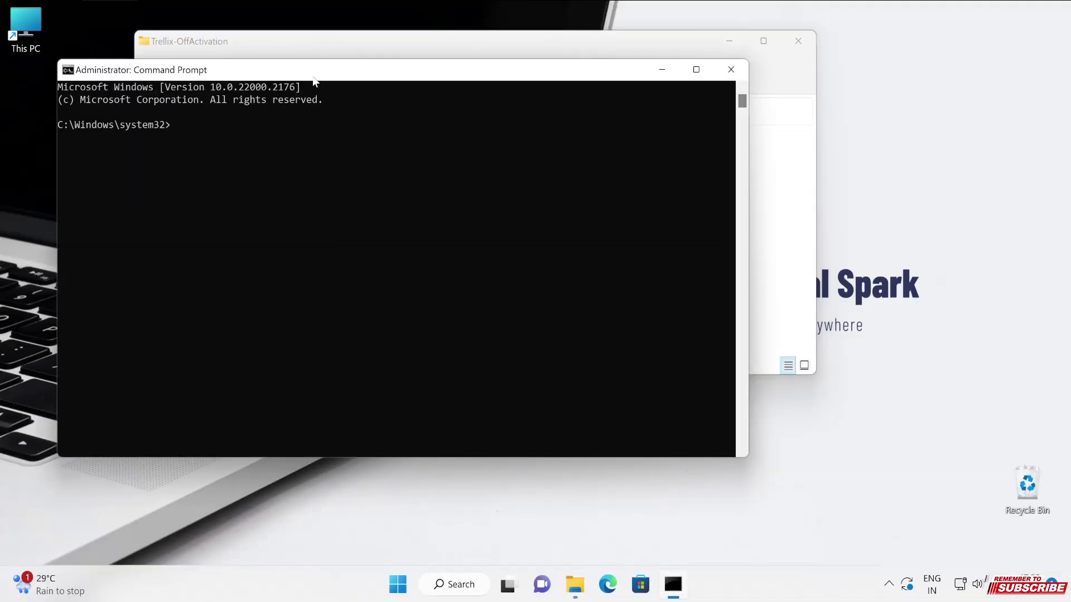
# Step: Arrange the Command Prompt and Trellix-OffActivation windows so both the prompt and the folder's file names are visible
pyautogui.moveTo(314, 82); pyautogui.dragTo(292, 144)
pyautogui.moveTo(371, 46); pyautogui.dragTo(765, 65)
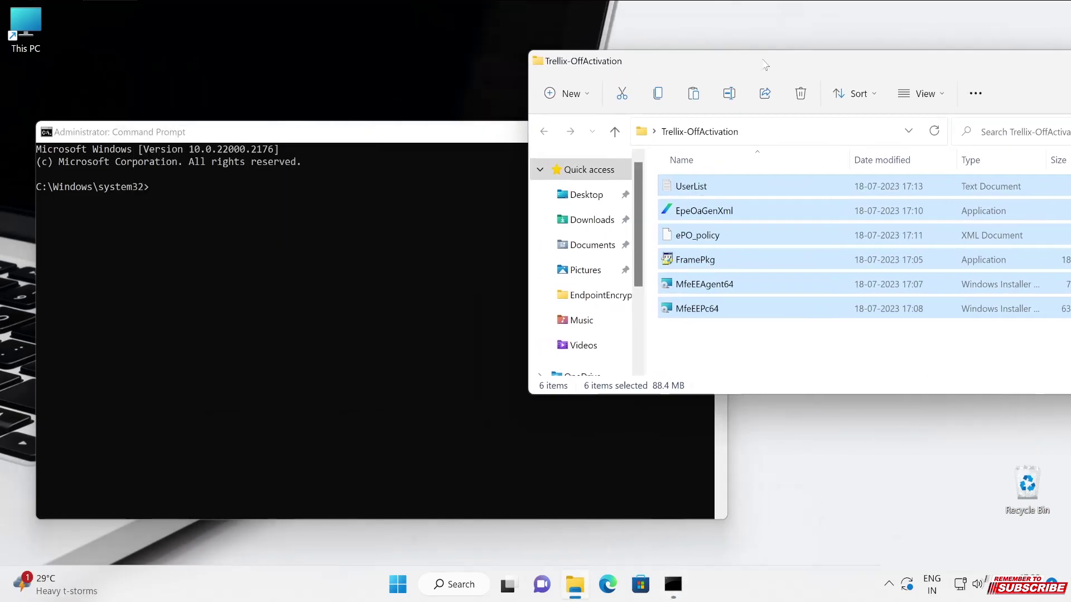
pyautogui.moveTo(681, 64); pyautogui.dragTo(808, 48)
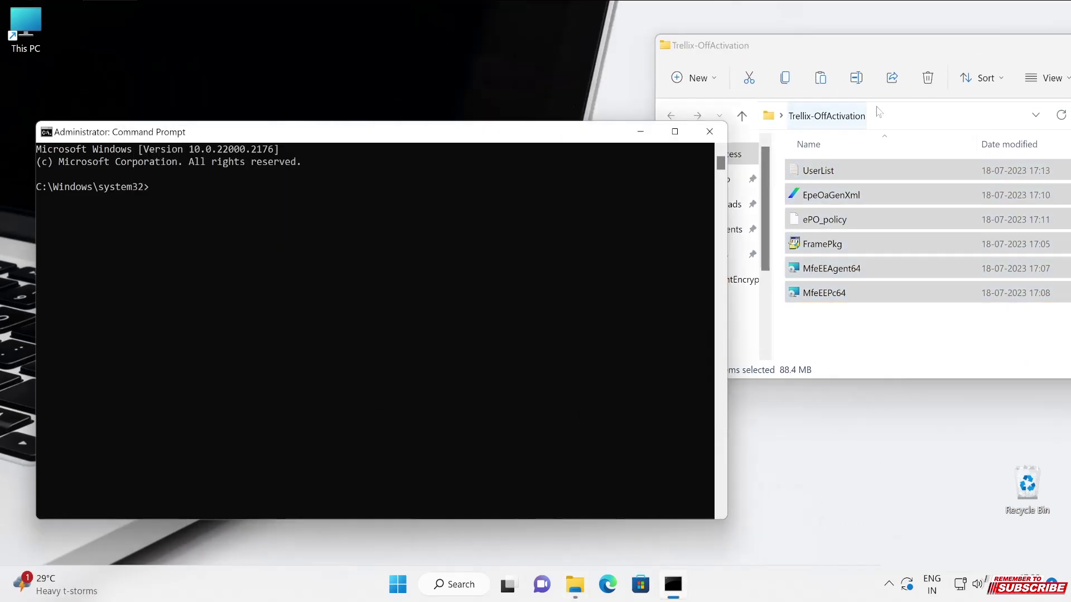
# Step: Check the Trellix-OffActivation folder's full path and change the command prompt's working directory to that folder on the user's Desktop
pyautogui.click(878, 112)
pyautogui.click(892, 116)
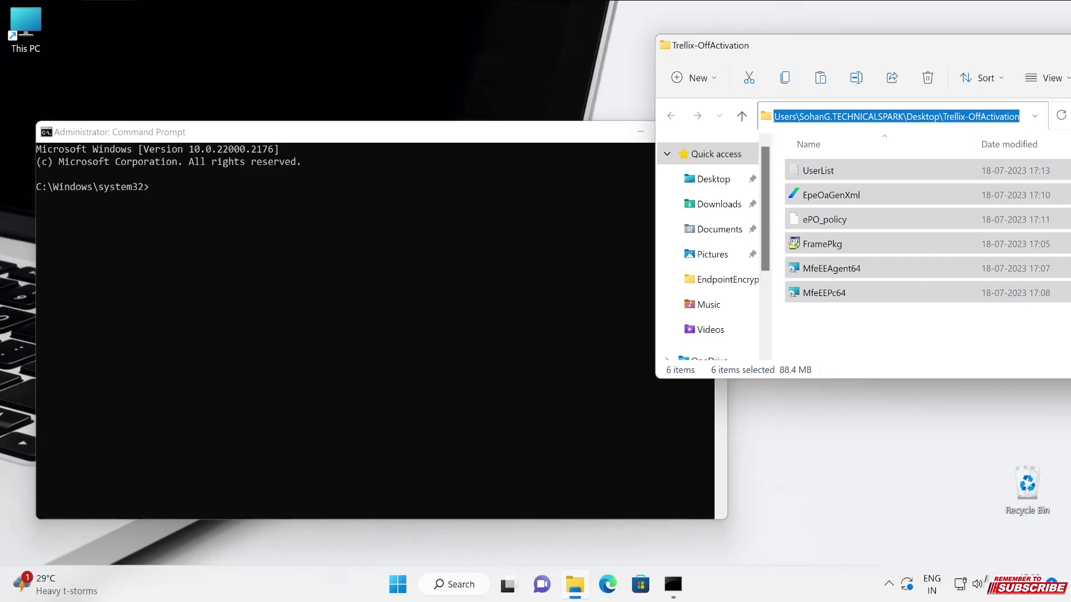
pyautogui.click(442, 321)
pyautogui.write('cd')
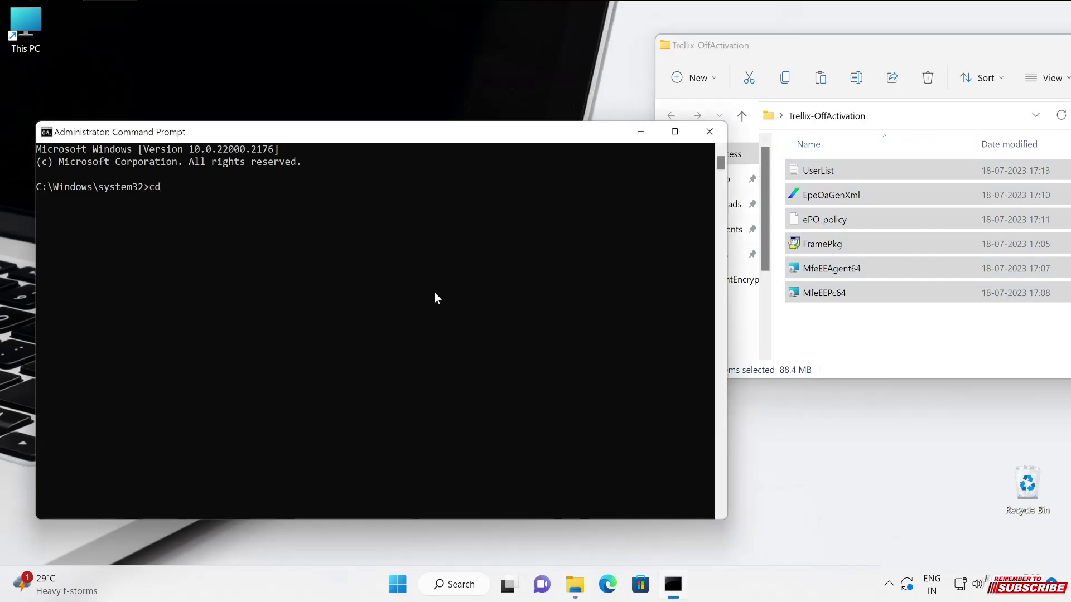
pyautogui.click(345, 275)
pyautogui.write('c:\\Users\\SohanG')
pyautogui.press('Tab')
pyautogui.write('\\De')
pyautogui.press('Tab')
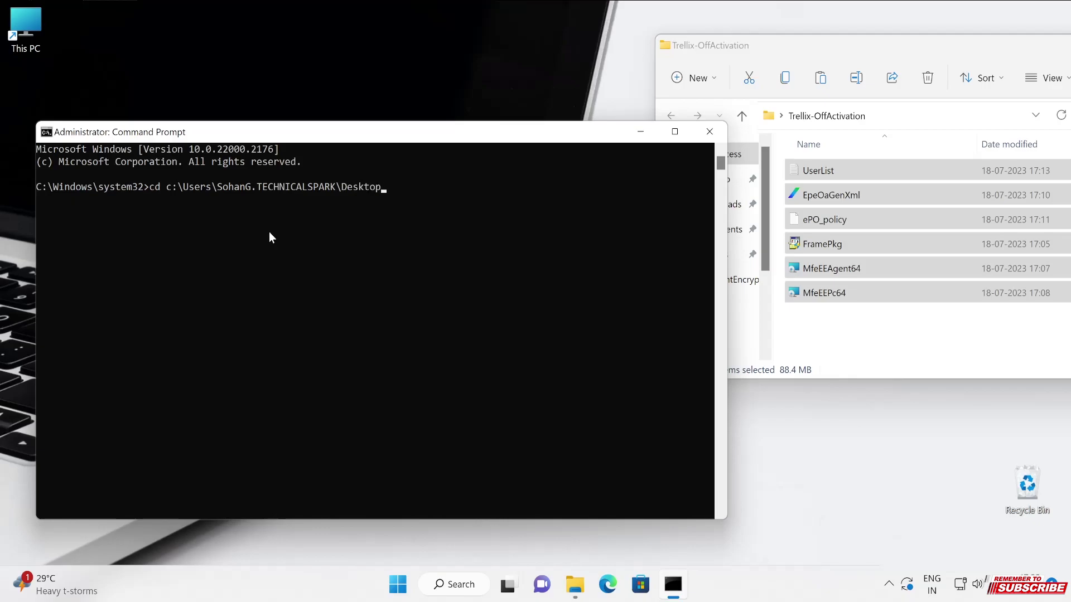
pyautogui.write('\\Tr')
pyautogui.press('Tab')
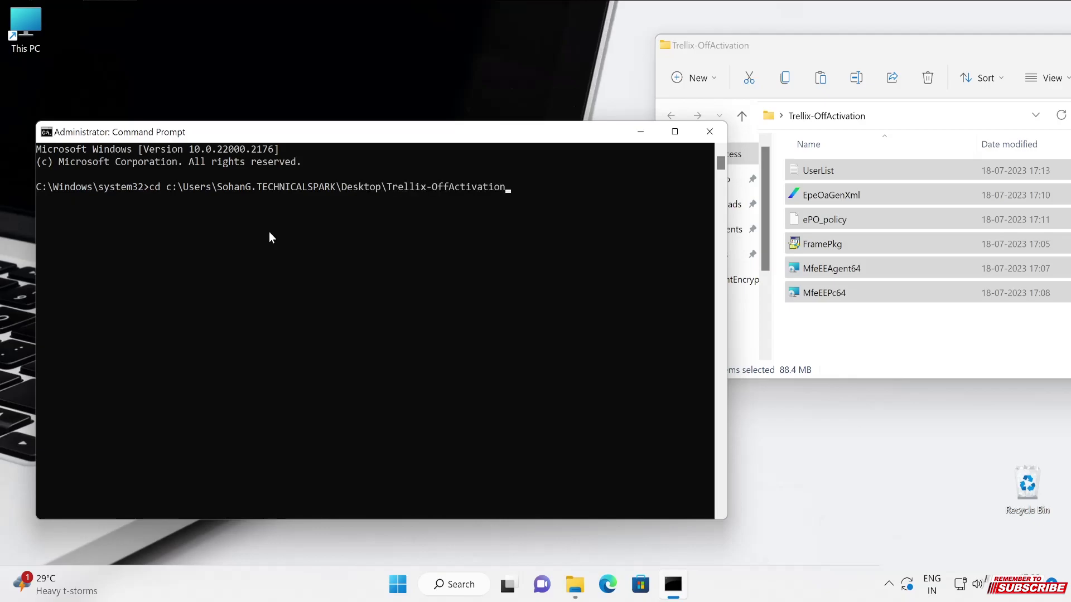
pyautogui.press('Return')
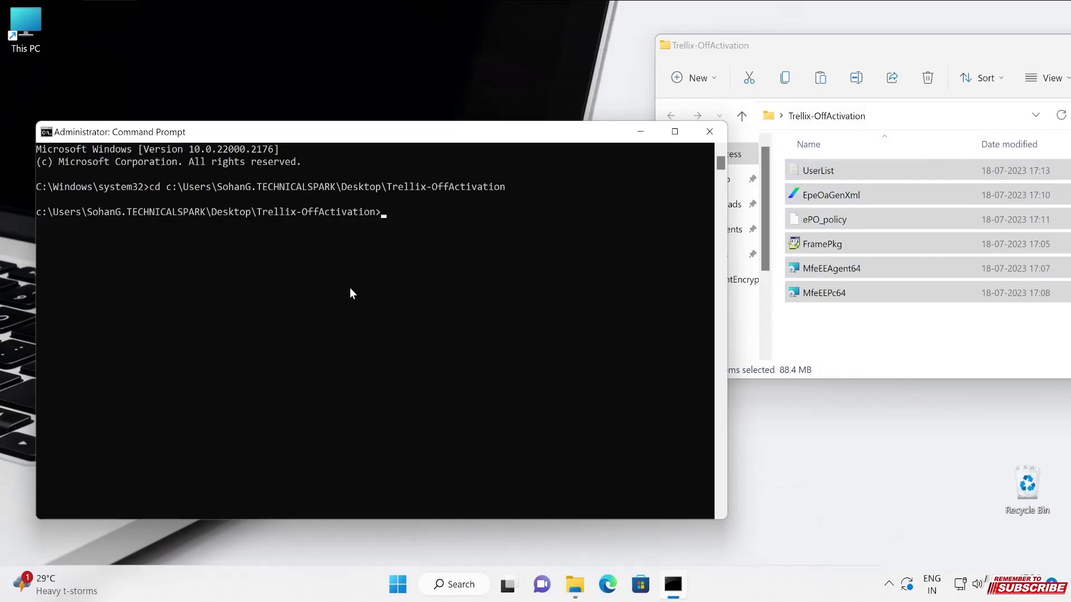
# Step: Run EpeOaGenXML.exe --help and examine its Policy Configuration Options in a maximized Command Prompt window
pyautogui.write('EpeOaGenXML.exe --help')
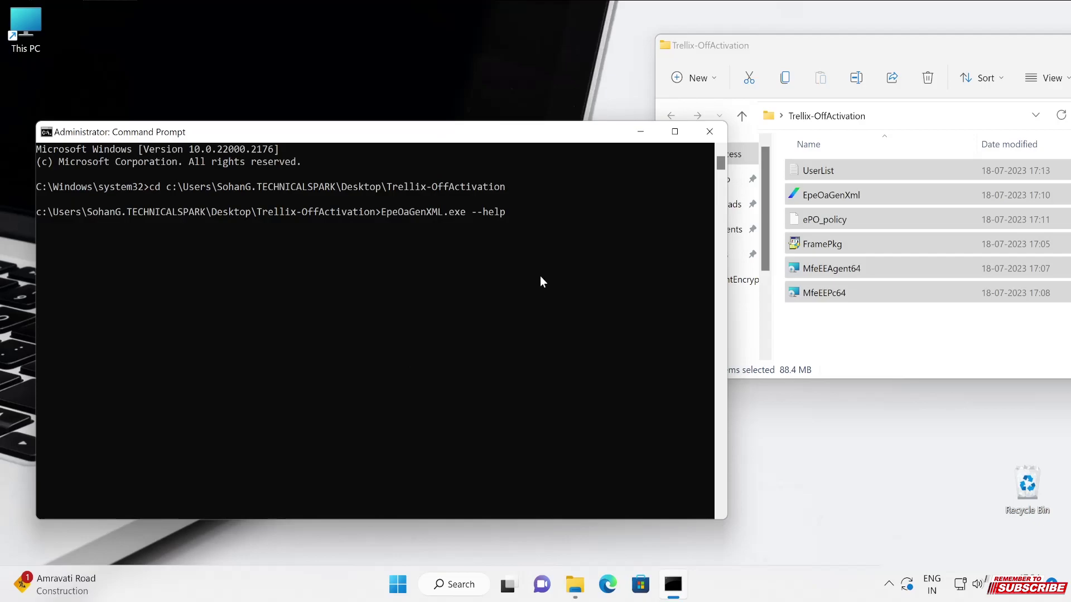
pyautogui.moveTo(384, 217); pyautogui.dragTo(492, 214)
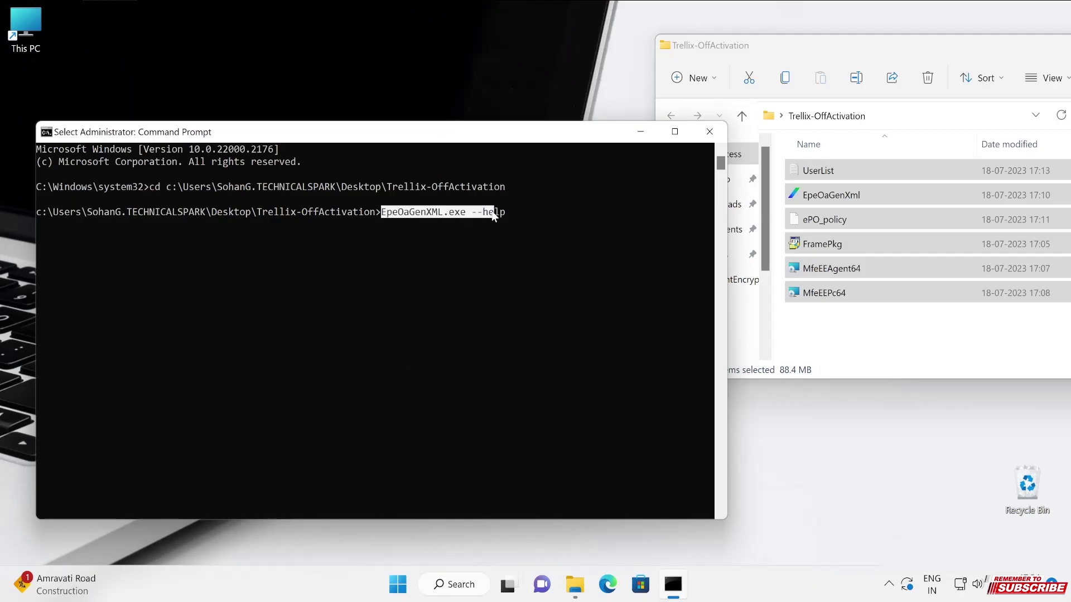
pyautogui.press('Return')
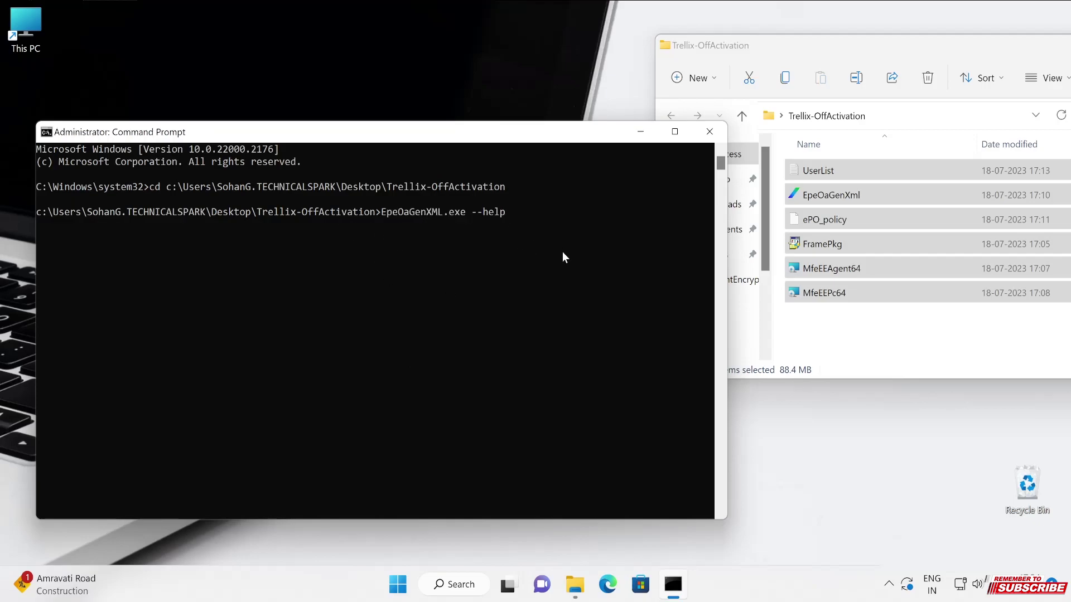
pyautogui.press('Return')
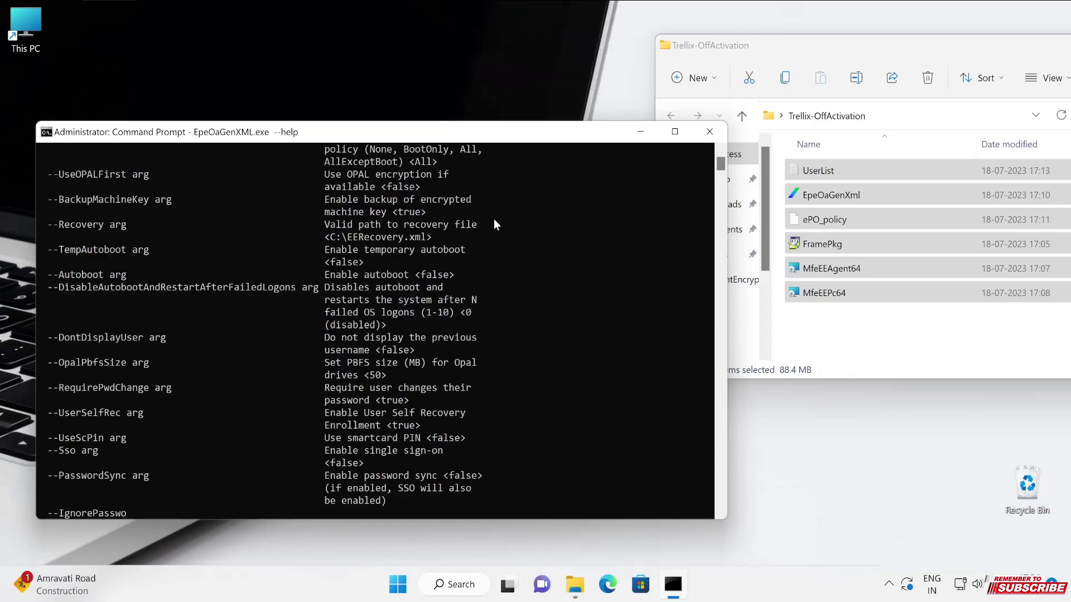
pyautogui.click(675, 131)
pyautogui.scroll(15, 485, 250)
pyautogui.scroll(-4, 262, 241)
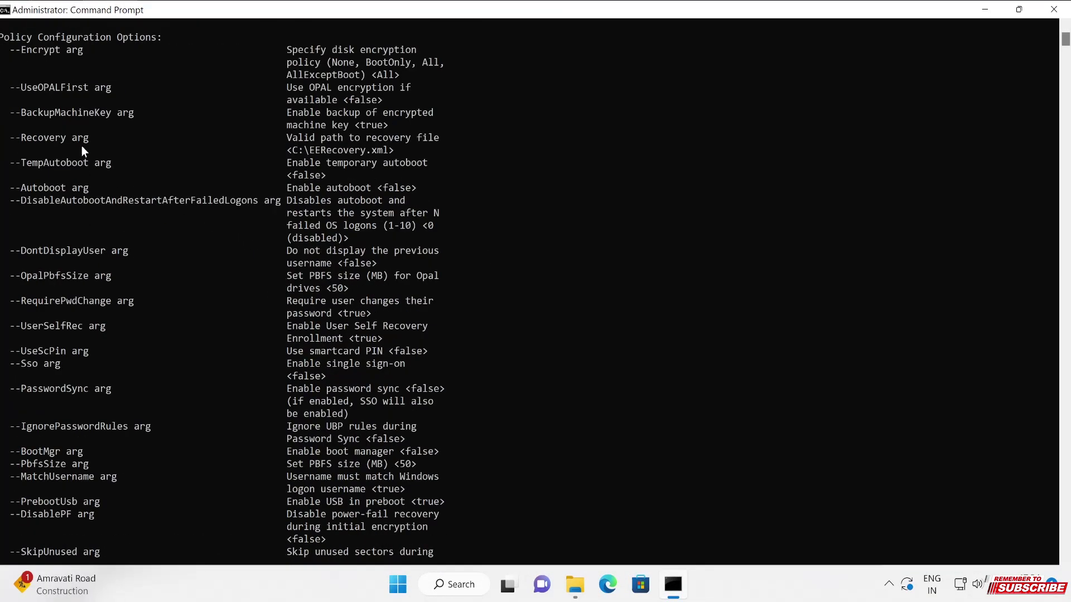
# Step: Run EpeOaGenXML.exe --user-file UserList.txt from the Trellix-OffActivation directory to generate the offline activation files
pyautogui.scroll(-11, 249, 323)
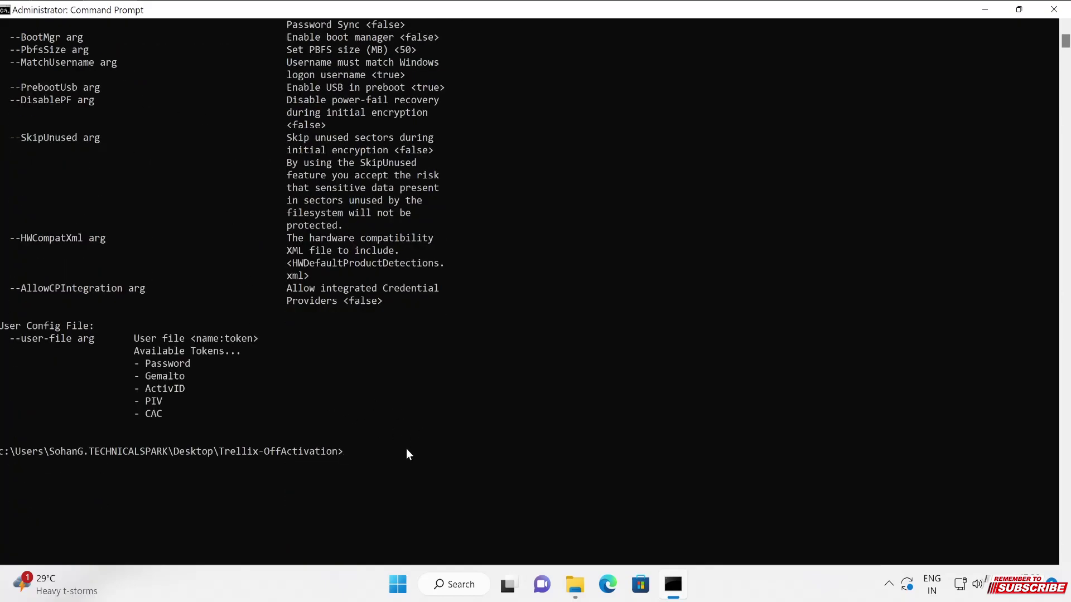
pyautogui.rightClick(406, 448)
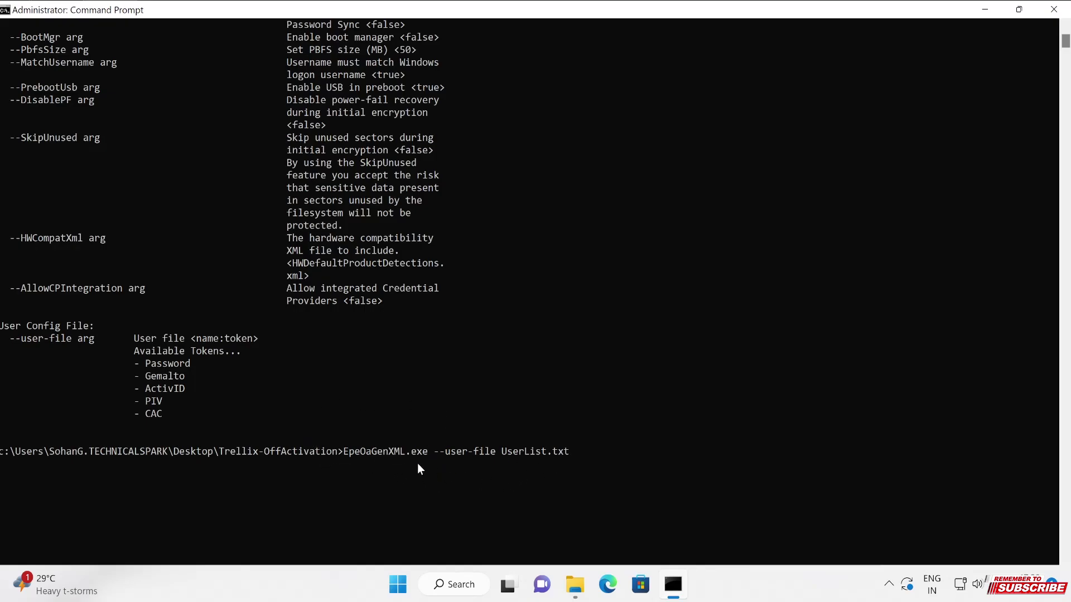
pyautogui.moveTo(501, 454); pyautogui.dragTo(570, 453)
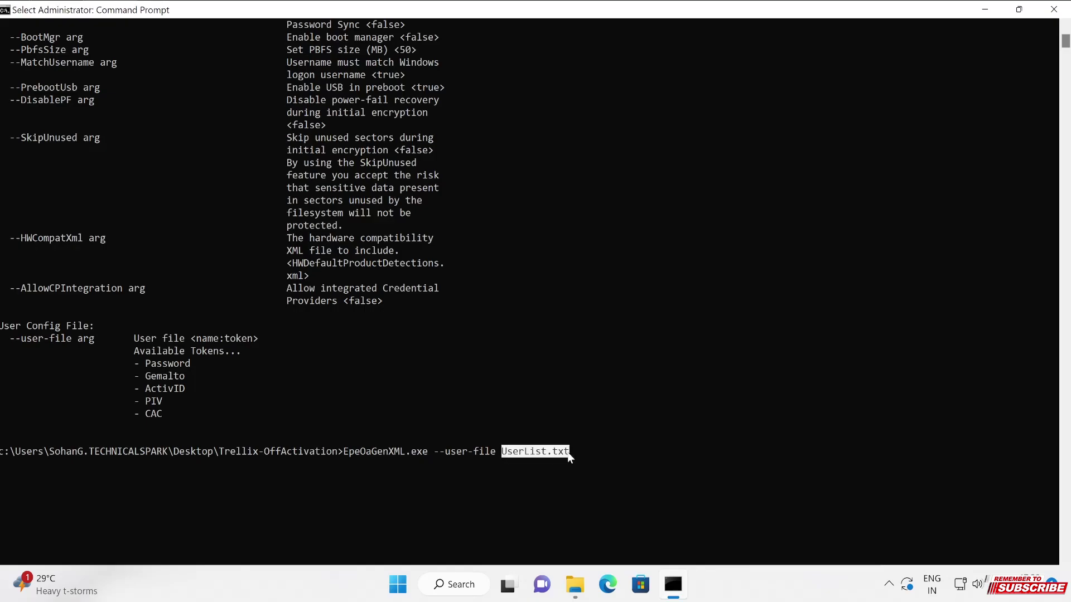
pyautogui.click(610, 451)
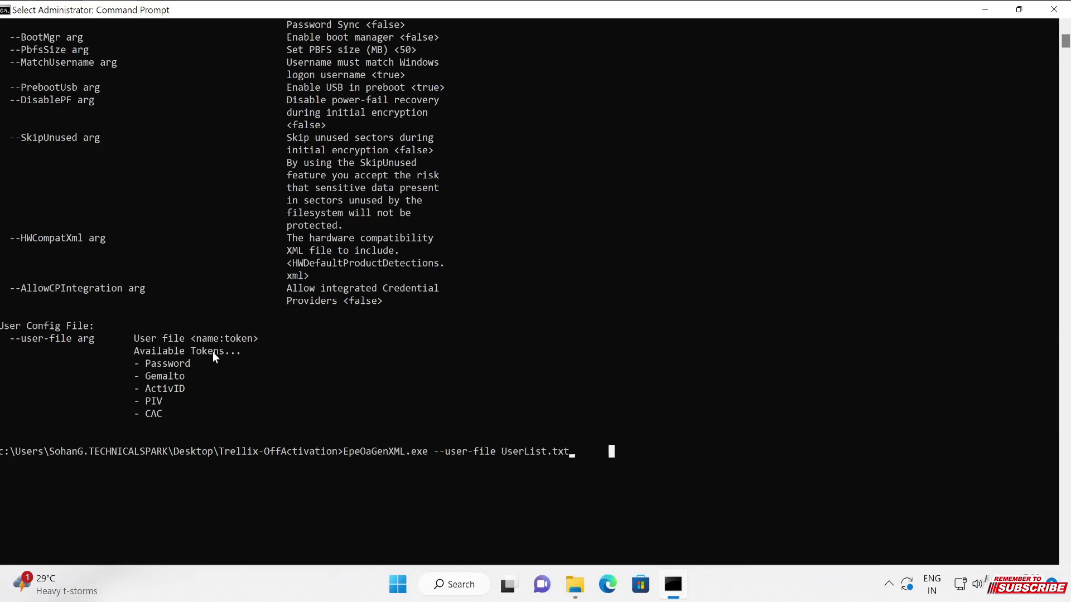
pyautogui.scroll(4, 100, 350)
pyautogui.scroll(11, 113, 283)
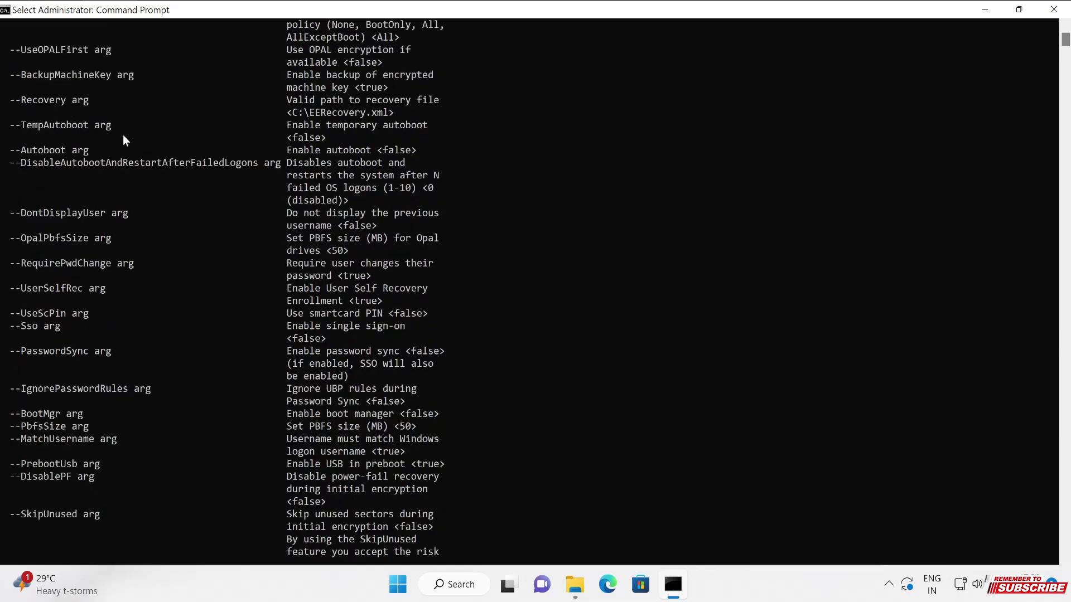
pyautogui.scroll(-10, 140, 302)
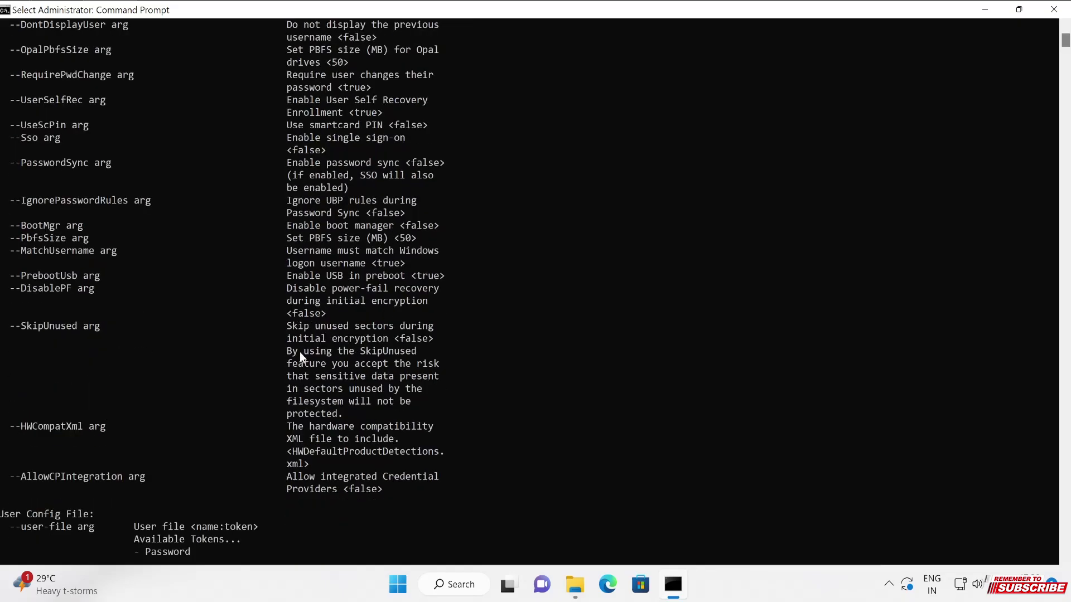
pyautogui.scroll(-3, 349, 383)
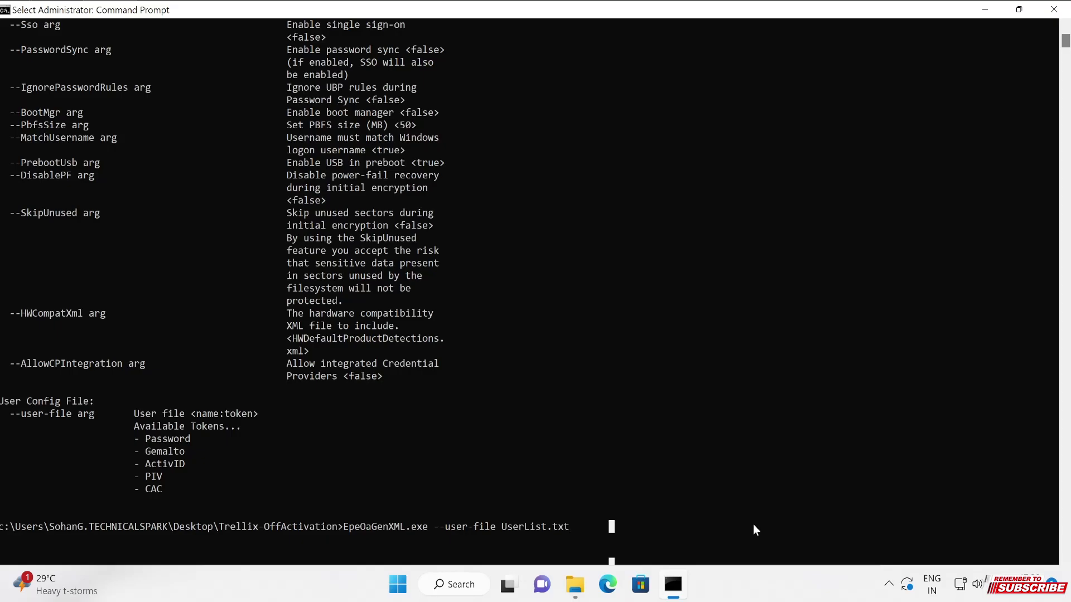
pyautogui.press('Return')
pyautogui.scroll(-6, 673, 498)
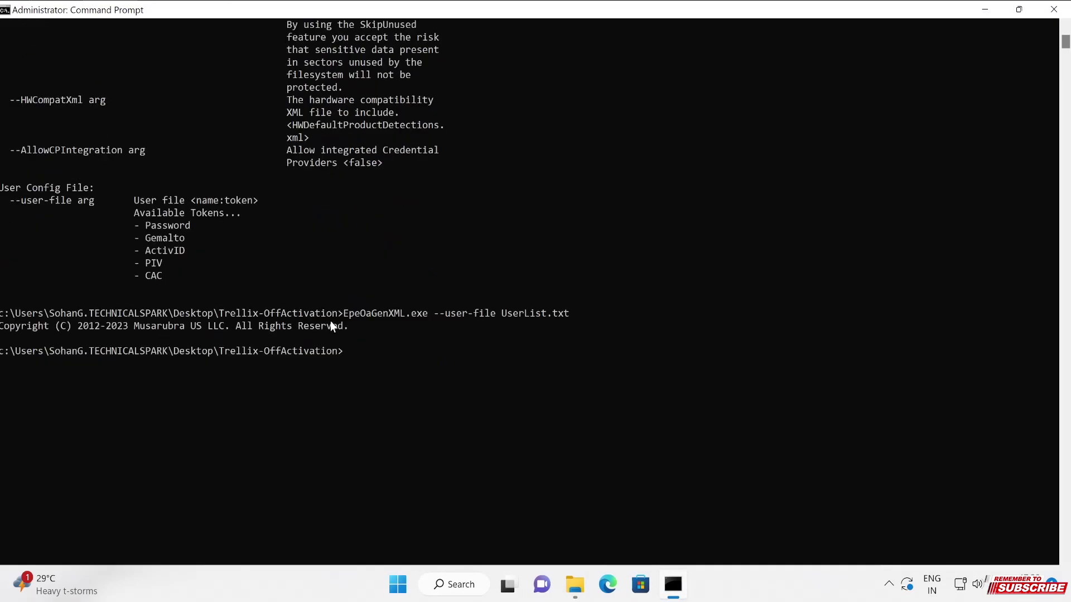
# Step: Bring up the Trellix-OffActivation folder and select the generated OfflineActivation and ESOfflineActivateCmd files to check them
pyautogui.click(578, 584)
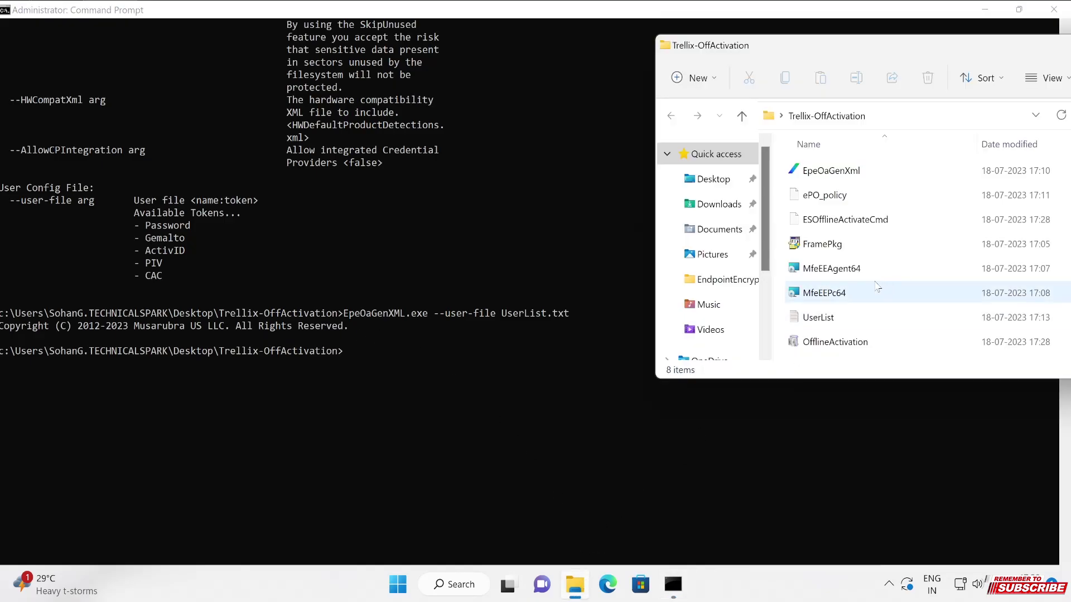
pyautogui.moveTo(900, 45); pyautogui.dragTo(714, 74)
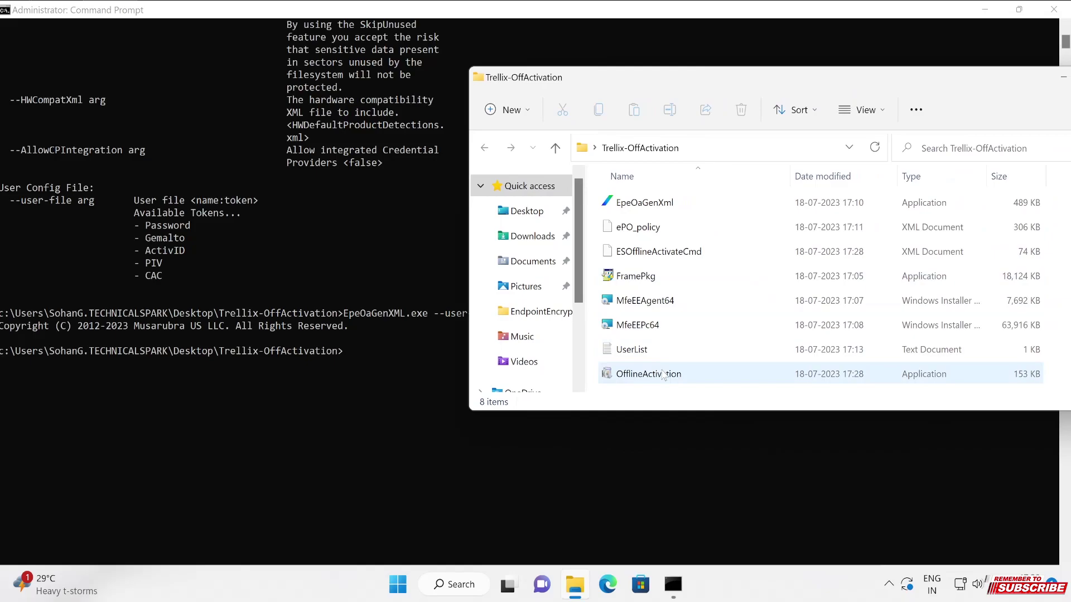
pyautogui.click(663, 376)
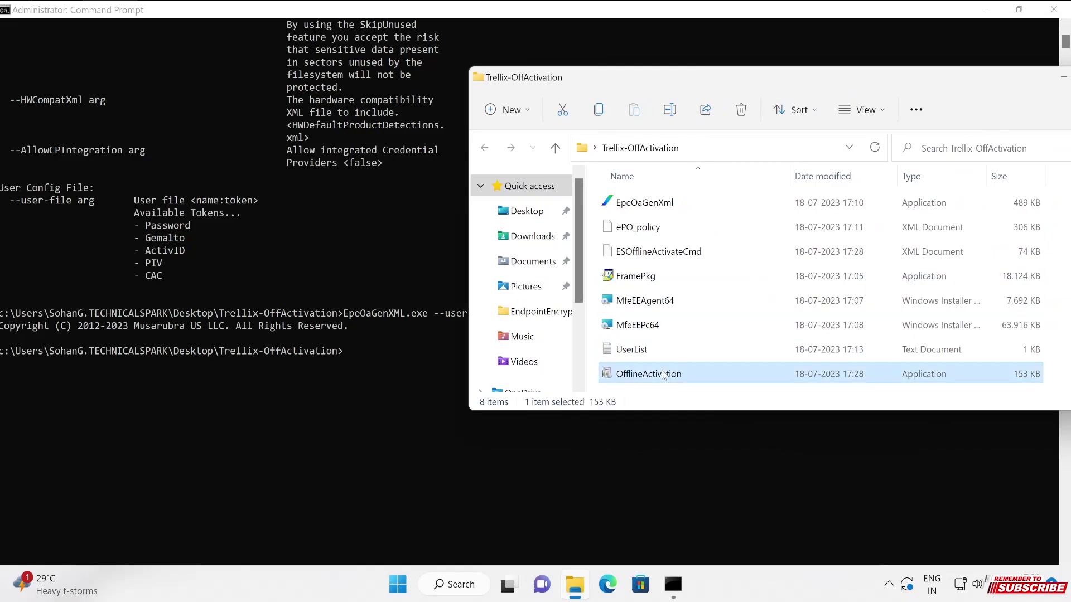
pyautogui.keyDown('ctrl'); pyautogui.click(719, 261); pyautogui.keyUp('ctrl')
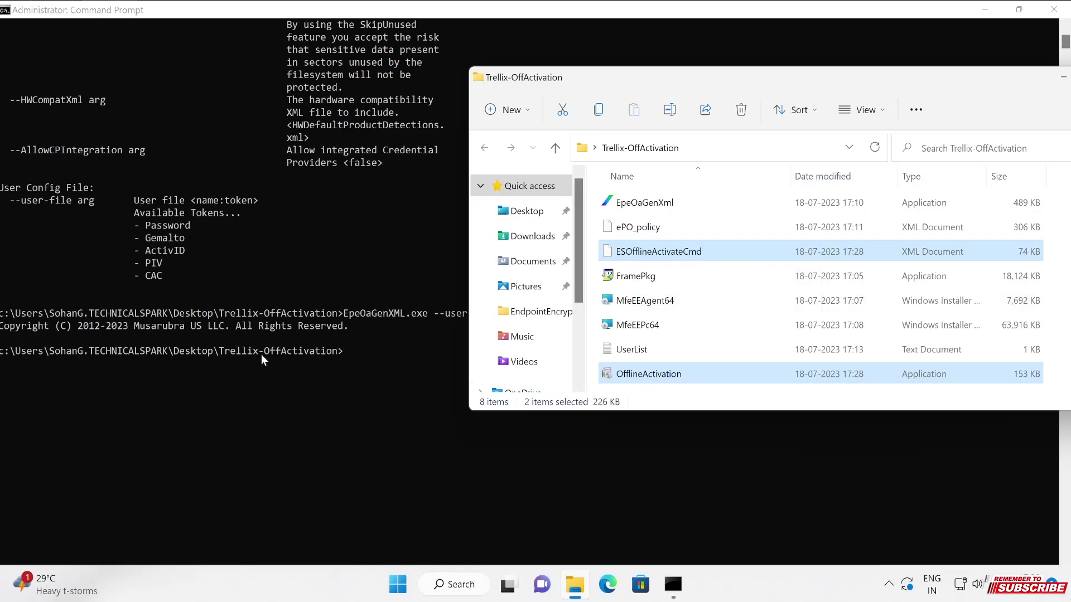
# Step: Restore Command Prompt from full screen, move the folder window fully into view, and select FramePkg, MfeEEAgent64 and MfeEEPc64
pyautogui.click(352, 340)
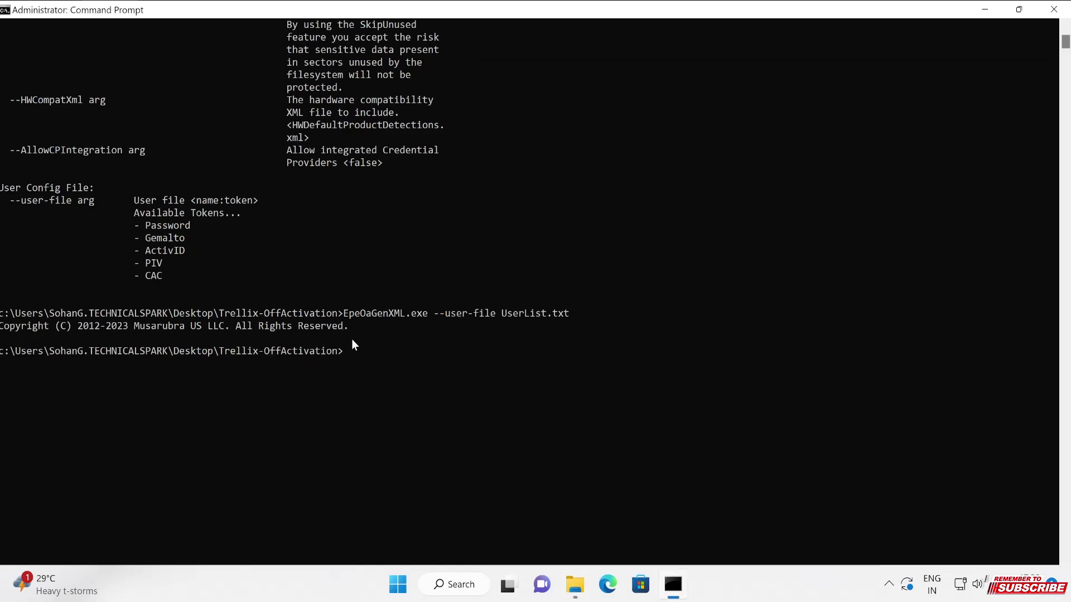
pyautogui.click(1019, 10)
pyautogui.click(697, 85)
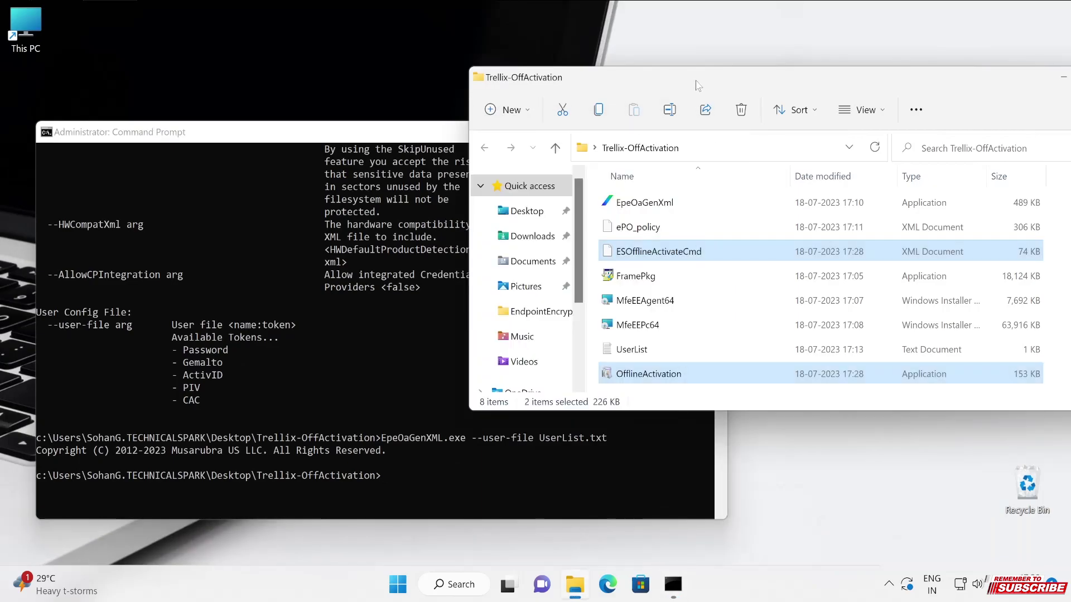
pyautogui.moveTo(698, 85); pyautogui.dragTo(533, 89)
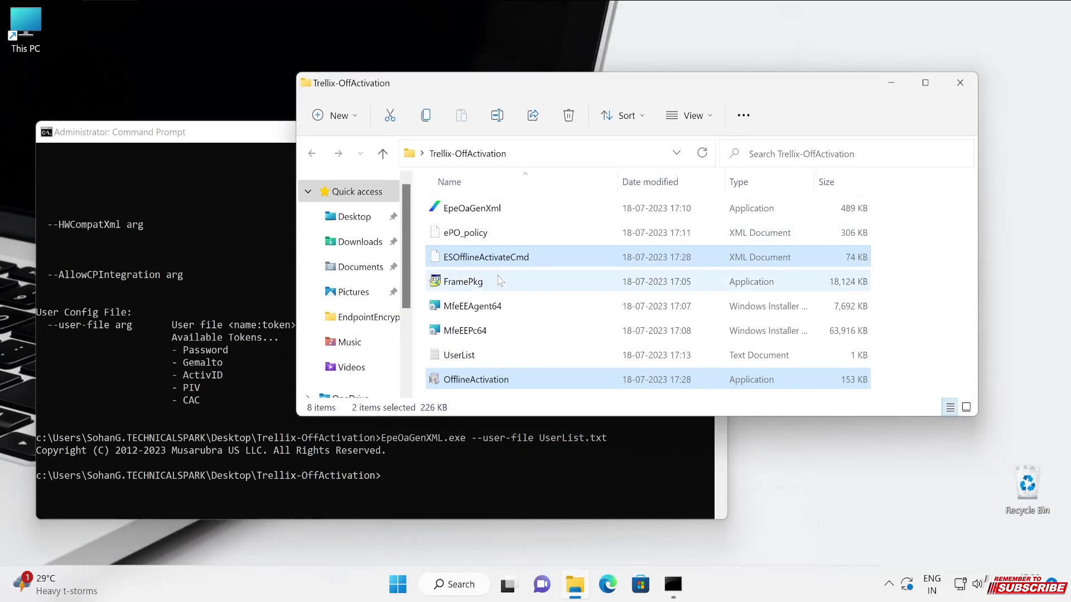
pyautogui.moveTo(496, 393); pyautogui.dragTo(500, 224)
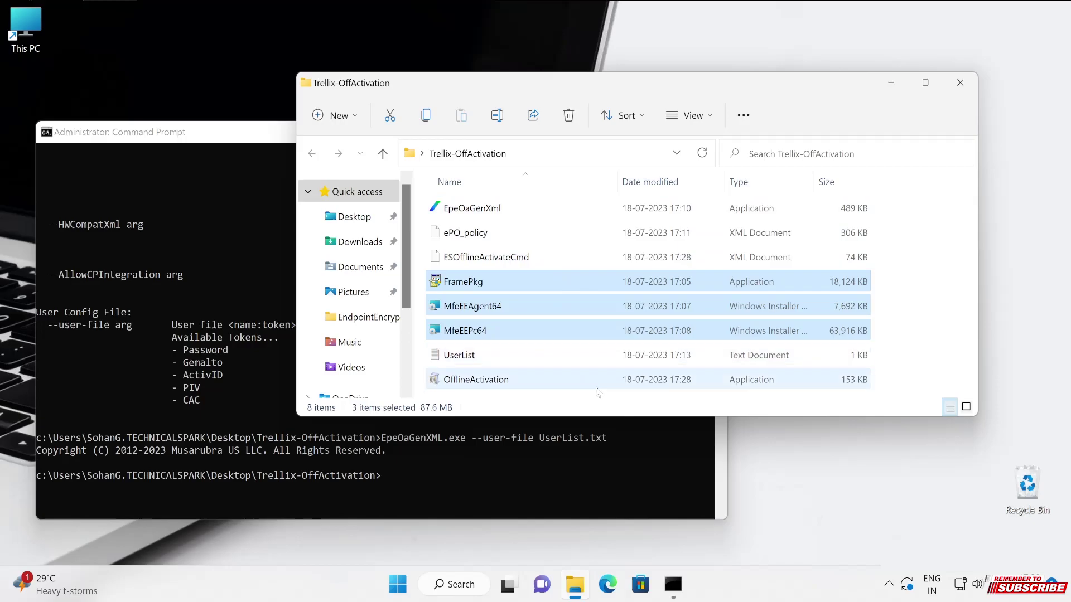
# Step: Run FramePkg as administrator to install Trellix Agent, authorizing it with the Administrator username and the account password
pyautogui.click(458, 283)
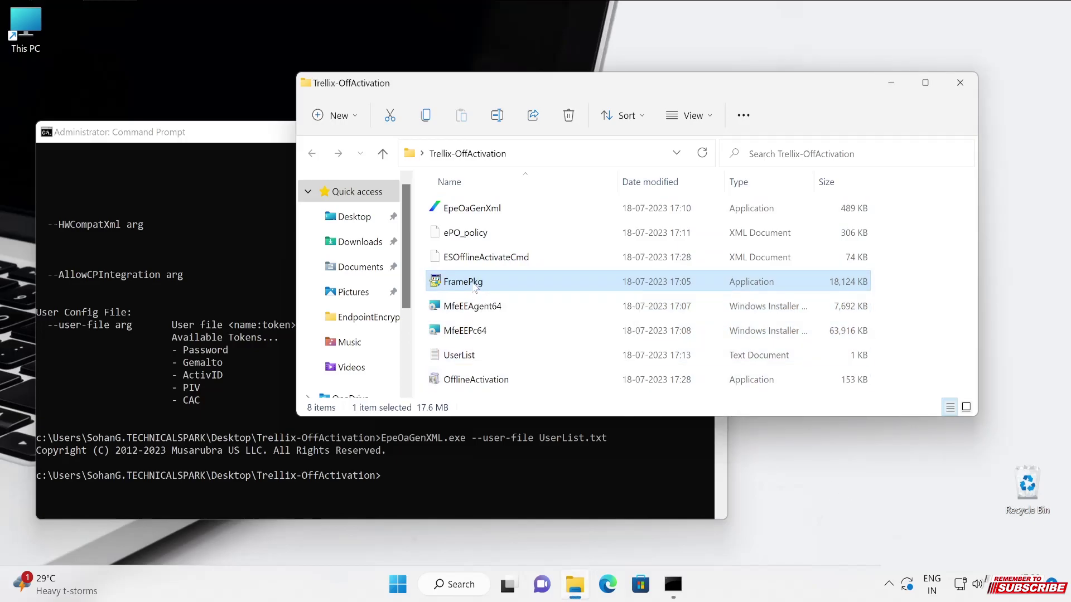
pyautogui.rightClick(475, 285)
pyautogui.click(558, 362)
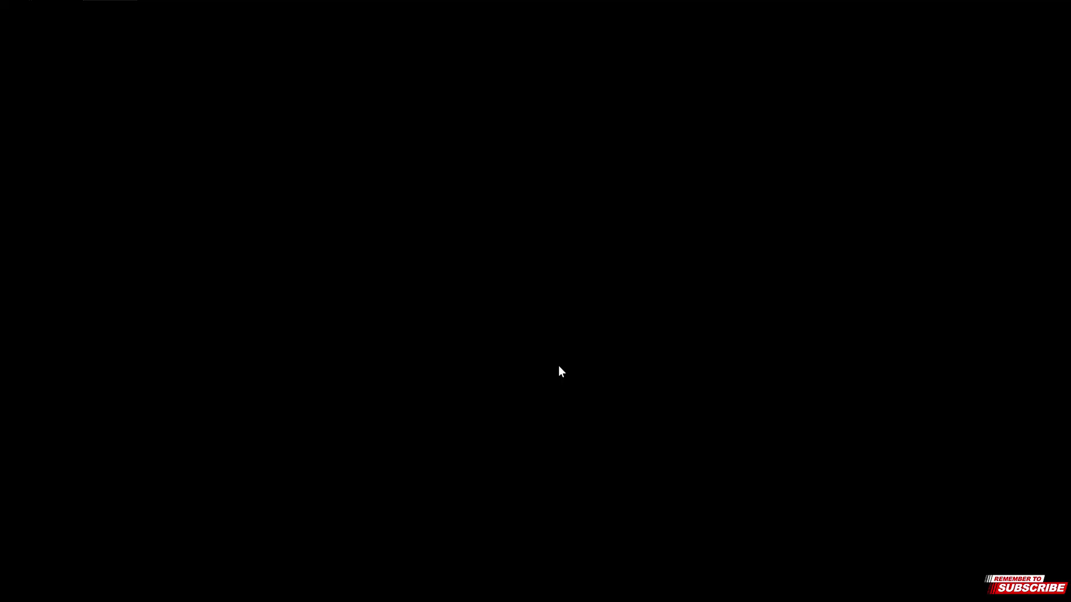
pyautogui.write('Ad')
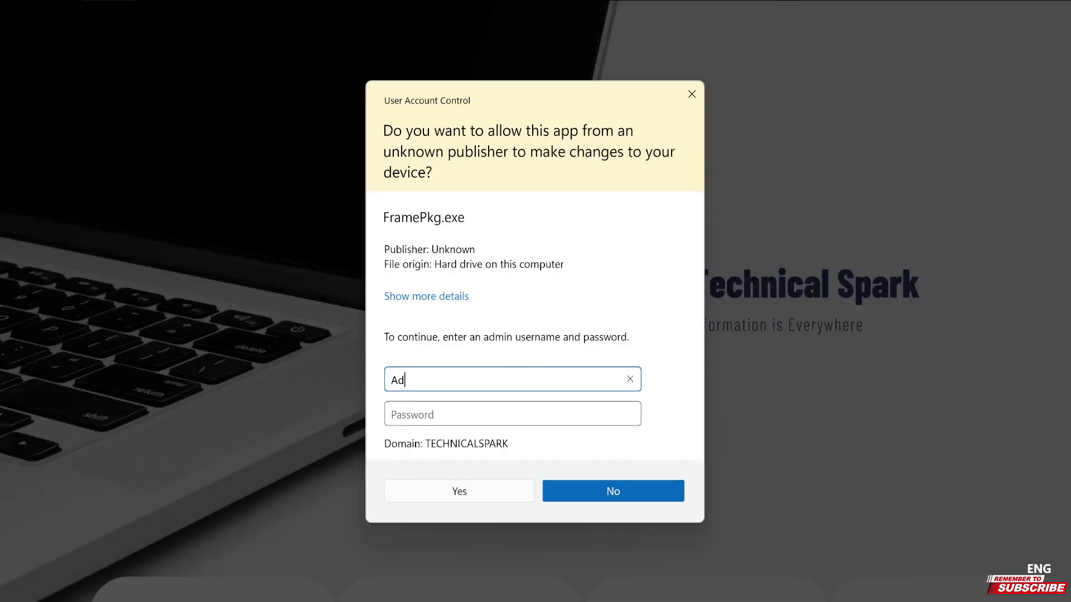
pyautogui.write('ministrator')
pyautogui.press('Tab')
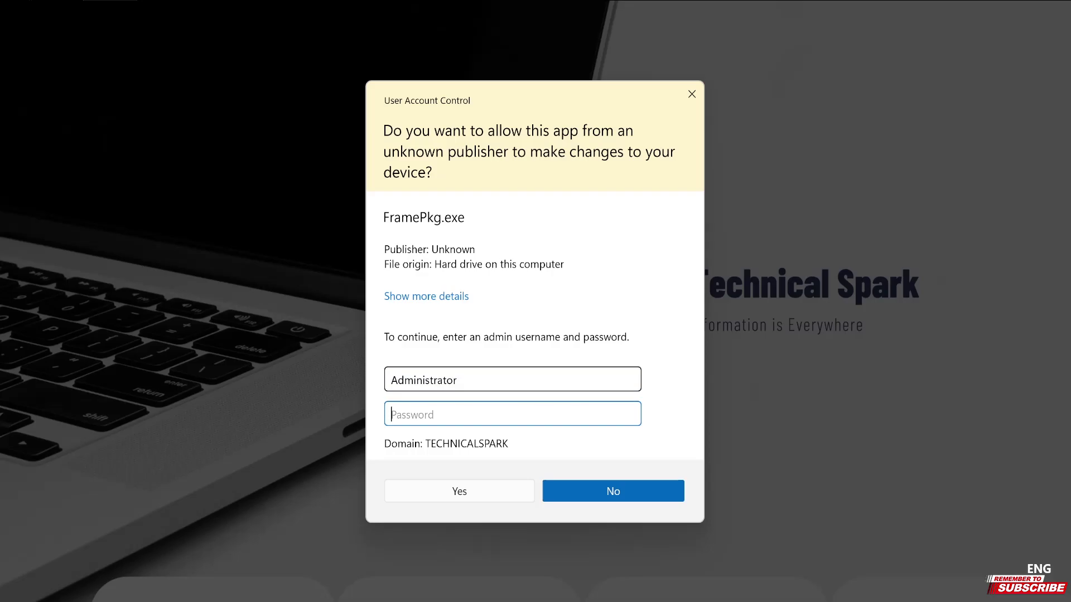
pyautogui.write('•••••')
pyautogui.write('•••')
pyautogui.press('Return')
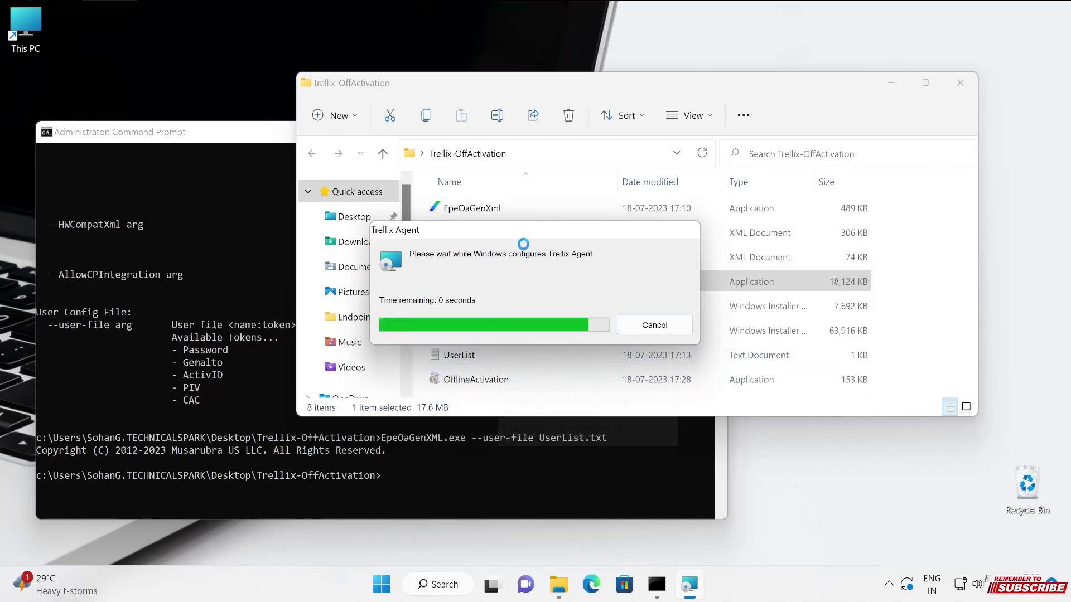
# Step: Move the Trellix Agent progress dialog aside and select FramePkg, MfeEEAgent64, MfeEEPc64 and OfflineActivation in order to review the installation sequence
pyautogui.moveTo(523, 231); pyautogui.dragTo(293, 101)
pyautogui.click(498, 283)
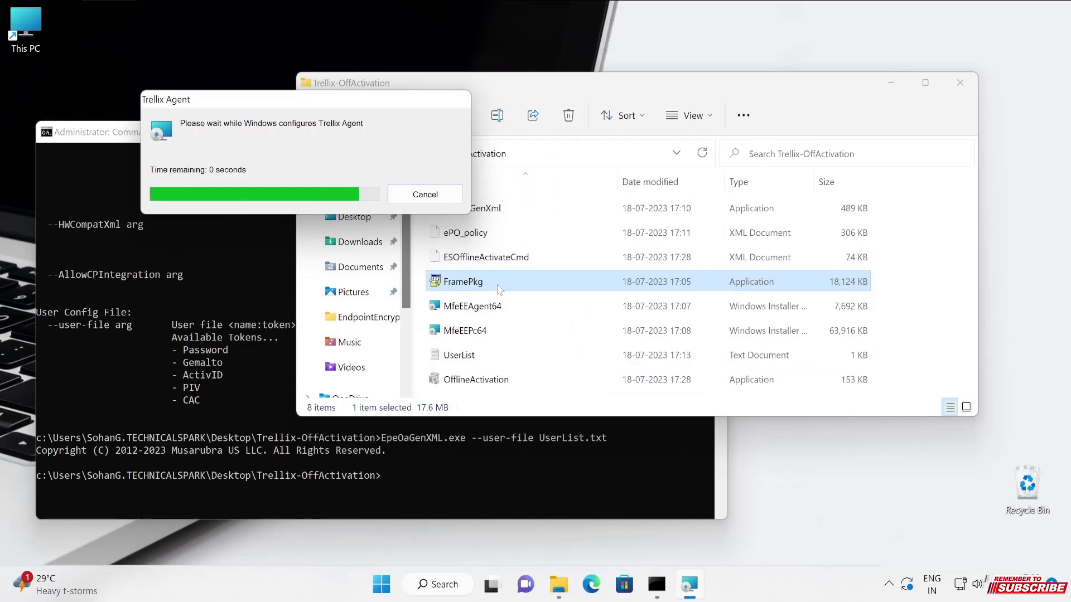
pyautogui.click(498, 284)
pyautogui.keyDown('ctrl'); pyautogui.click(498, 308); pyautogui.keyUp('ctrl')
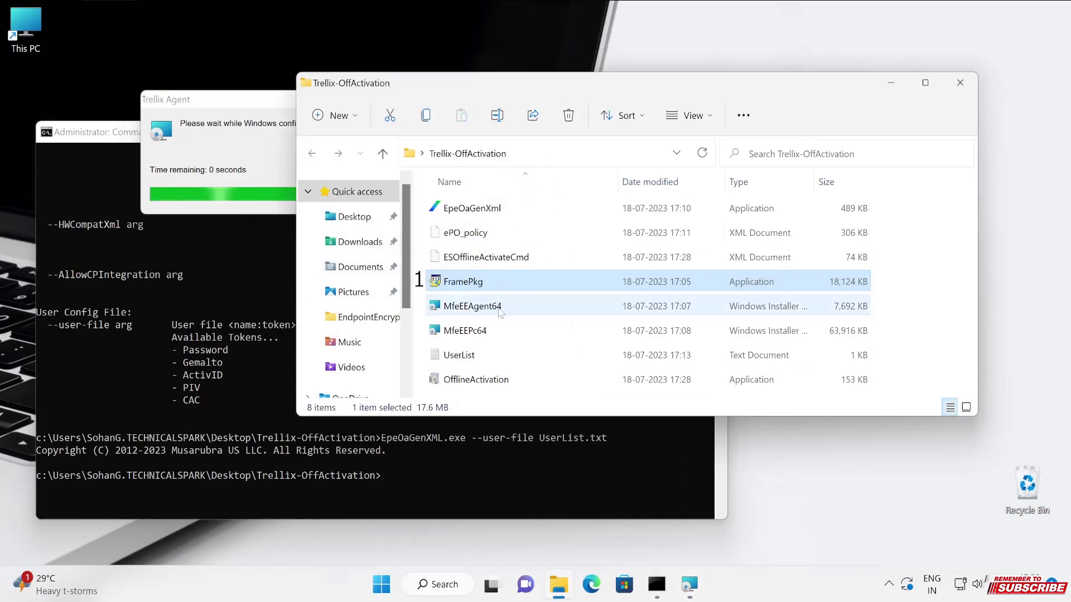
pyautogui.keyDown('ctrl'); pyautogui.click(498, 333); pyautogui.keyUp('ctrl')
pyautogui.keyDown('ctrl'); pyautogui.click(499, 379); pyautogui.keyUp('ctrl')
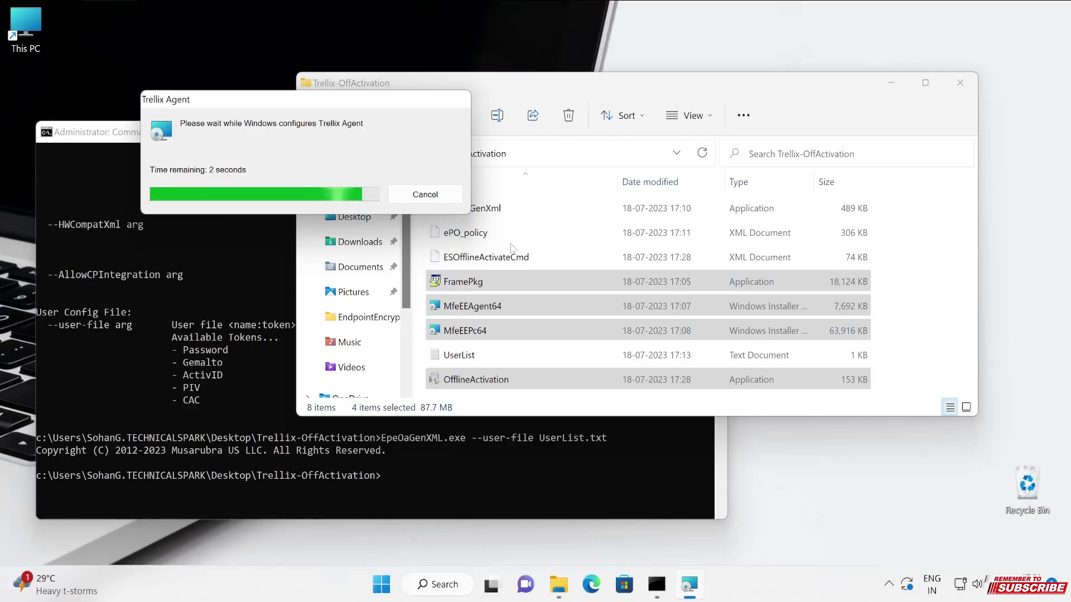
pyautogui.click(539, 329)
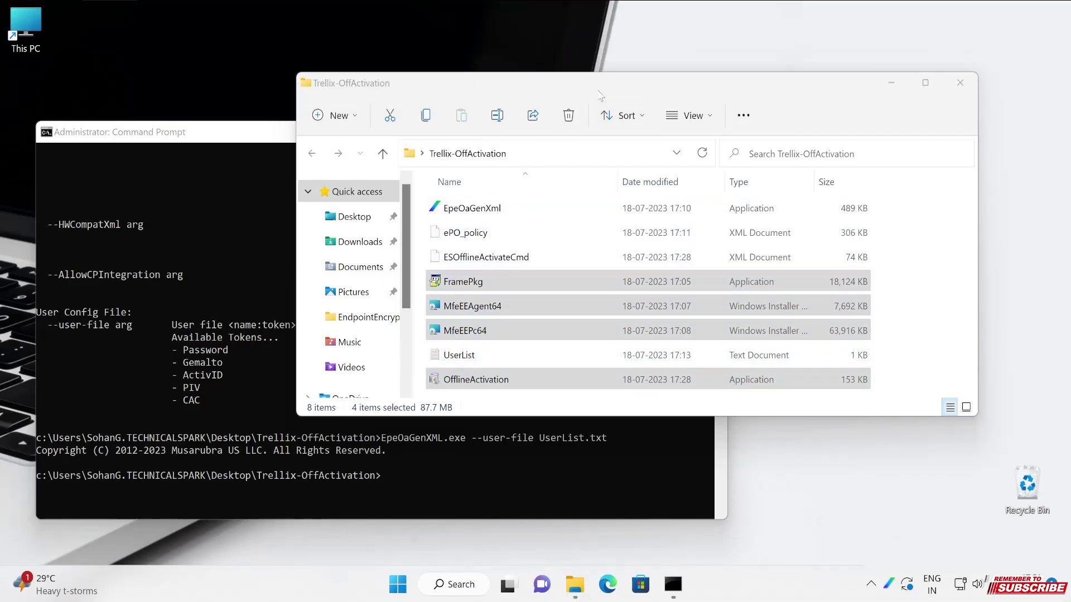
# Step: Install the MfeEEAgent64 package, authorizing it with the Administrator username and the account password
pyautogui.click(484, 313)
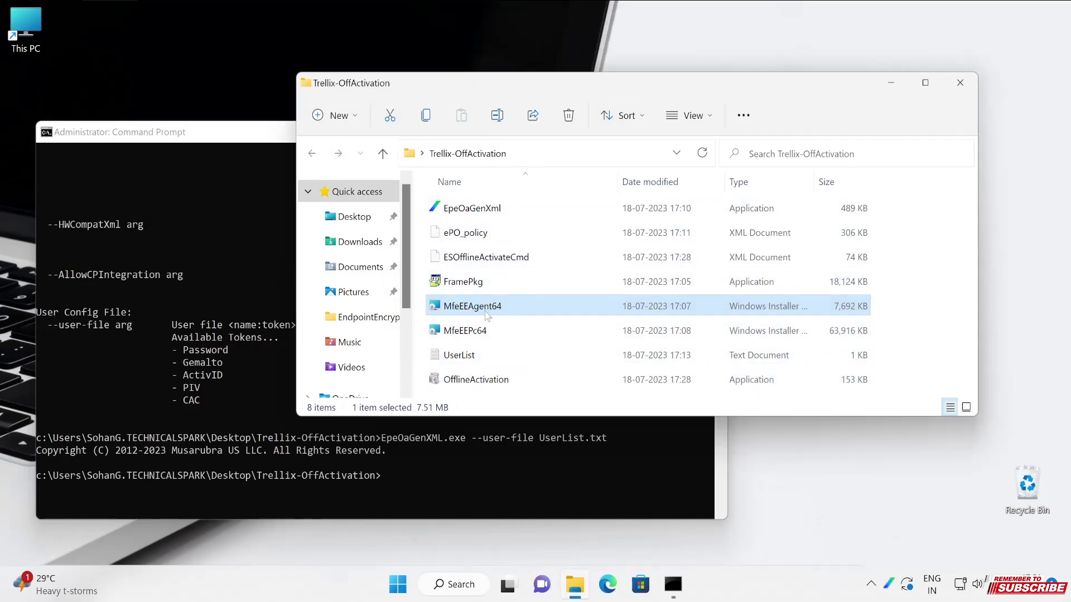
pyautogui.click(484, 333)
pyautogui.click(480, 310)
pyautogui.rightClick(487, 311)
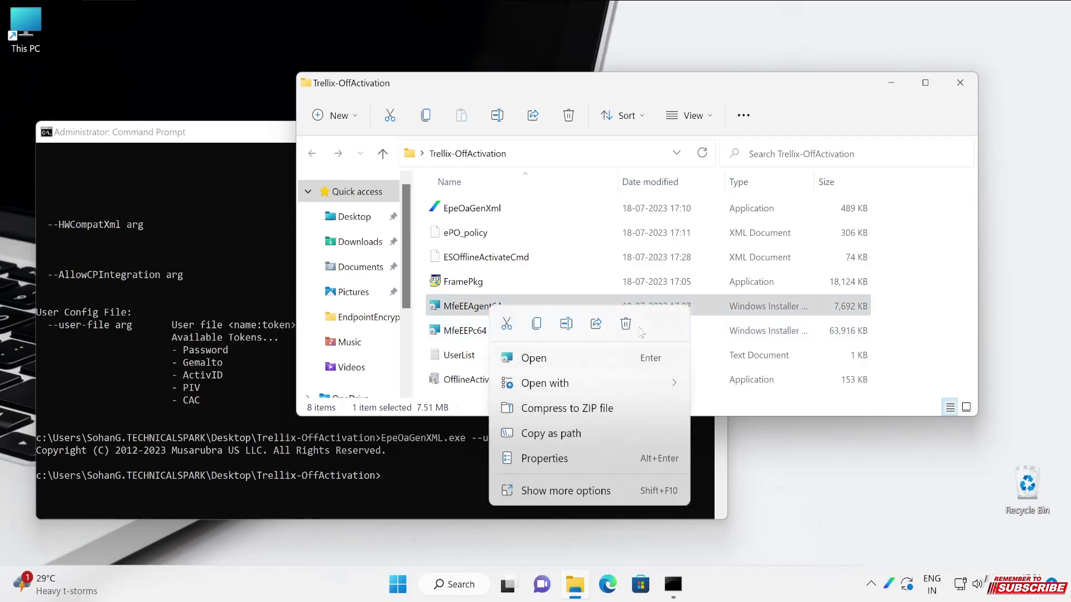
pyautogui.click(563, 496)
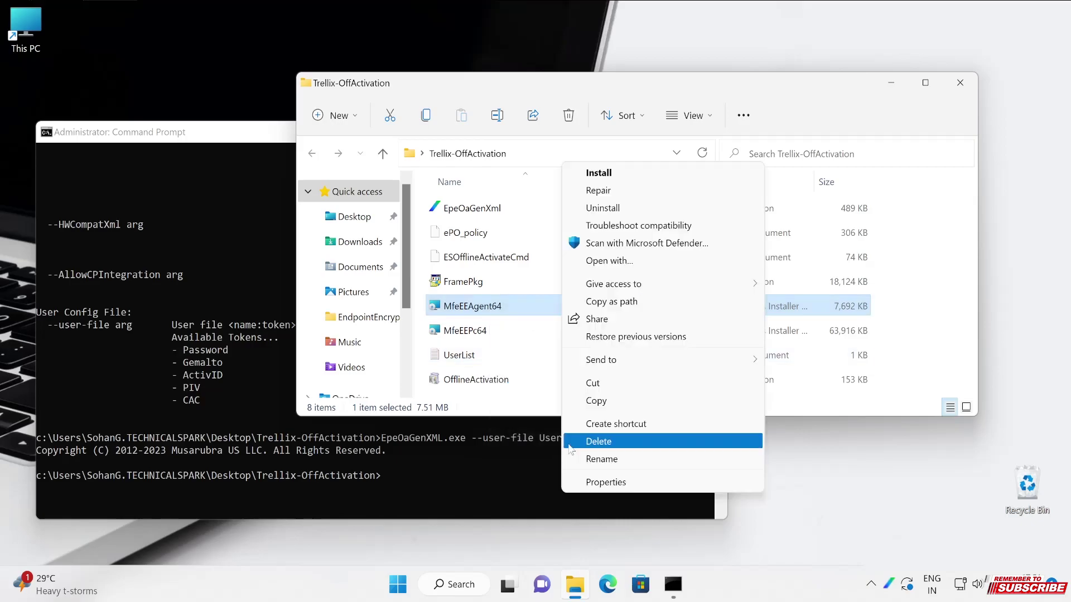
pyautogui.click(619, 173)
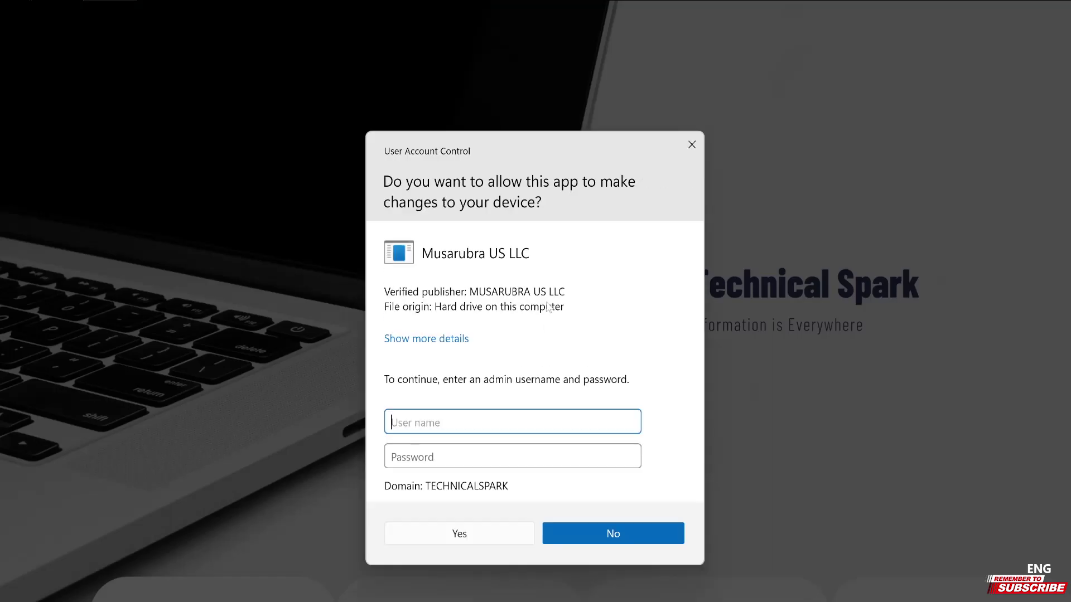
pyautogui.write('Administrator')
pyautogui.press('Tab')
pyautogui.write('******')
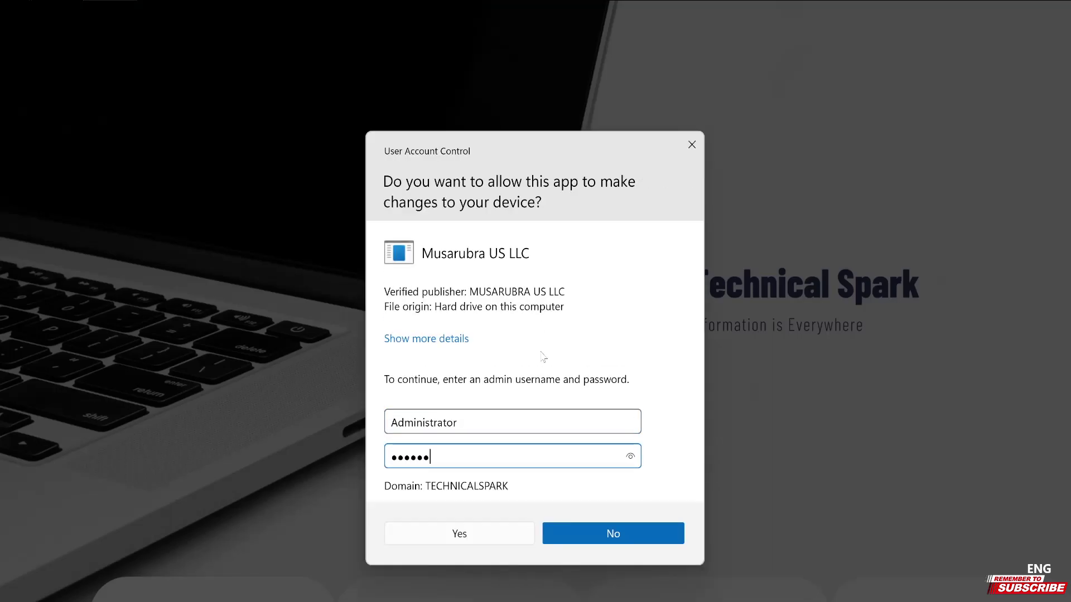
pyautogui.press('Return')
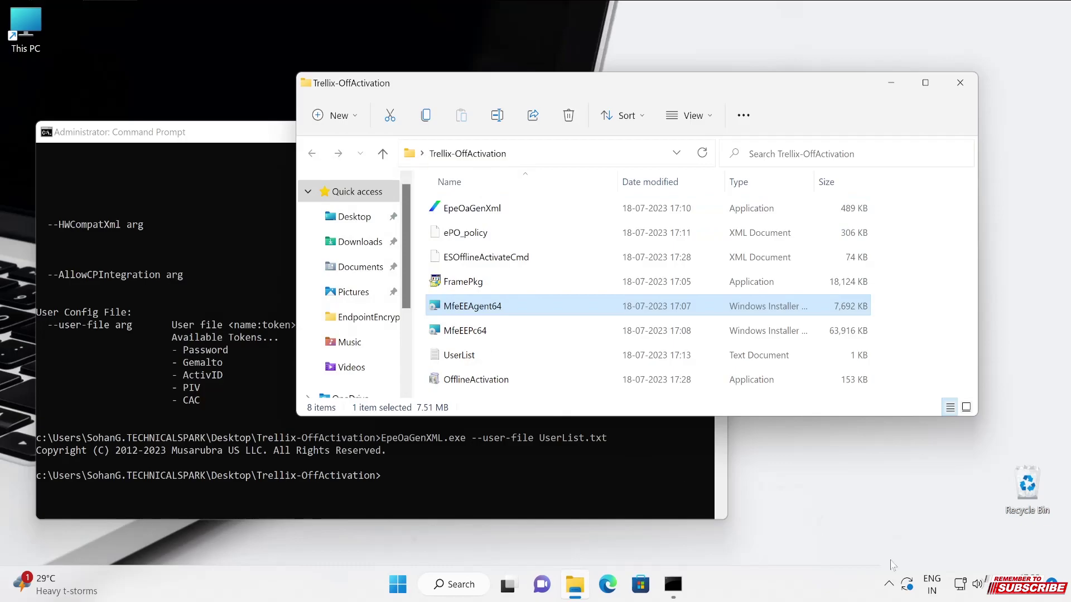
# Step: Open Trellix's About information and check the Trellix Drive Encryption Agent entry and the Trellix Agent's last security update check
pyautogui.click(889, 584)
pyautogui.rightClick(917, 514)
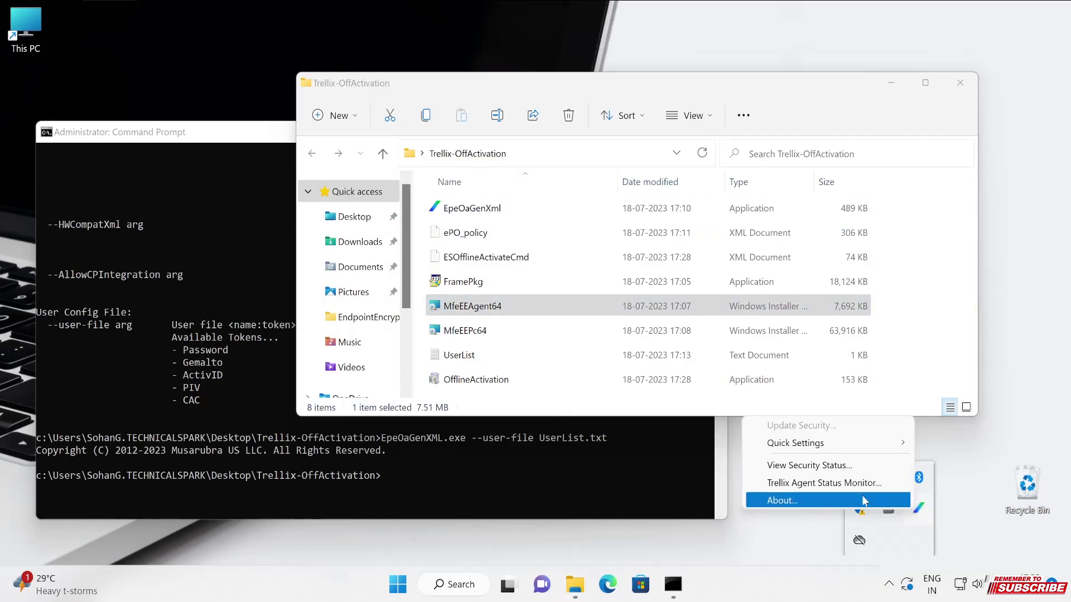
pyautogui.click(781, 504)
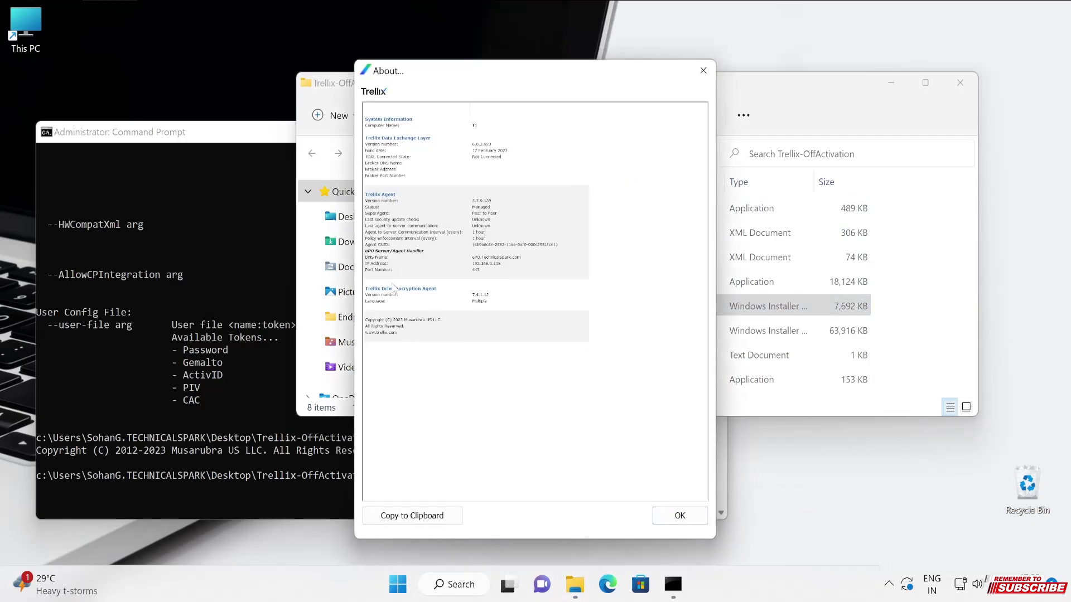
pyautogui.moveTo(391, 293); pyautogui.dragTo(396, 291)
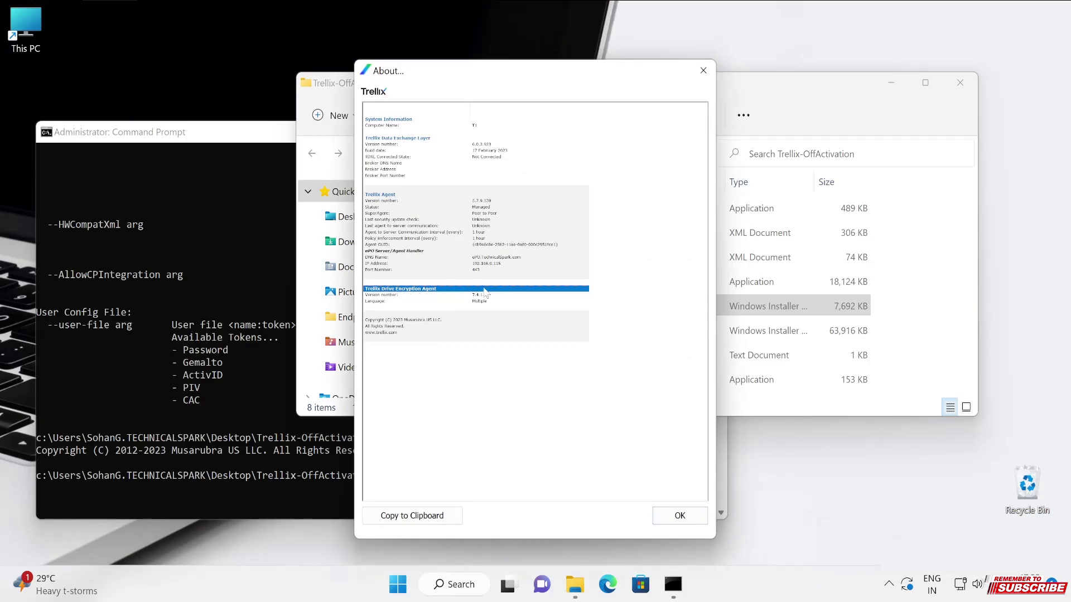
pyautogui.click(476, 220)
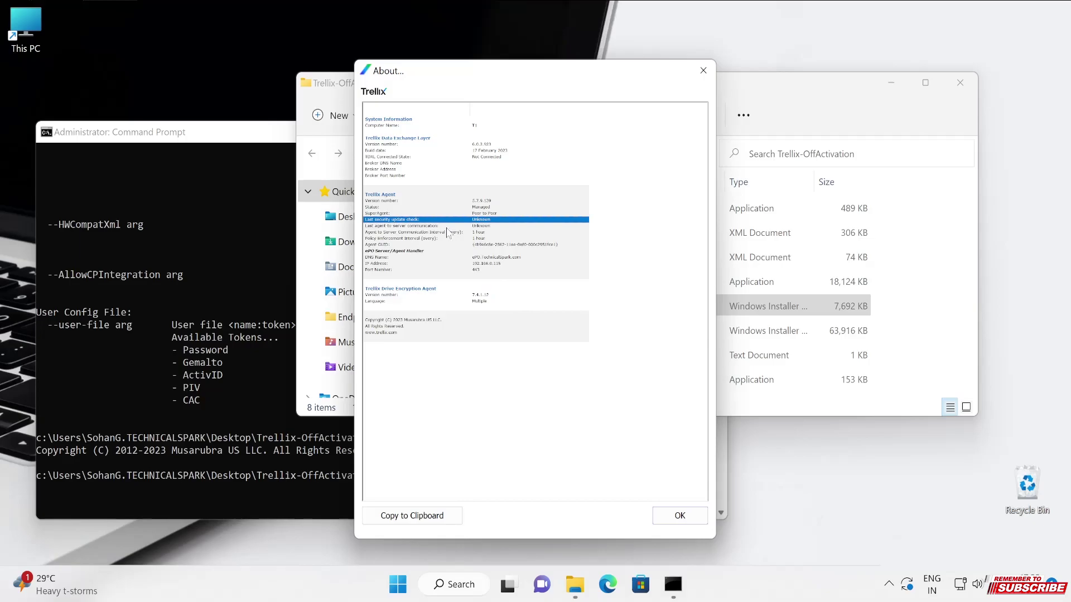
# Step: Check the Trellix Agent's last agent-to-server communication entry and close the About information
pyautogui.click(478, 226)
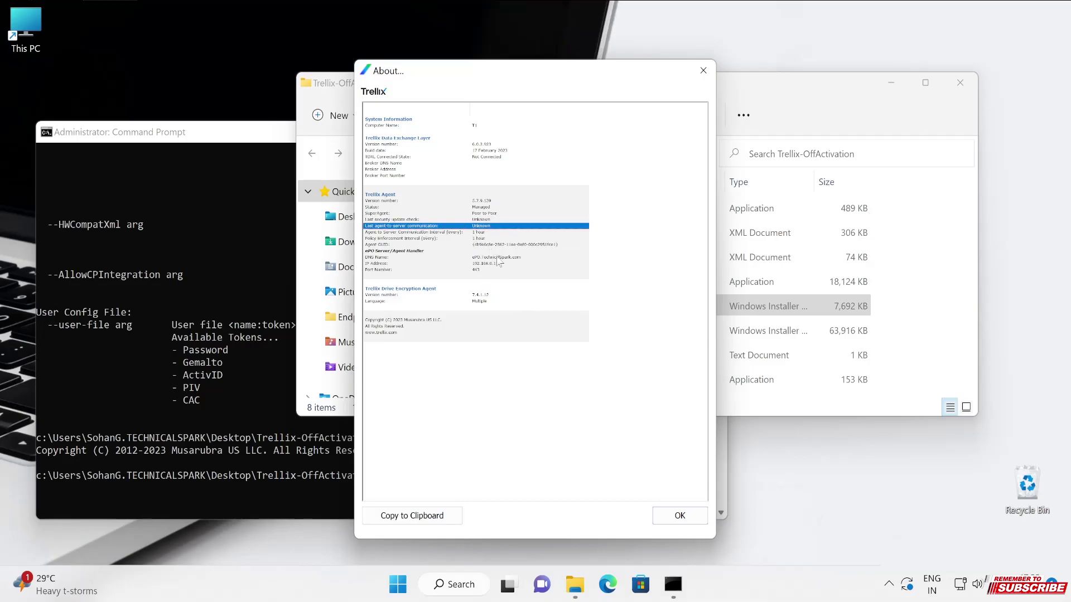
pyautogui.click(687, 516)
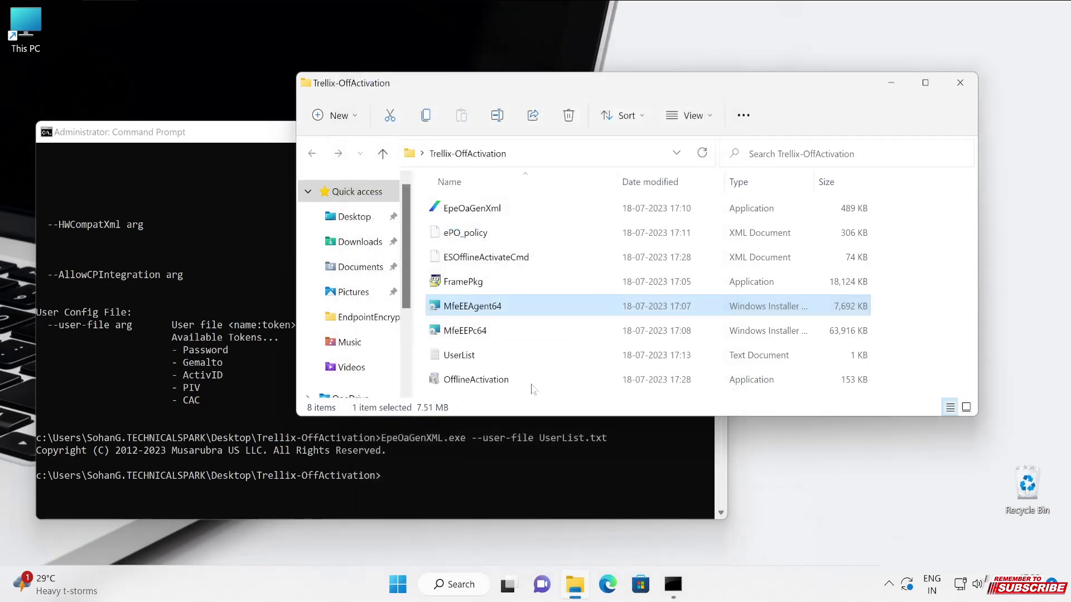
# Step: Install the MfeEEPc64 package, authorizing it with the Administrator username and the account password
pyautogui.rightClick(466, 332)
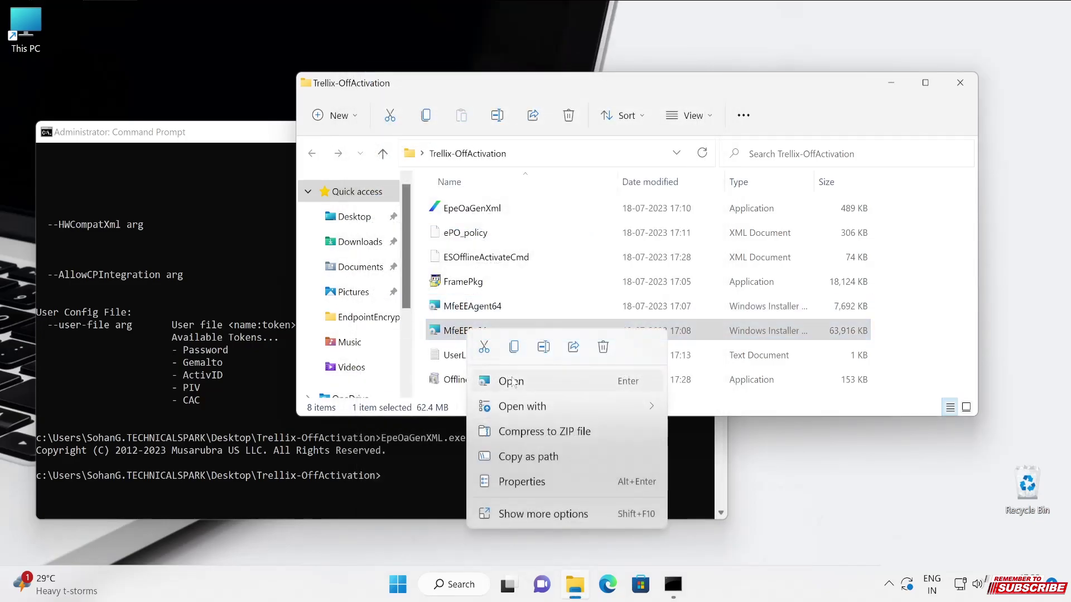
pyautogui.click(511, 381)
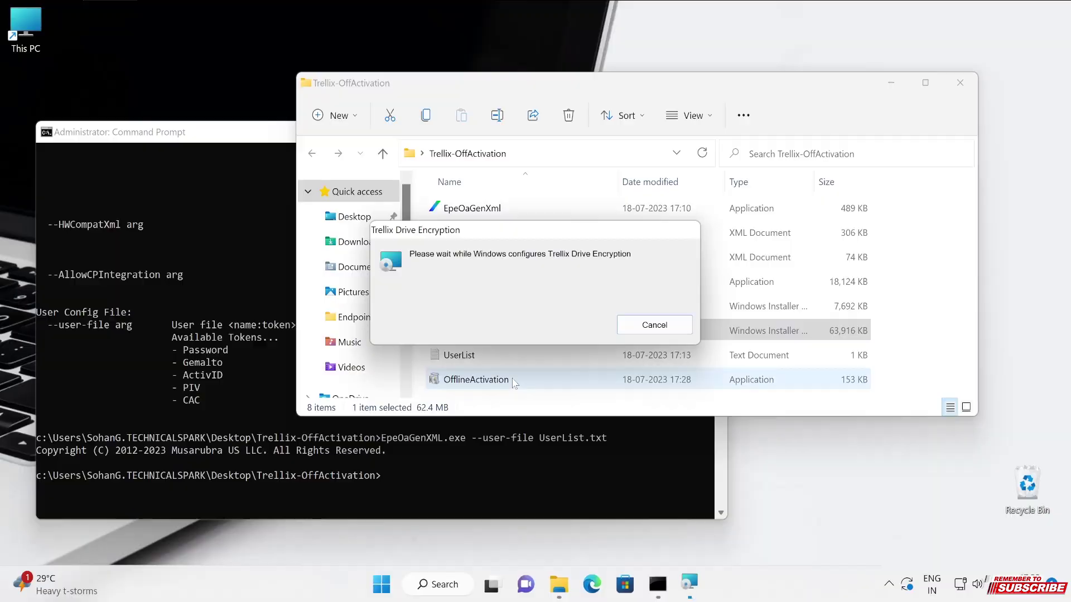
pyautogui.write('Ad')
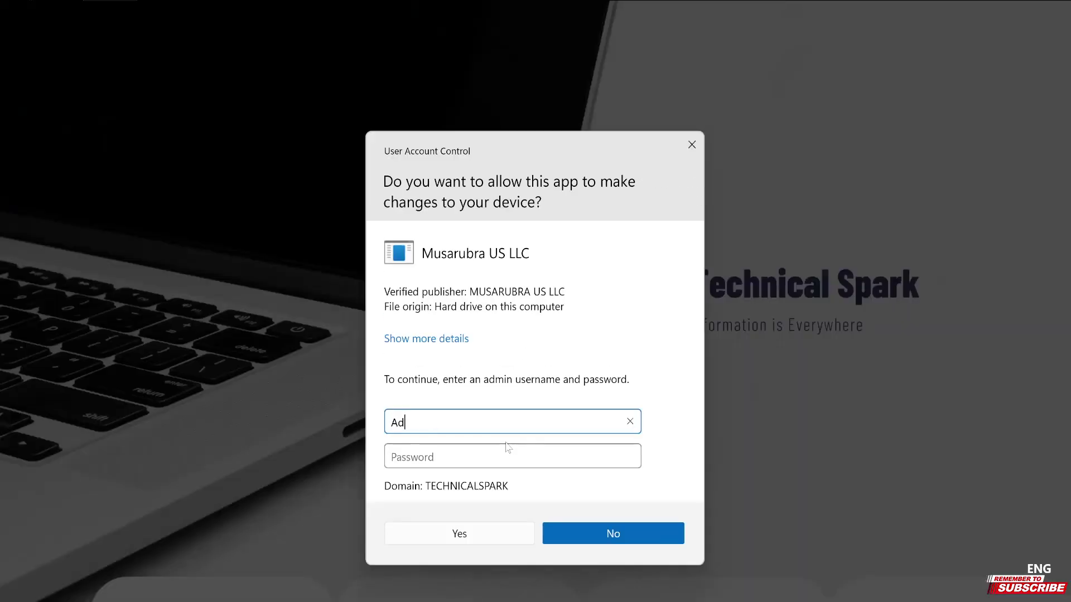
pyautogui.write('ministrator')
pyautogui.press('Tab')
pyautogui.write('********')
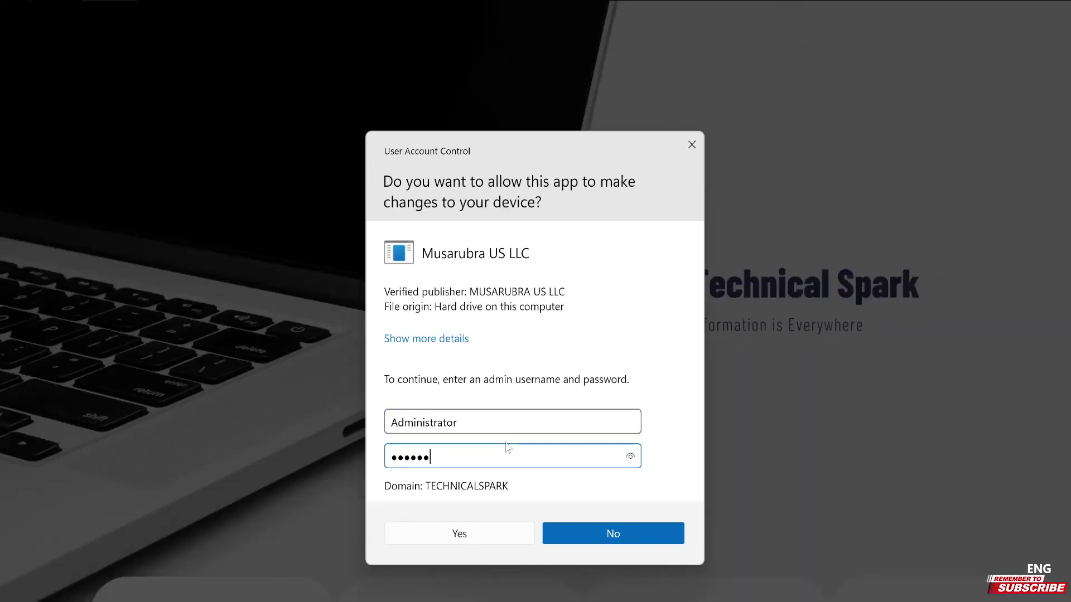
pyautogui.press('Return')
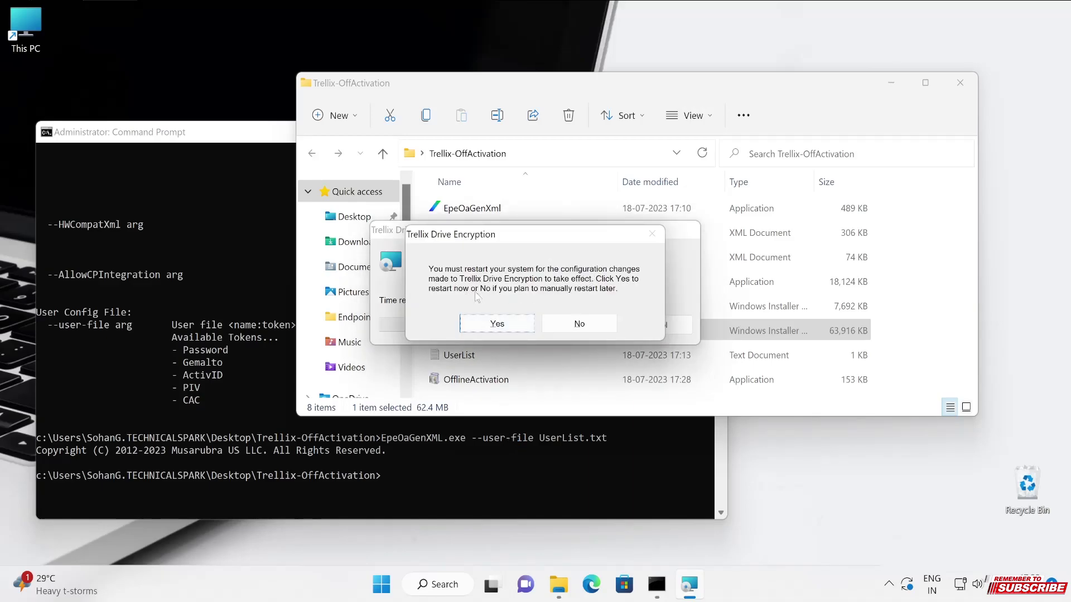
# Step: Restart the system to apply the Drive Encryption configuration and sign back in to Windows with the account password
pyautogui.click(497, 324)
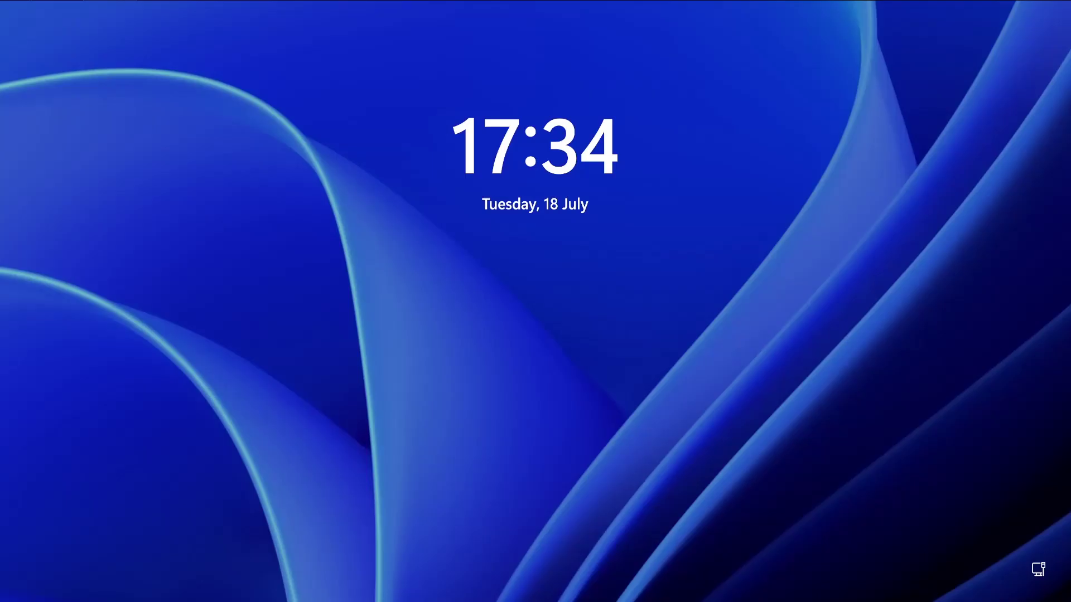
pyautogui.click(304, 222)
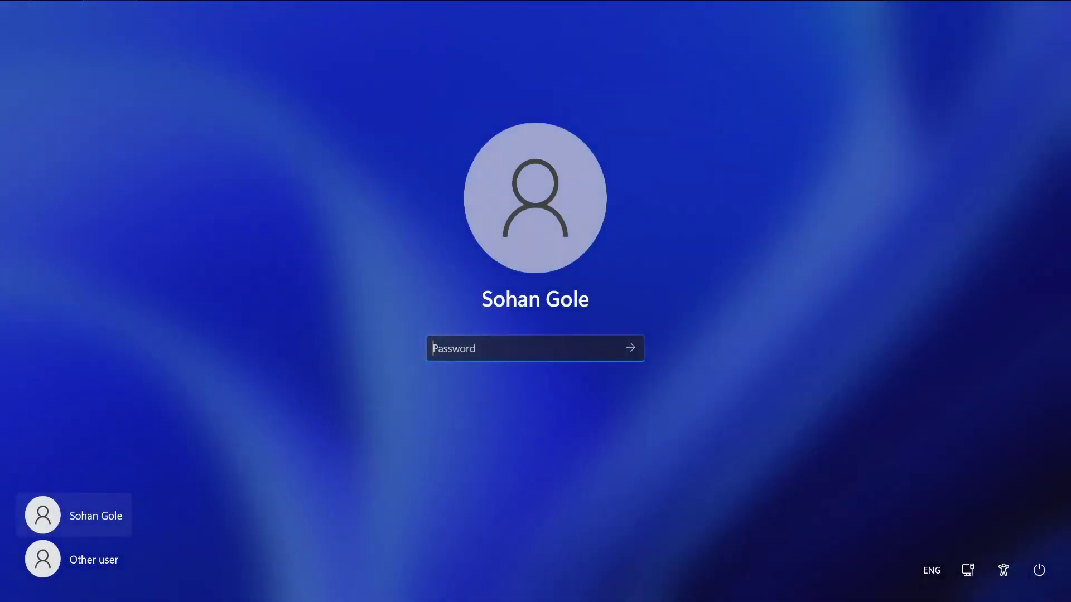
pyautogui.write('********')
pyautogui.press('Return')
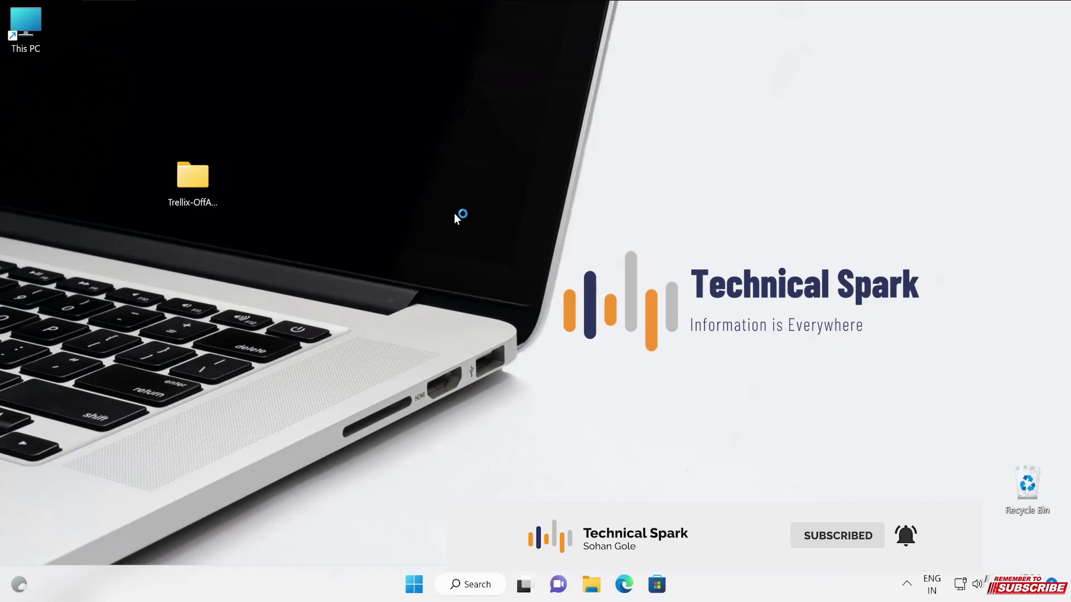
# Step: Show the Drive Encryption system status from Trellix's quick settings and move its window aside
pyautogui.click(888, 584)
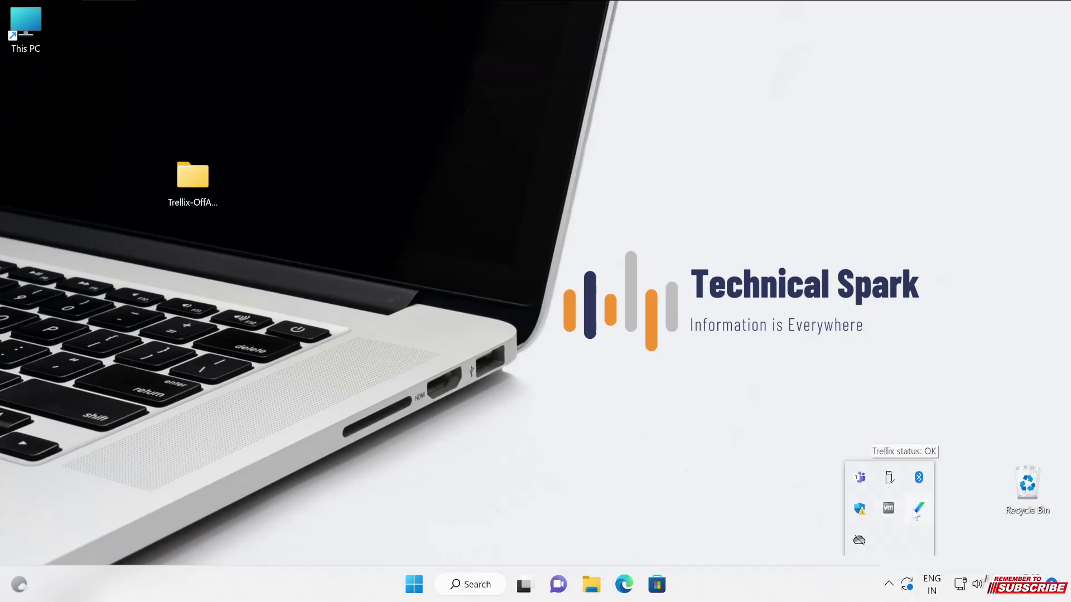
pyautogui.rightClick(862, 508)
pyautogui.moveTo(803, 442)
pyautogui.click(652, 440)
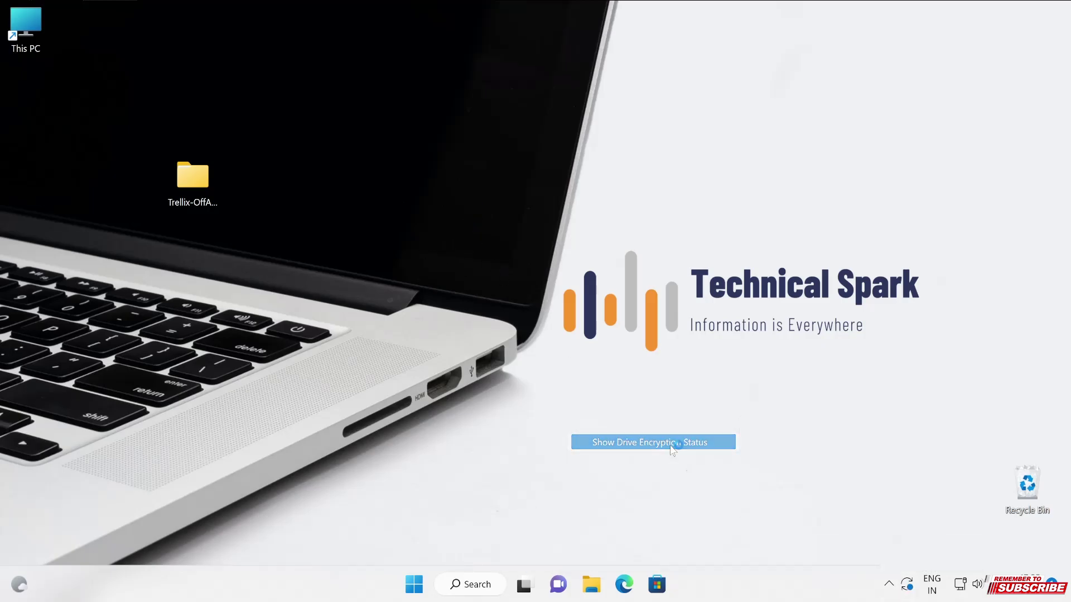
pyautogui.moveTo(520, 184); pyautogui.dragTo(722, 57)
# Step: Reopen Trellix's About information after the restart, check the installed Drive Encryption components and last agent-to-server communication, and close it
pyautogui.click(889, 584)
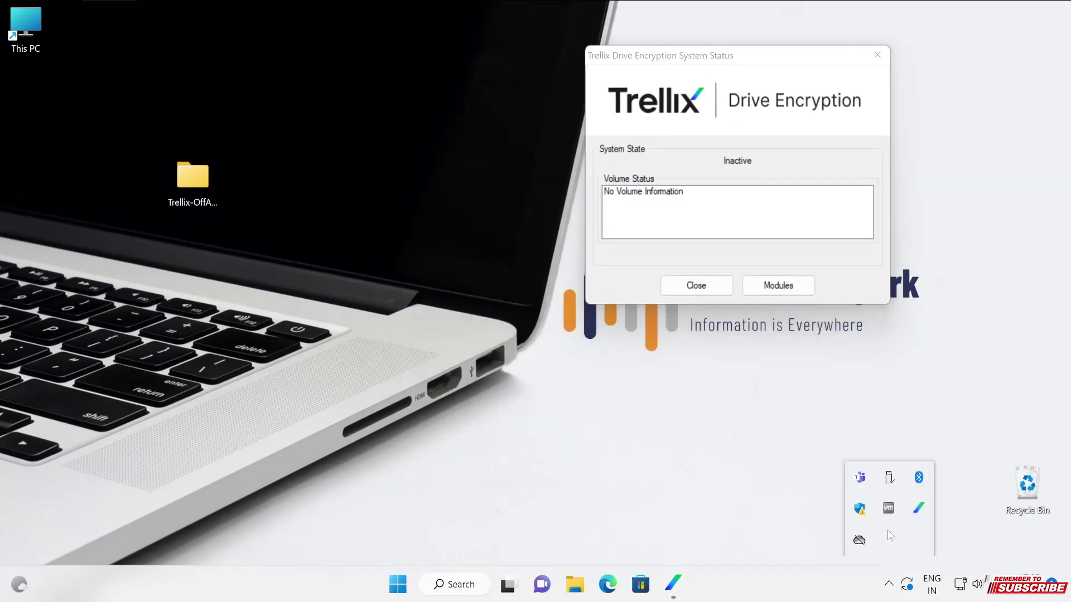
pyautogui.rightClick(919, 509)
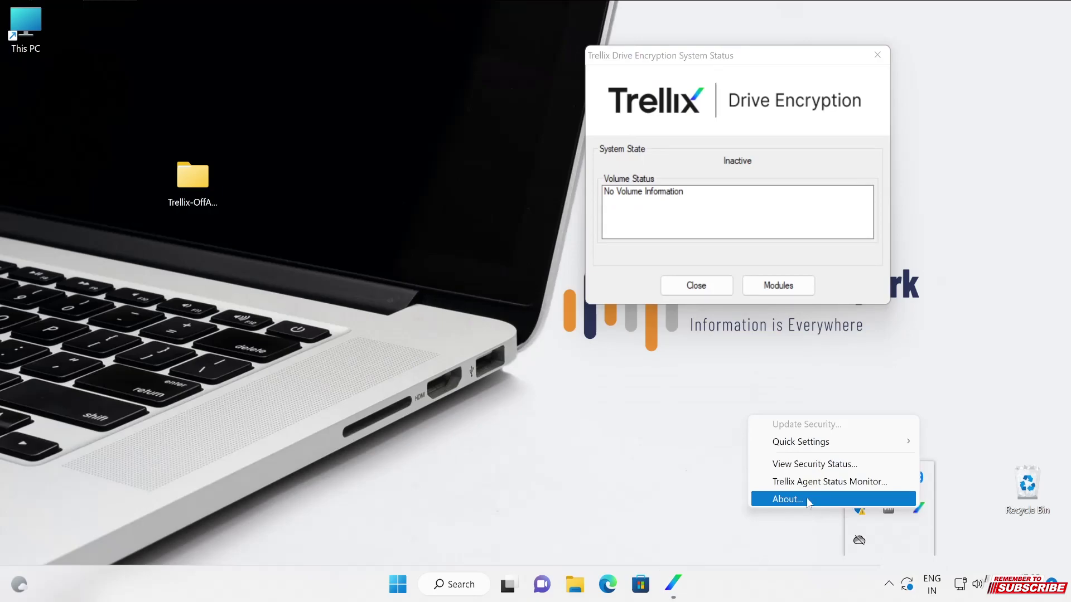
pyautogui.click(808, 501)
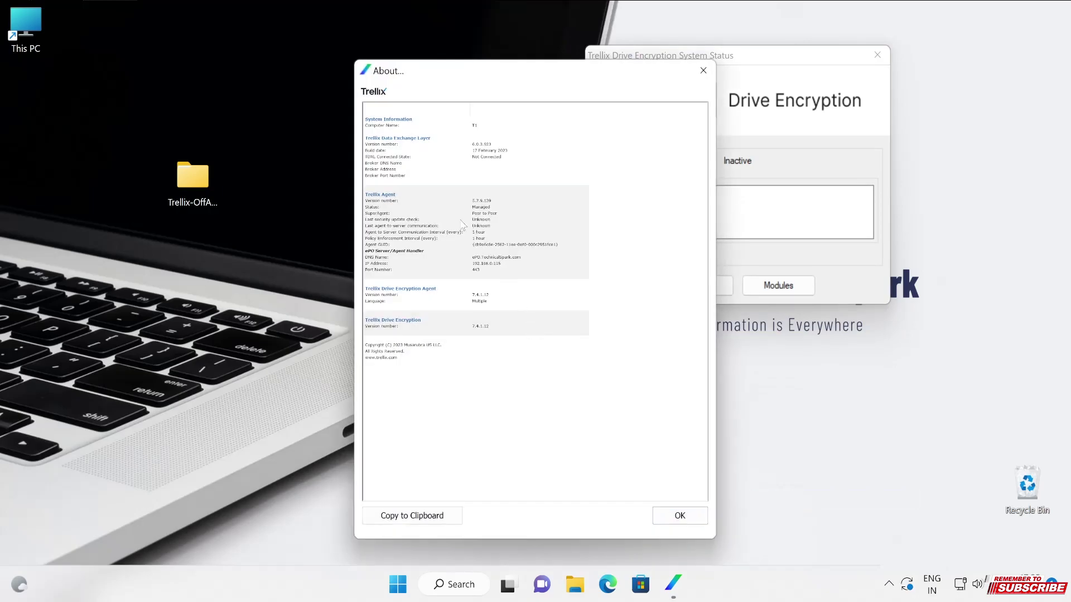
pyautogui.click(462, 221)
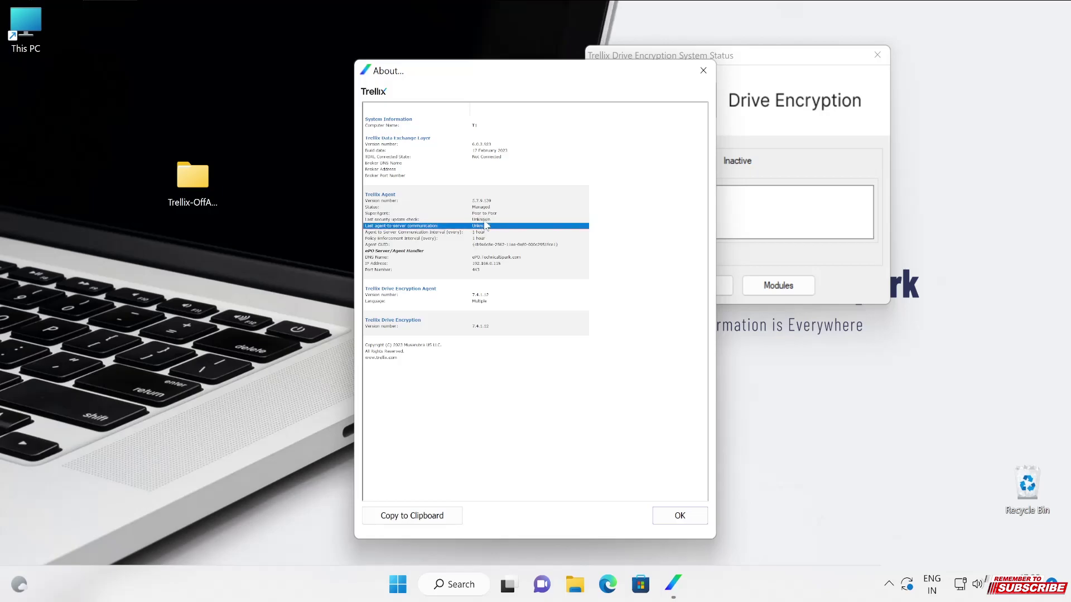
pyautogui.click(698, 515)
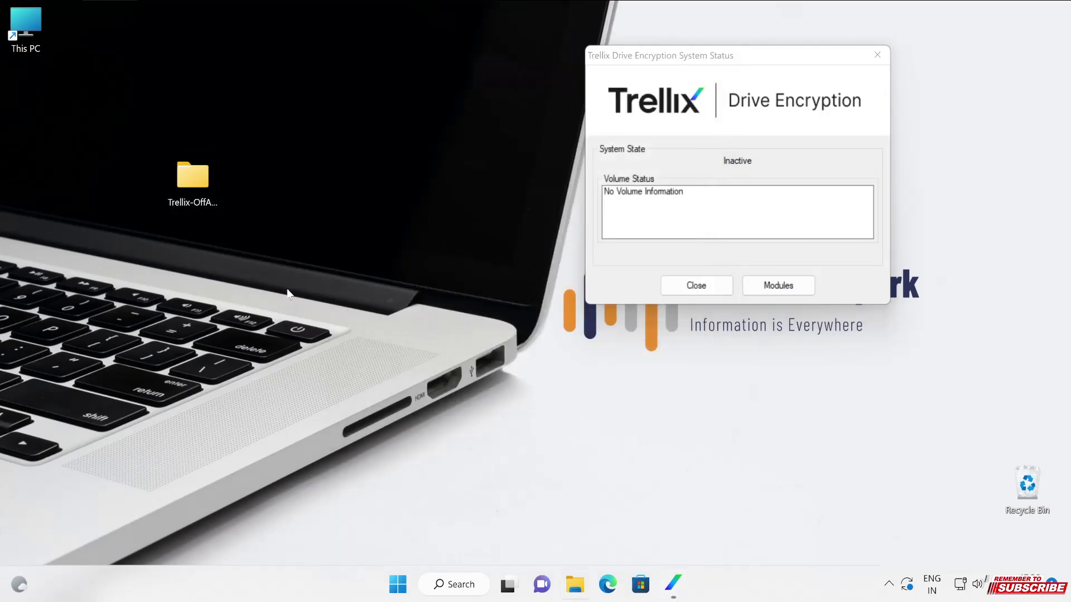
# Step: Run OfflineActivation from the Trellix-OffActivation folder as administrator, authorizing it with the Administrator username and the account password
pyautogui.doubleClick(193, 179)
pyautogui.moveTo(489, 78); pyautogui.dragTo(276, 134)
pyautogui.click(254, 411)
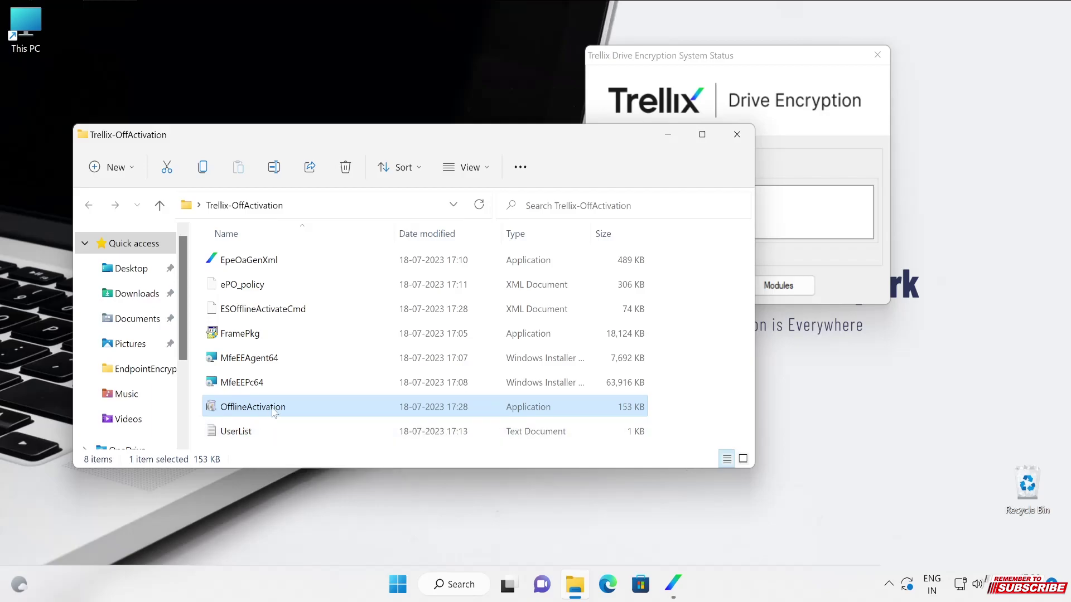
pyautogui.rightClick(270, 411)
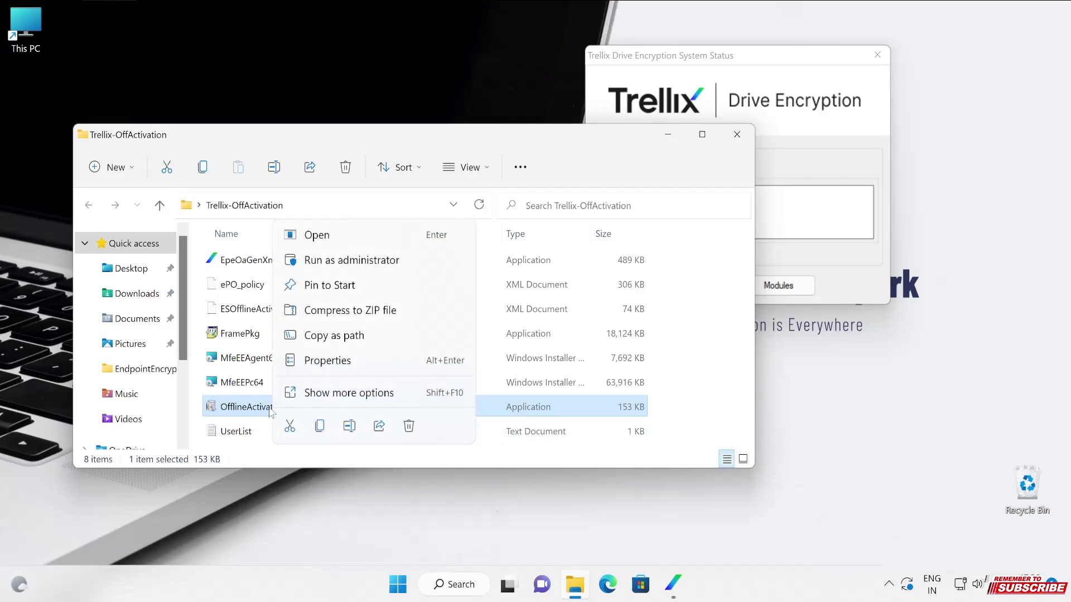
pyautogui.click(364, 261)
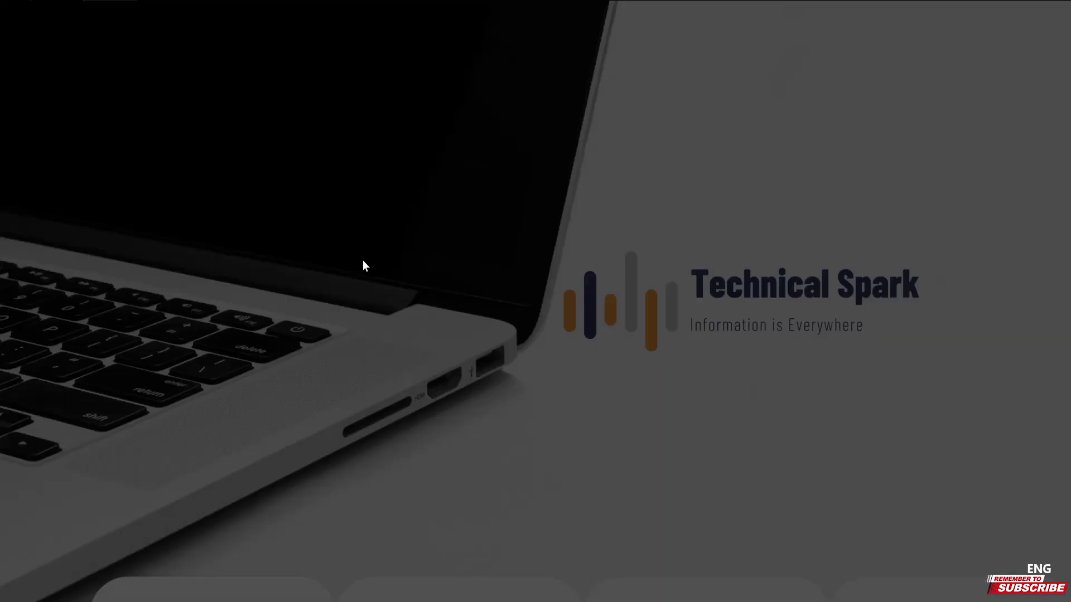
pyautogui.write('Ad')
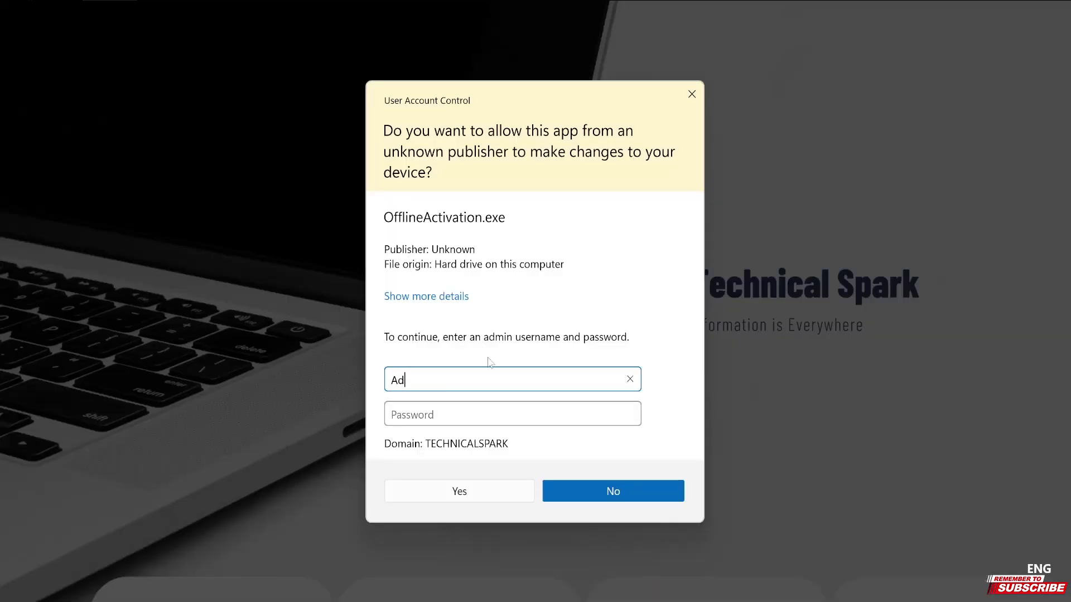
pyautogui.write('ministrator')
pyautogui.press('Tab')
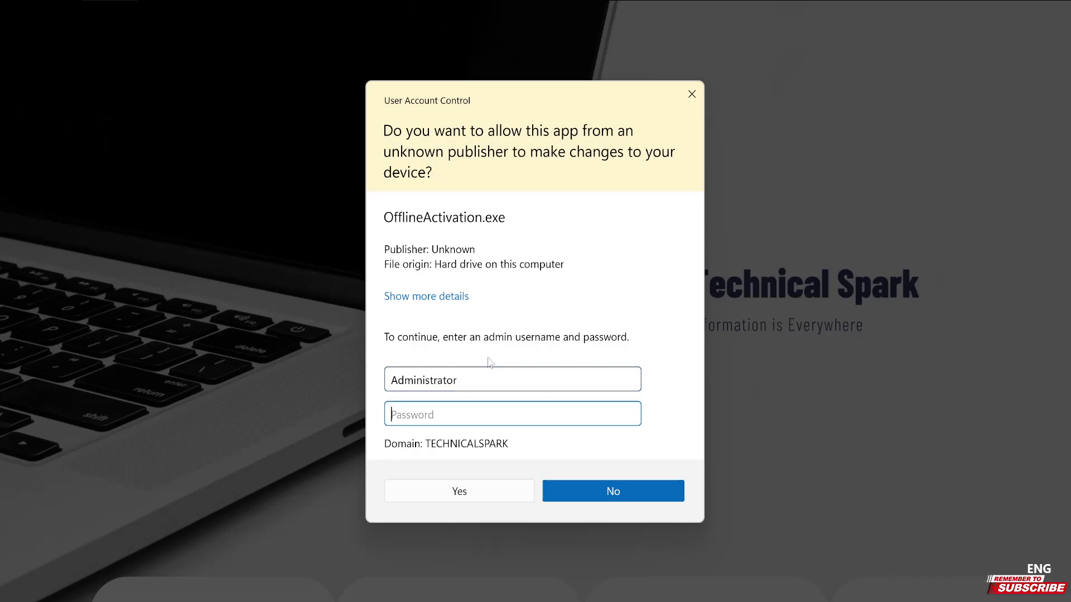
pyautogui.write('•••••••••')
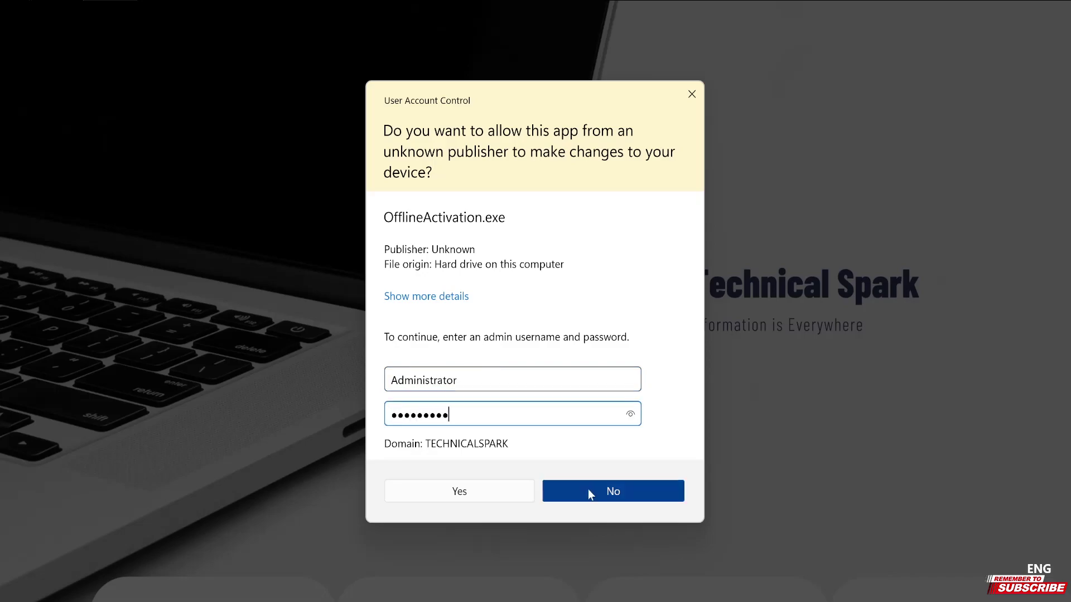
pyautogui.click(462, 492)
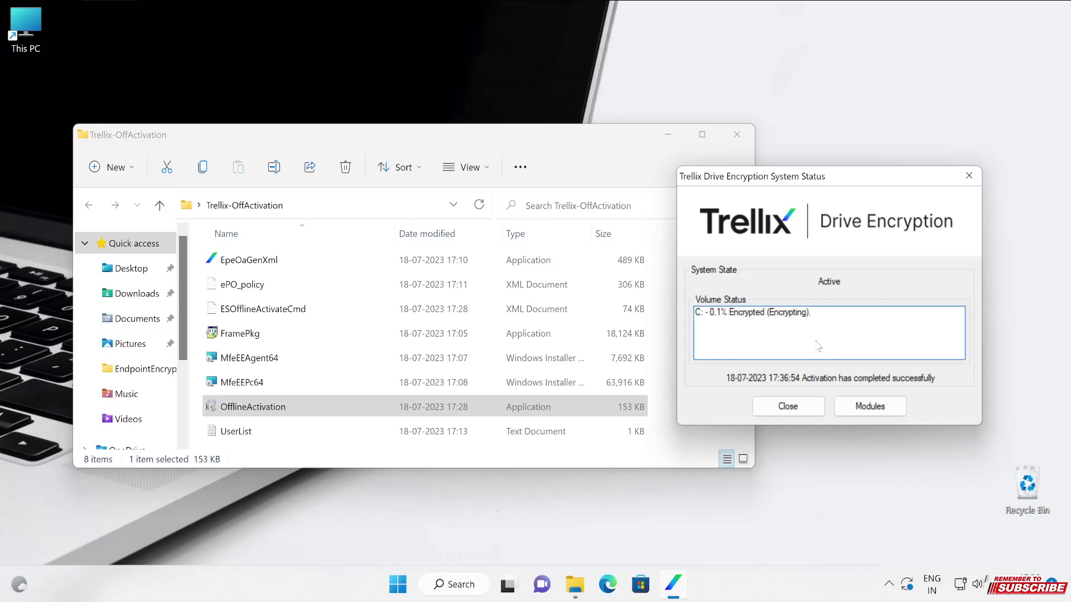
# Step: Check the C: volume's encryption status and close the Trellix-OffActivation folder and the Drive Encryption status window
pyautogui.click(733, 316)
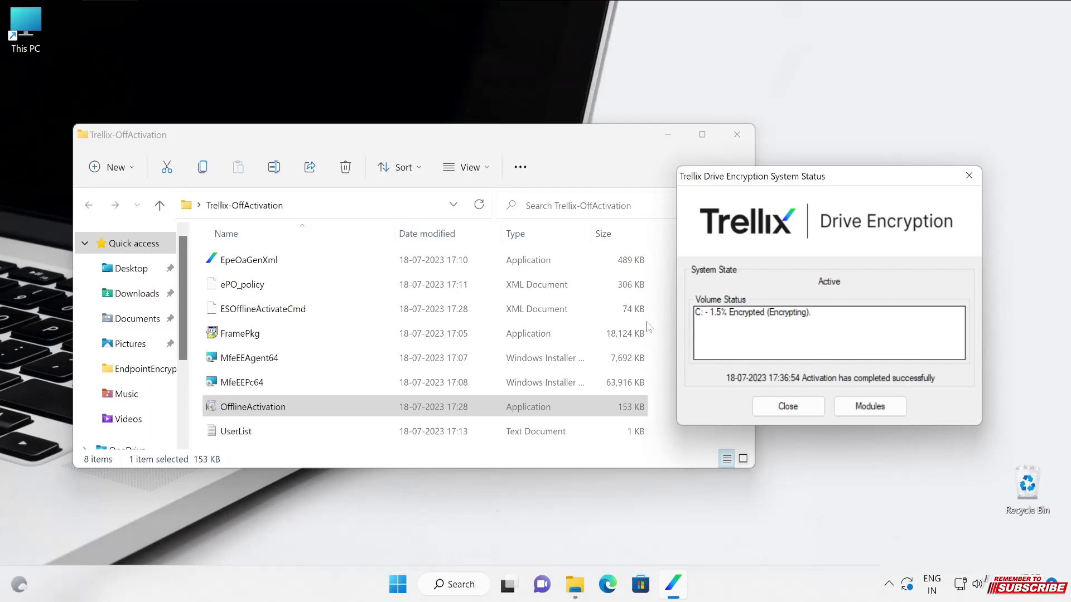
pyautogui.click(538, 138)
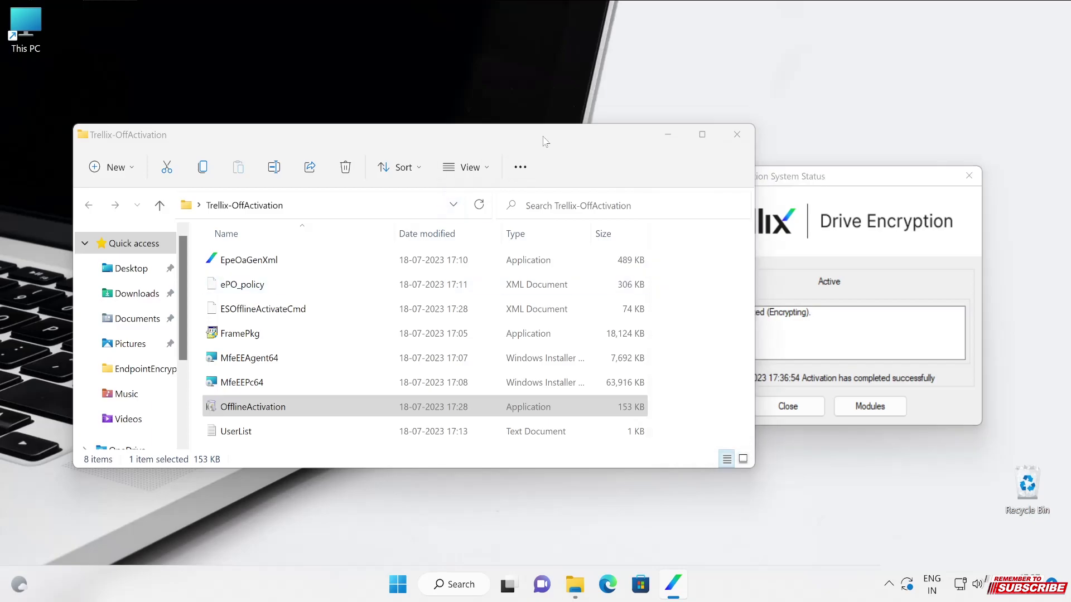
pyautogui.click(745, 141)
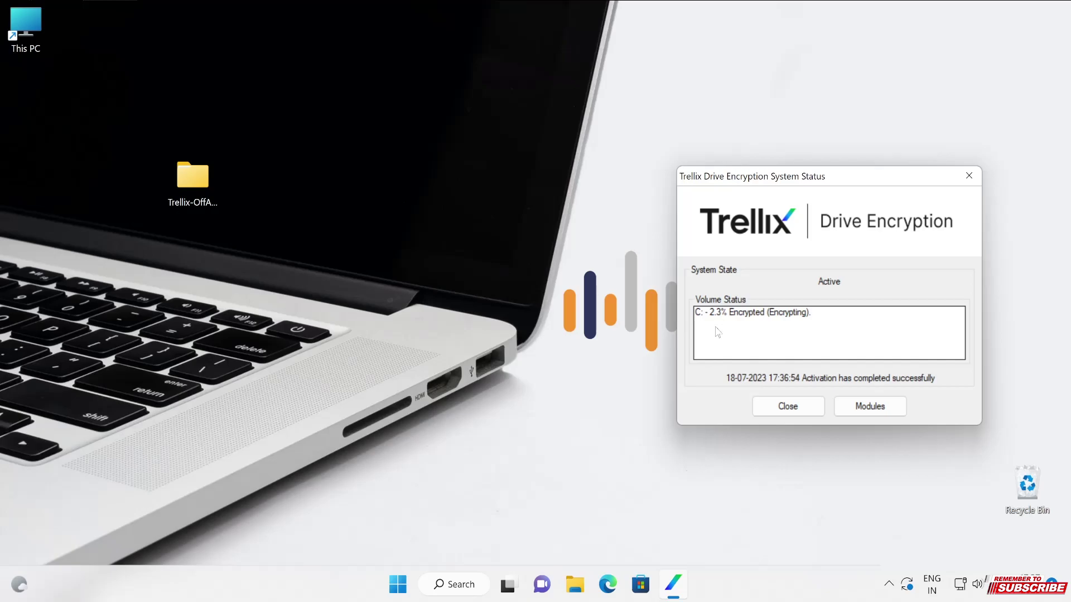
pyautogui.click(788, 406)
# Step: Restart the client machine to reach the Drive Encryption pre-boot logon
pyautogui.click(415, 586)
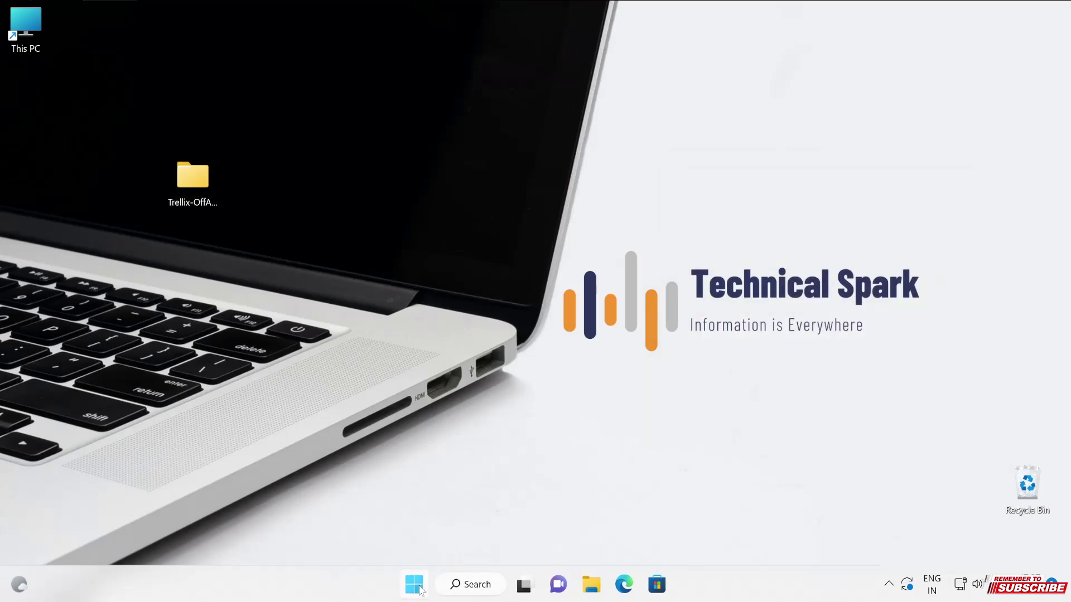
pyautogui.click(721, 529)
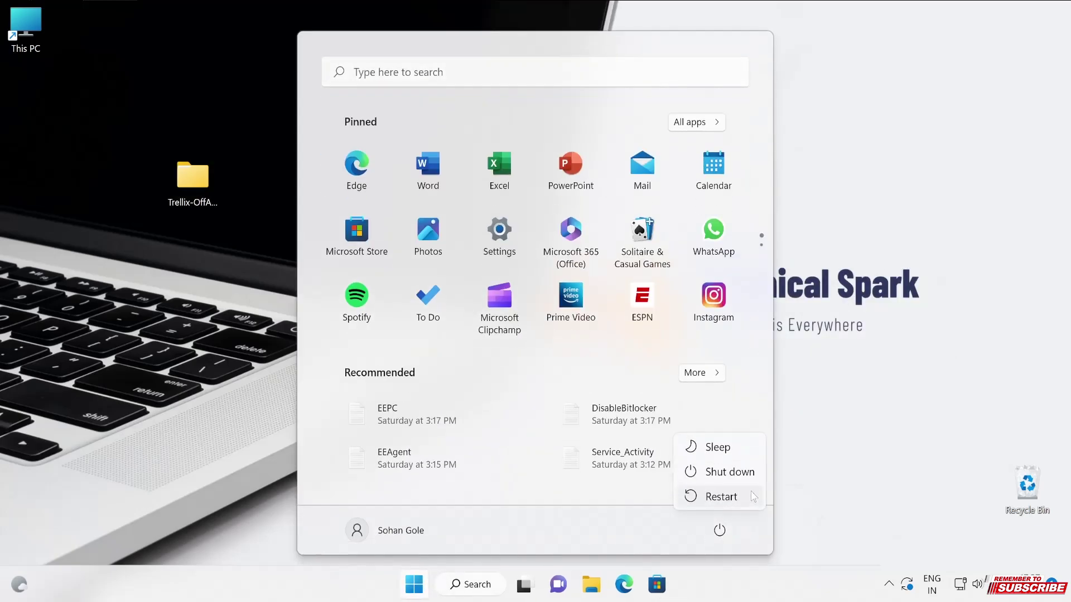
pyautogui.click(752, 495)
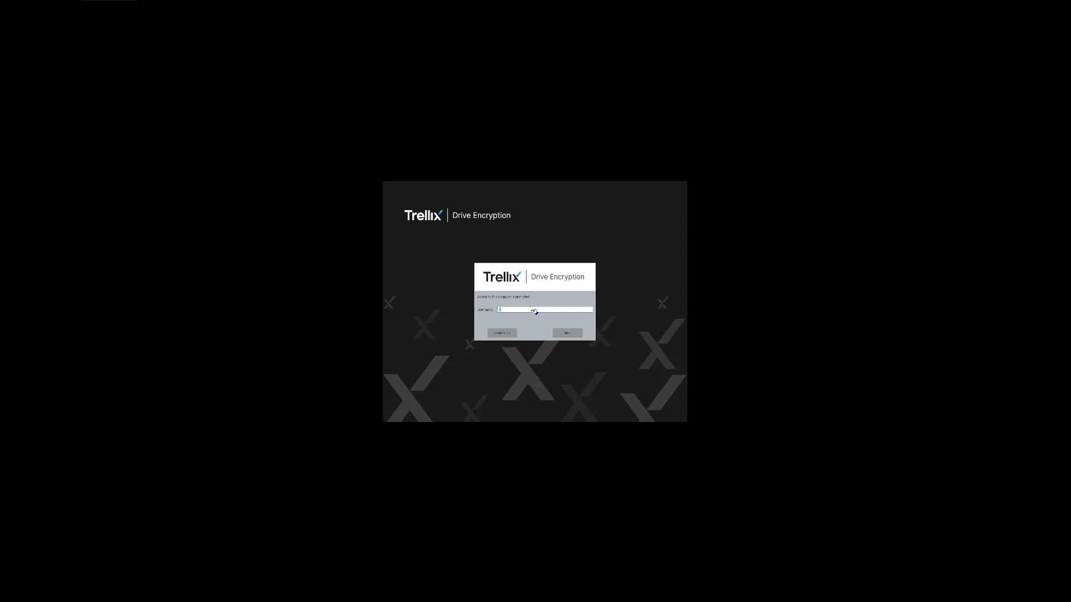
# Step: Log on at pre-boot with the configured username and default password, and set and confirm a new account password
pyautogui.press('Return')
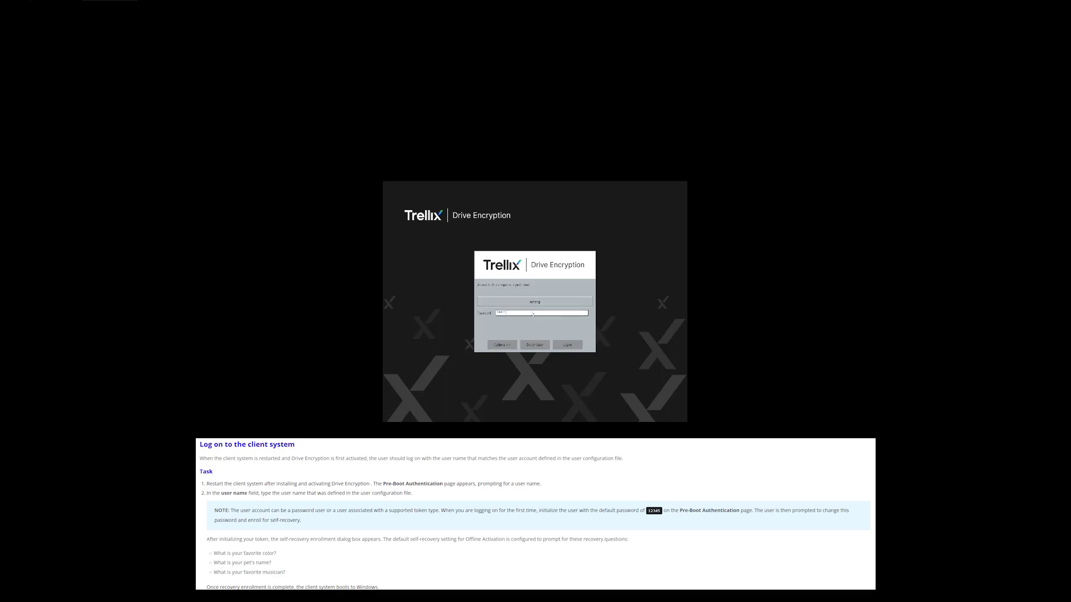
pyautogui.press('Return')
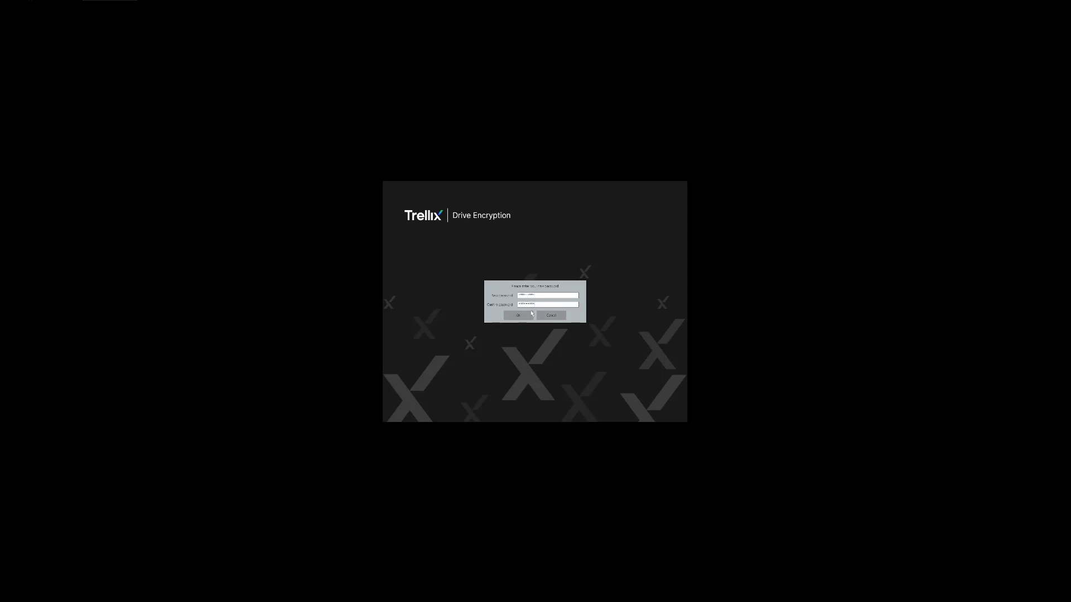
pyautogui.click(530, 316)
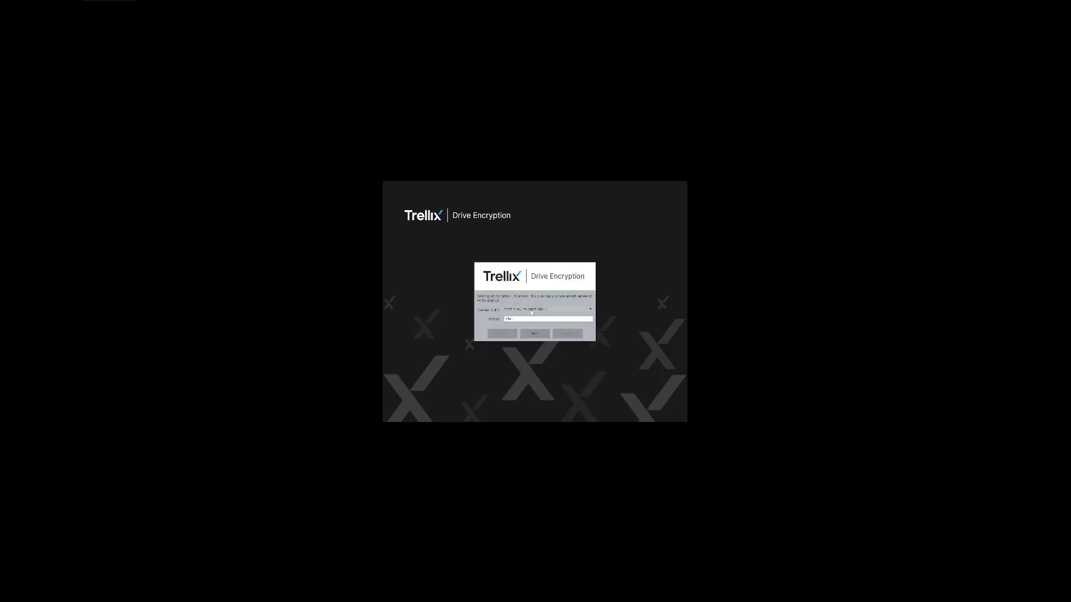
# Step: Select and answer each self-recovery question, and finish the Drive Encryption self-recovery enrollment
pyautogui.press('Return')
pyautogui.click(531, 314)
pyautogui.click(548, 338)
pyautogui.click(527, 321)
pyautogui.click(537, 336)
pyautogui.click(565, 311)
pyautogui.click(588, 311)
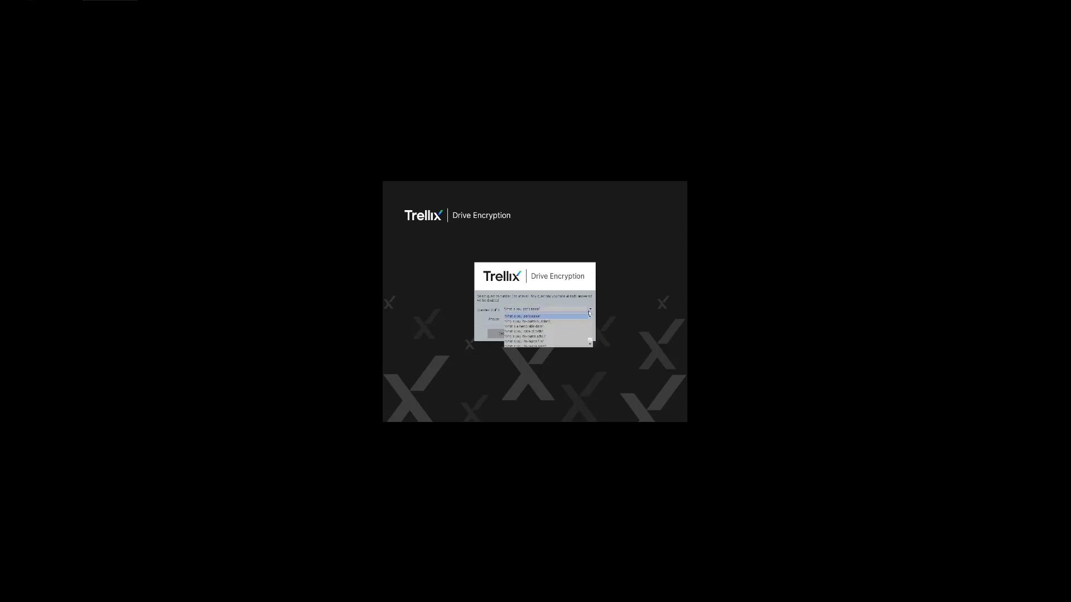
pyautogui.click(546, 341)
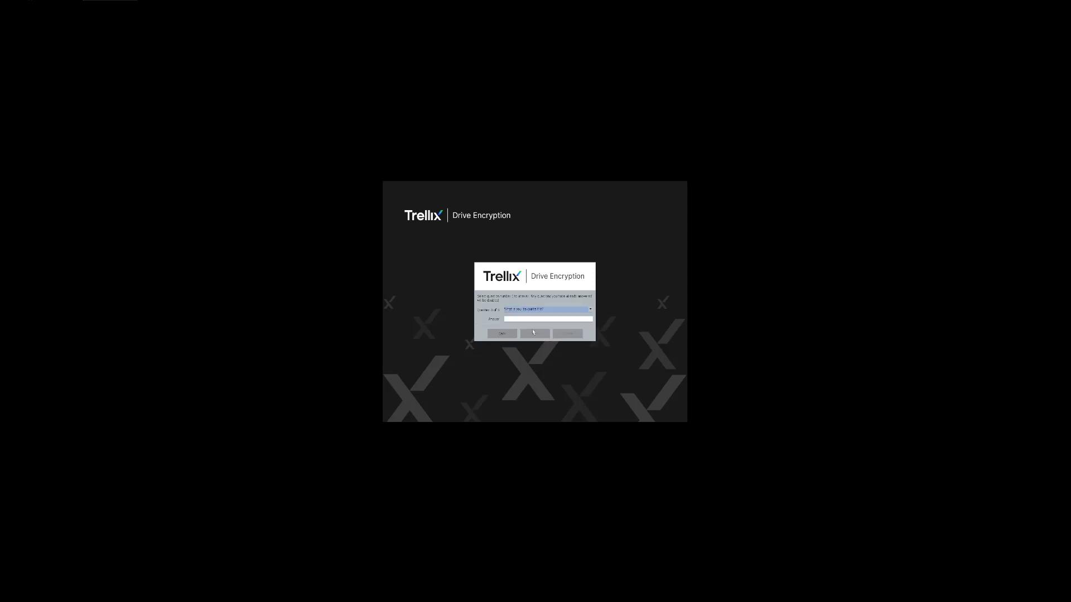
pyautogui.click(529, 320)
pyautogui.press('Return')
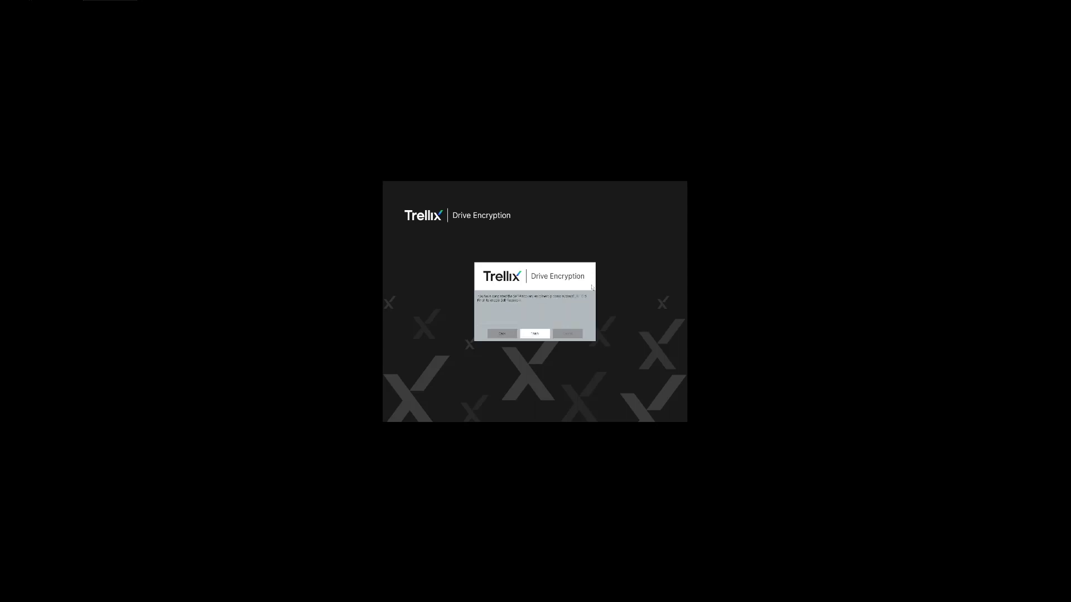
pyautogui.press('Return')
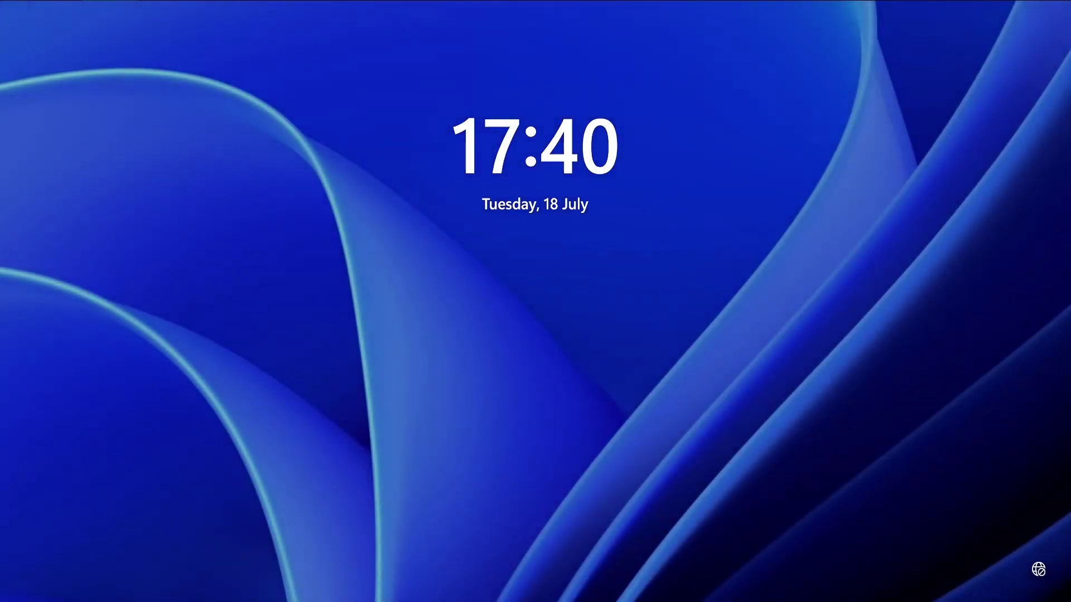
# Step: Dismiss the Windows lock screen and sign in to the client with the account password
pyautogui.moveTo(484, 302); pyautogui.dragTo(439, 159)
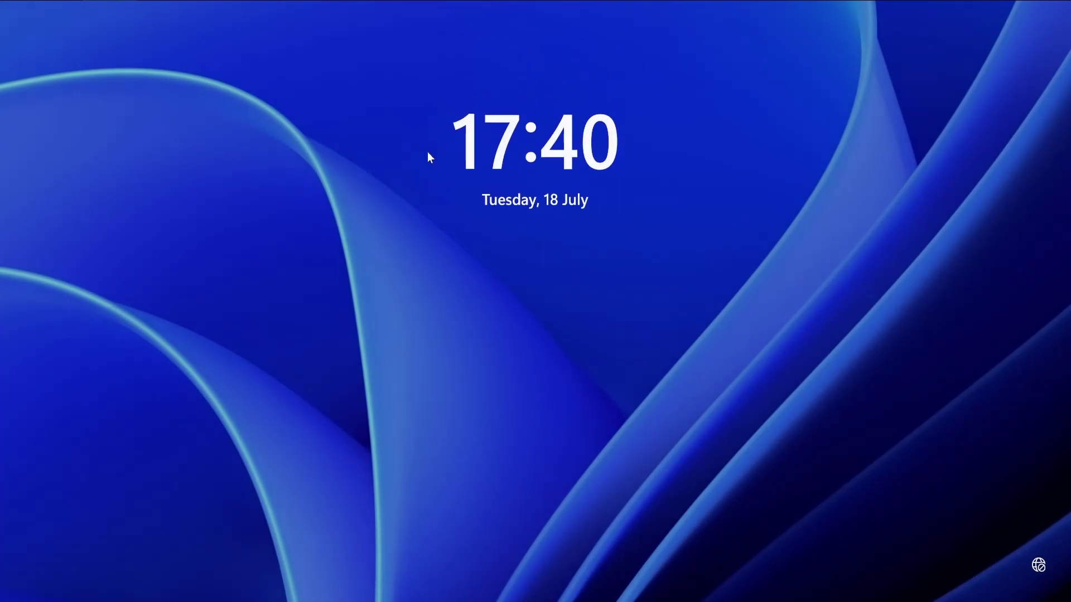
pyautogui.click(429, 156)
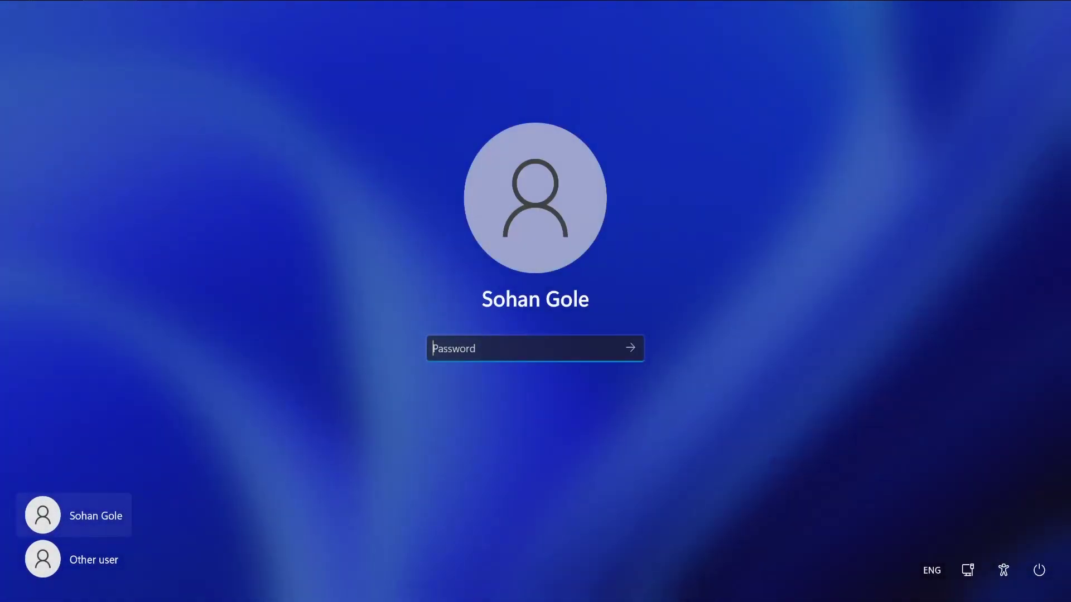
pyautogui.write('•••••••••')
pyautogui.press('Return')
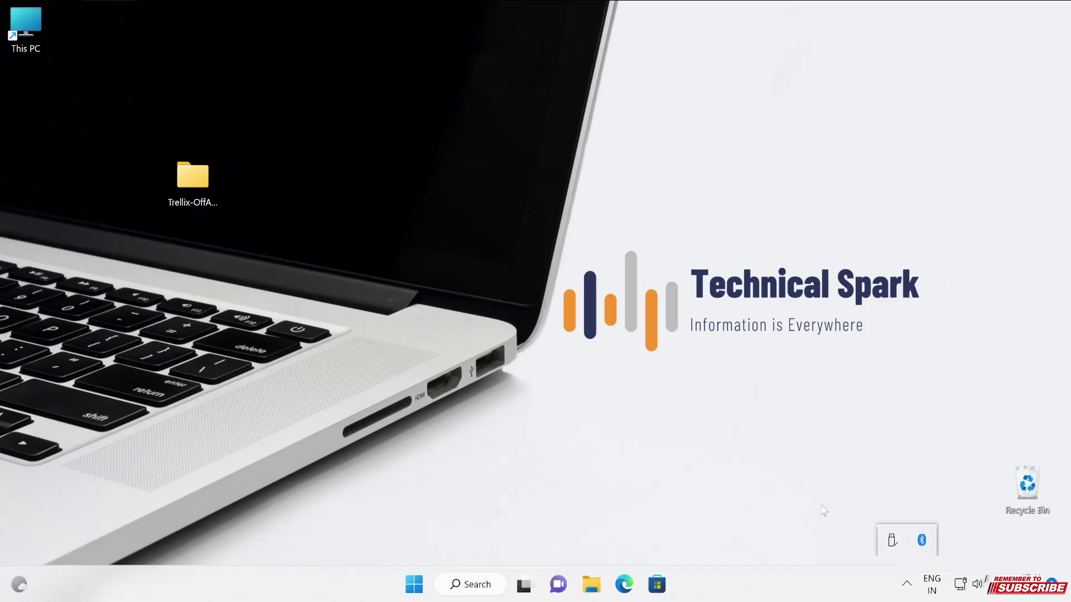
# Step: Open the Trellix Drive Encryption System Status window and check the system state and the C: volume's encryption progress
pyautogui.click(907, 584)
pyautogui.rightClick(936, 511)
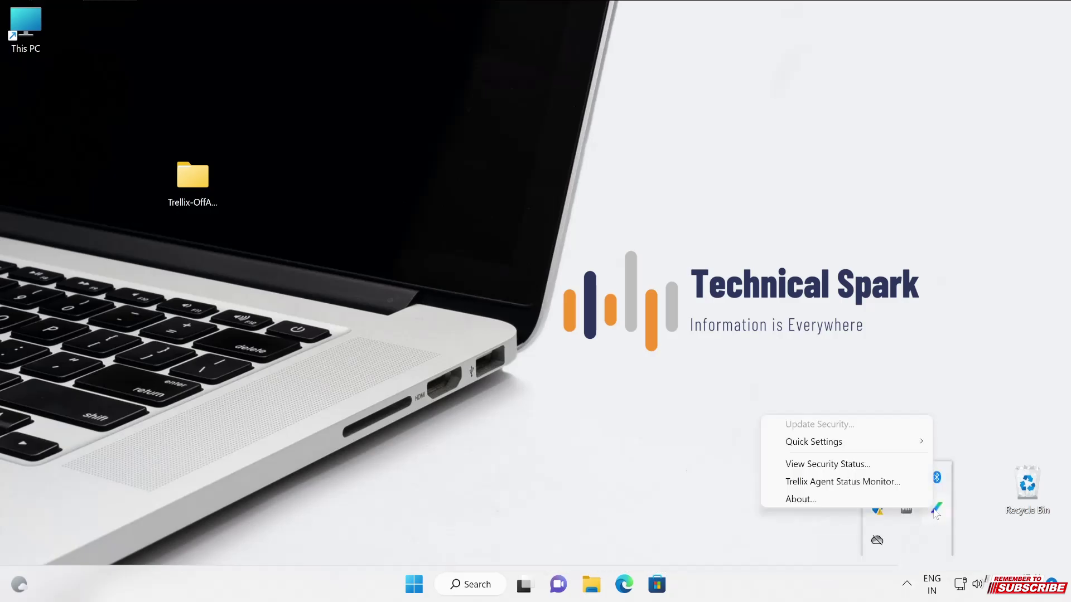
pyautogui.moveTo(830, 446)
pyautogui.click(707, 447)
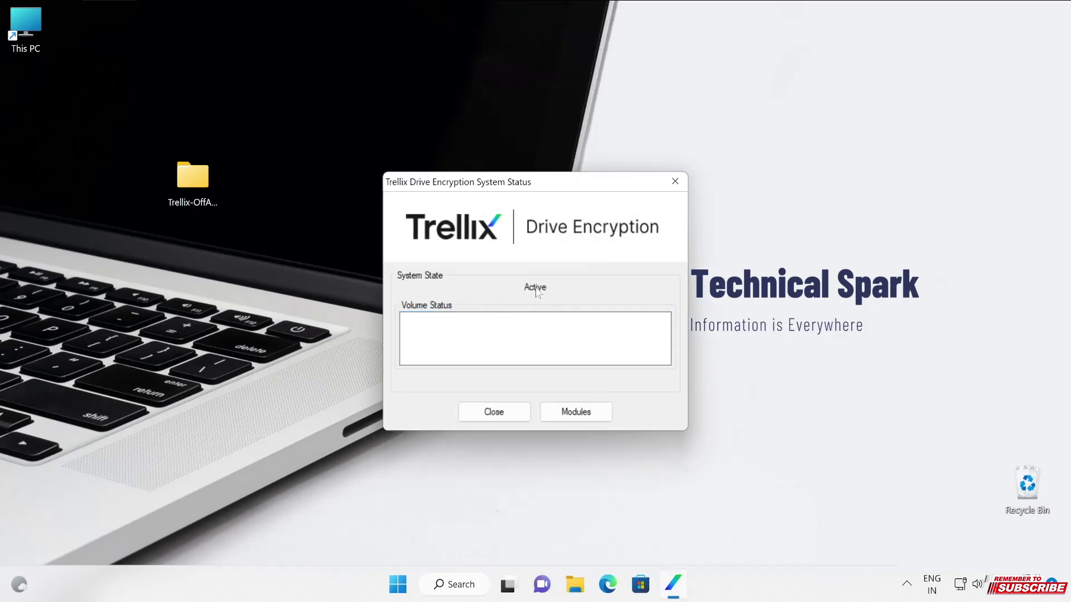
pyautogui.click(465, 320)
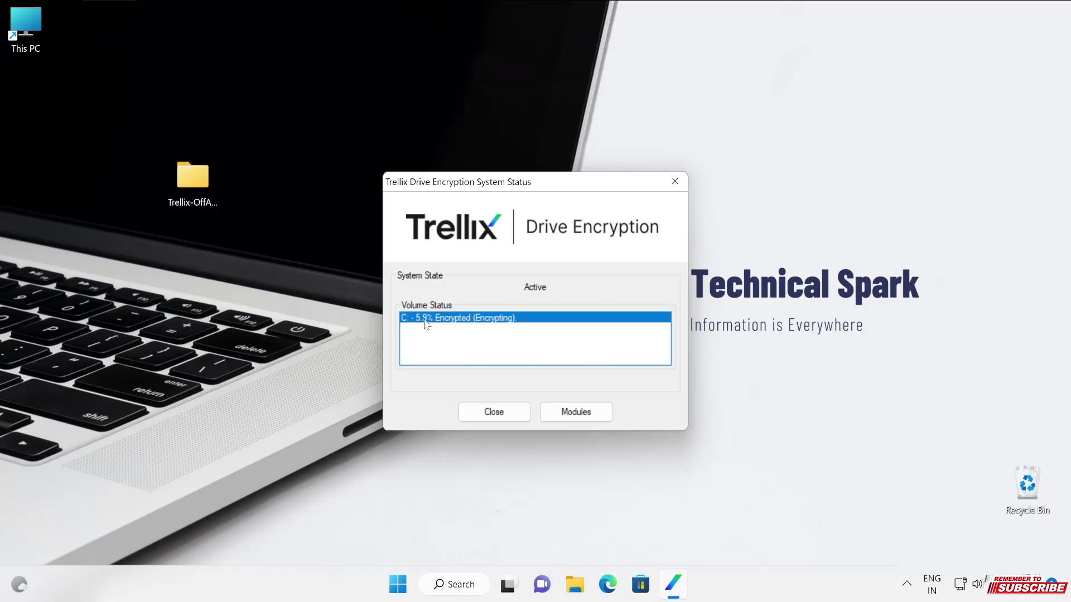
pyautogui.click(445, 321)
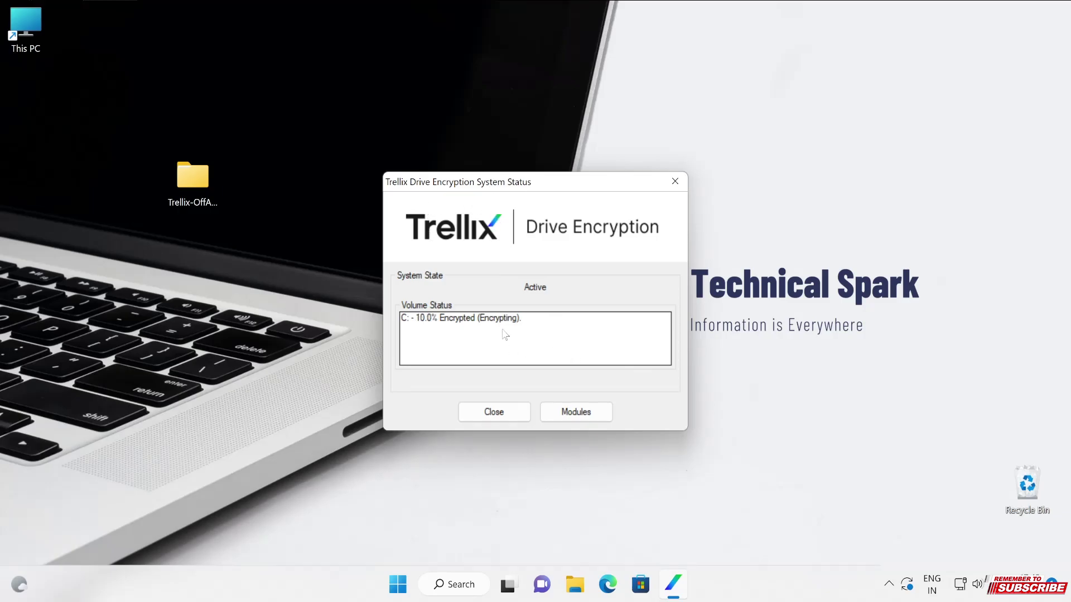
# Step: Open the Trellix About information and check the last security update check and last agent-to-server communication entries
pyautogui.click(889, 584)
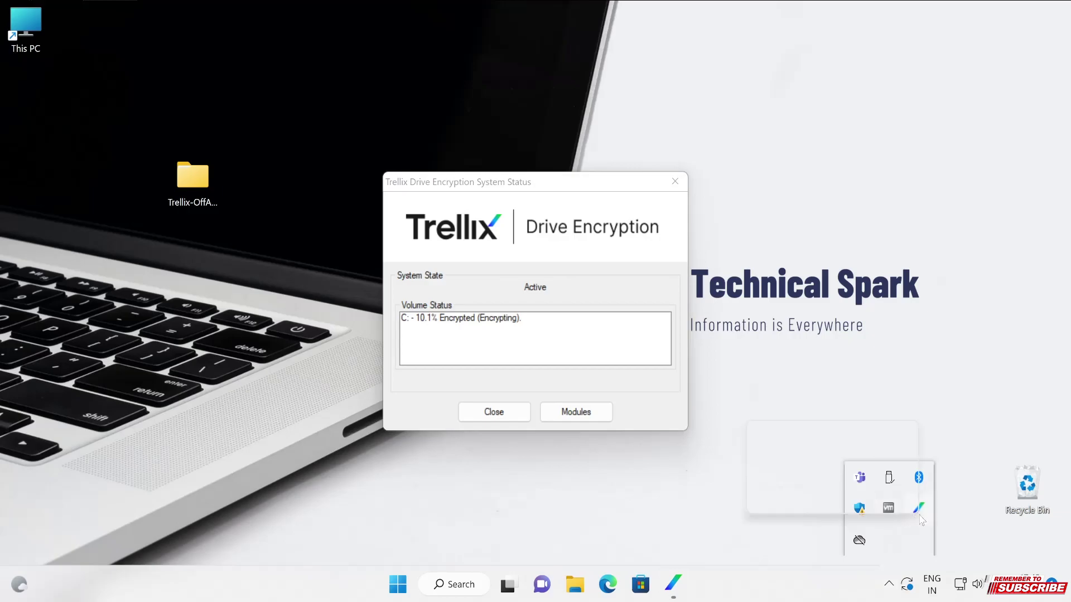
pyautogui.rightClick(919, 508)
pyautogui.click(817, 509)
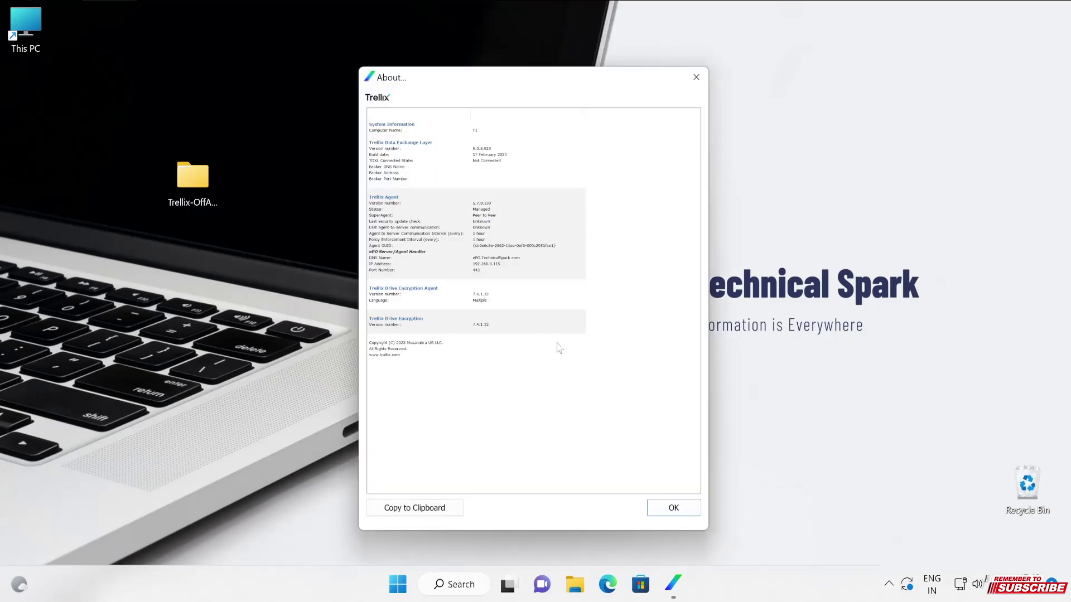
pyautogui.click(474, 221)
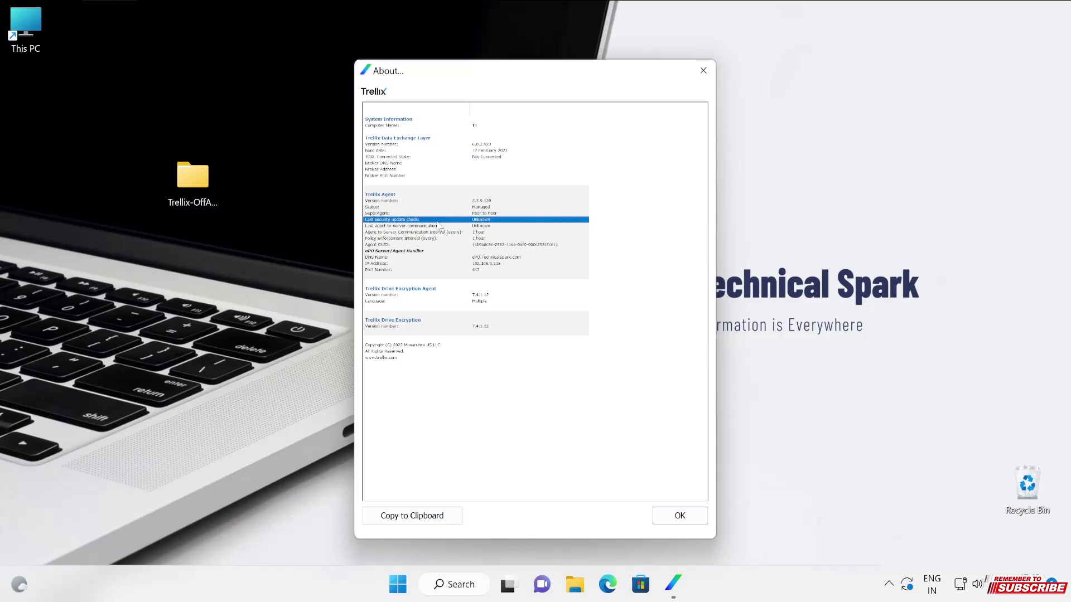
pyautogui.click(448, 226)
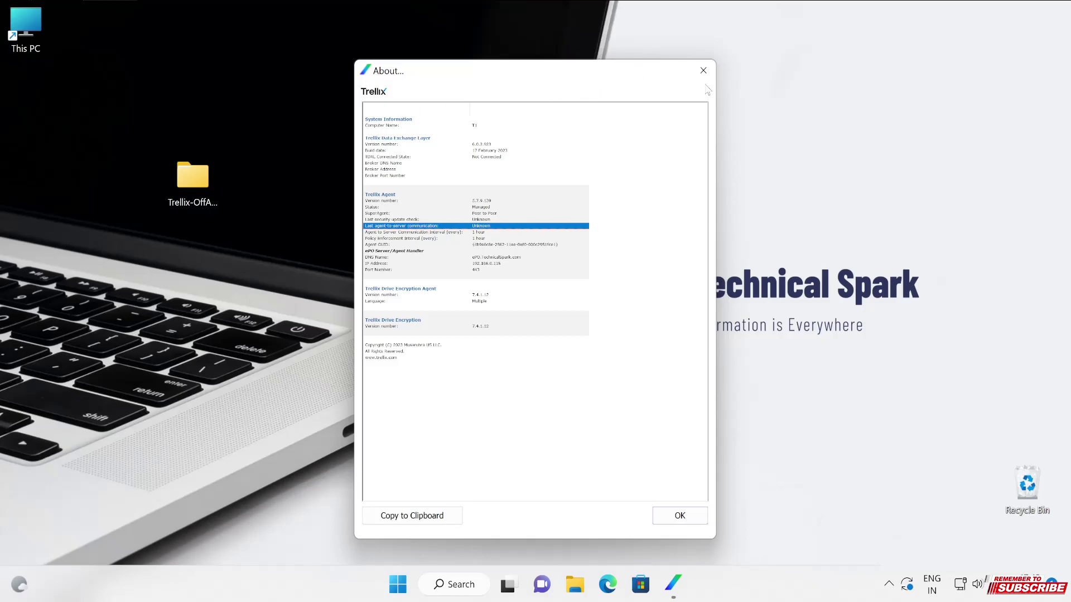
# Step: Place the About and Drive Encryption System Status windows side by side and check the ePO server's DNS name
pyautogui.moveTo(591, 77); pyautogui.dragTo(792, 72)
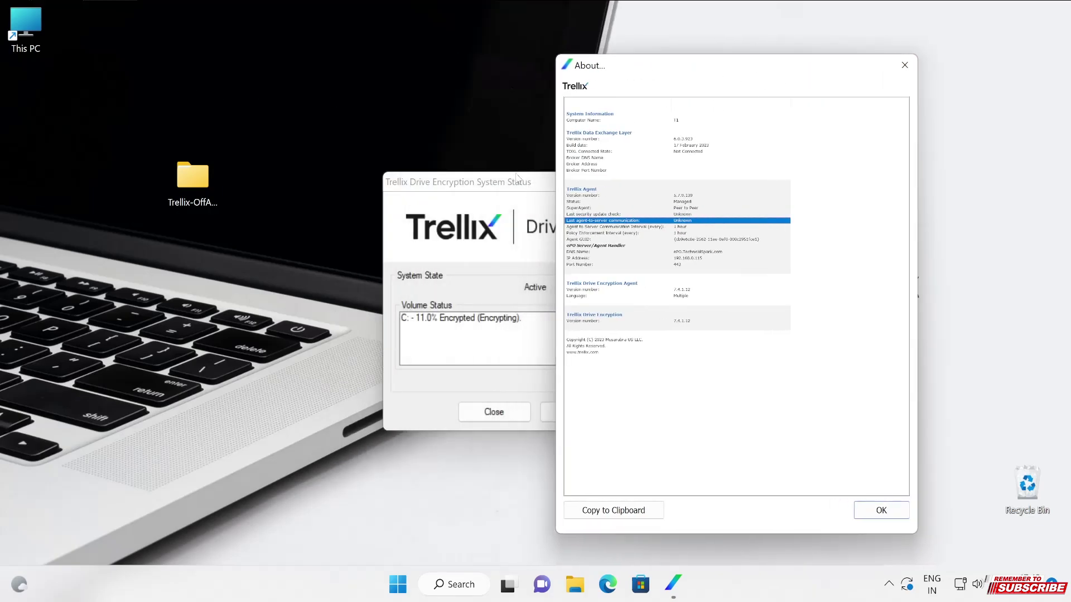
pyautogui.moveTo(516, 177); pyautogui.dragTo(348, 195)
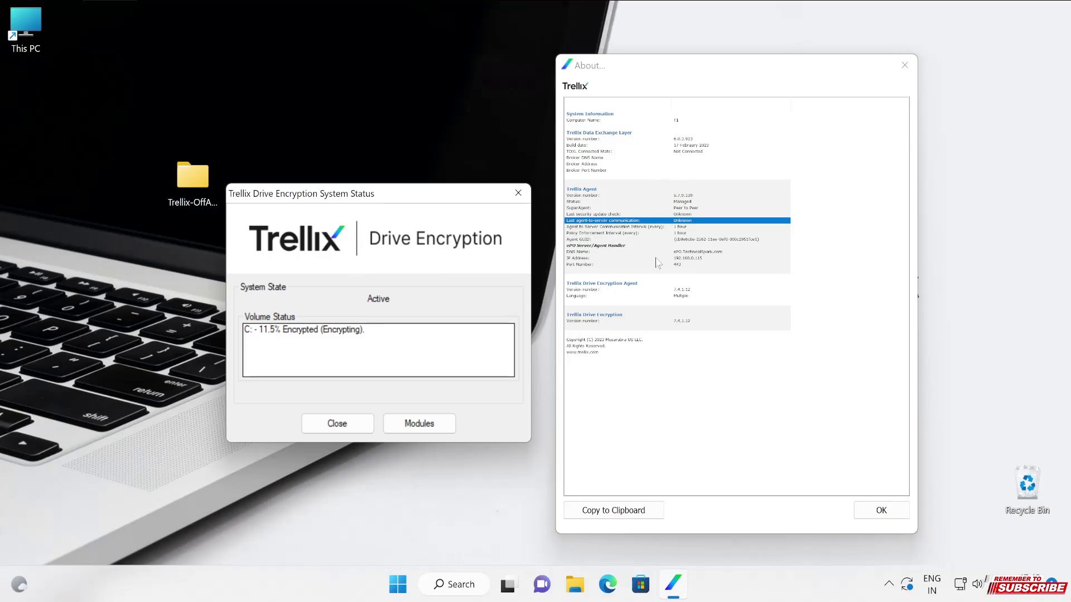
pyautogui.click(672, 253)
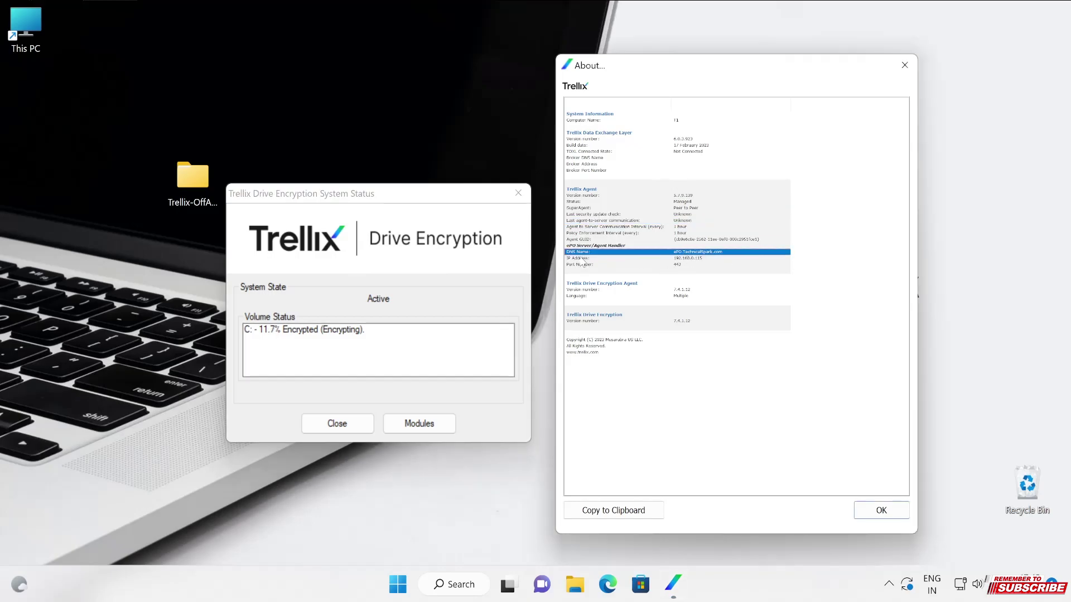
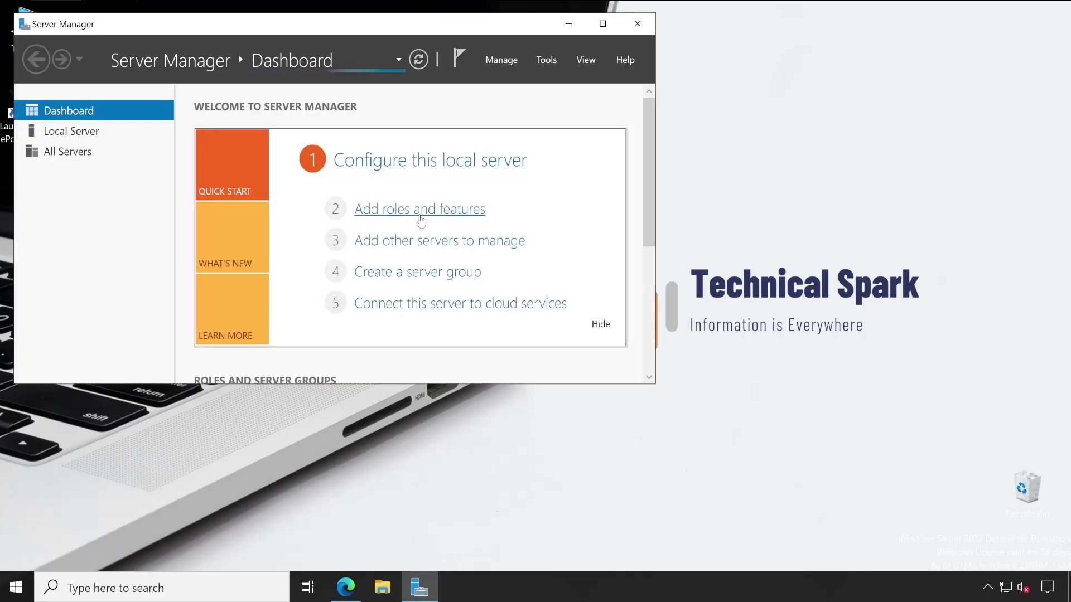
# Step: Switch to the ePO server's browser and sign in to Trellix ePolicy Orchestrator with the prefilled Admin credentials
pyautogui.moveTo(452, 23); pyautogui.dragTo(597, 72)
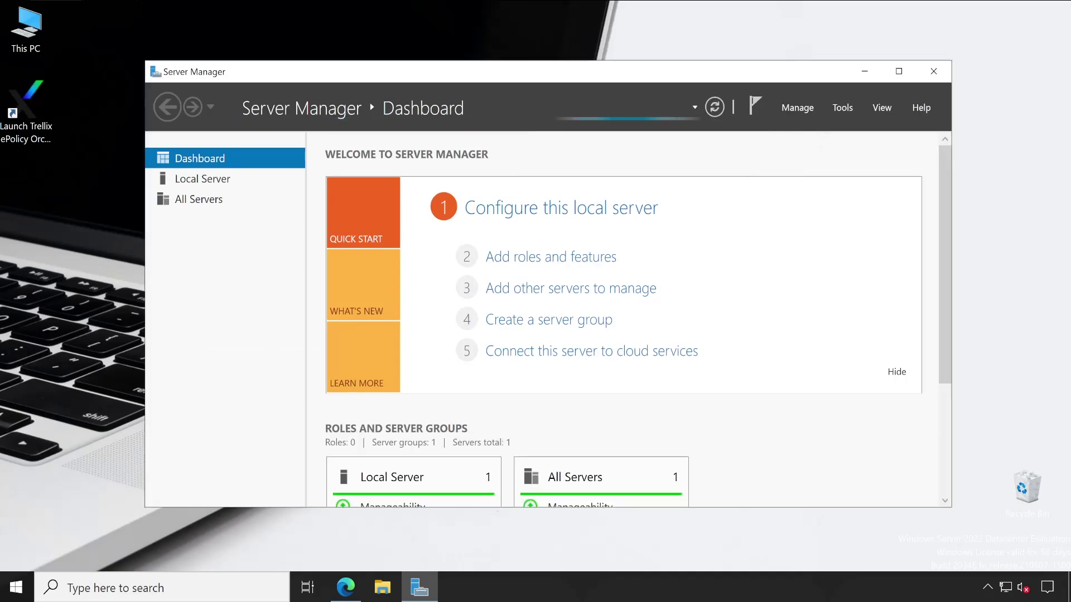
pyautogui.click(351, 600)
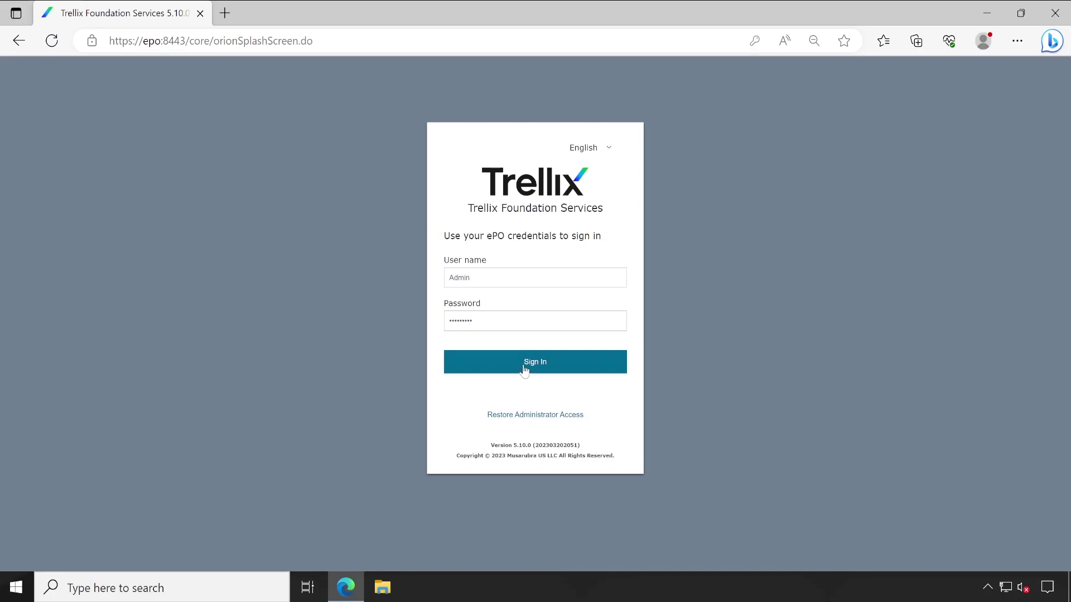
pyautogui.click(527, 365)
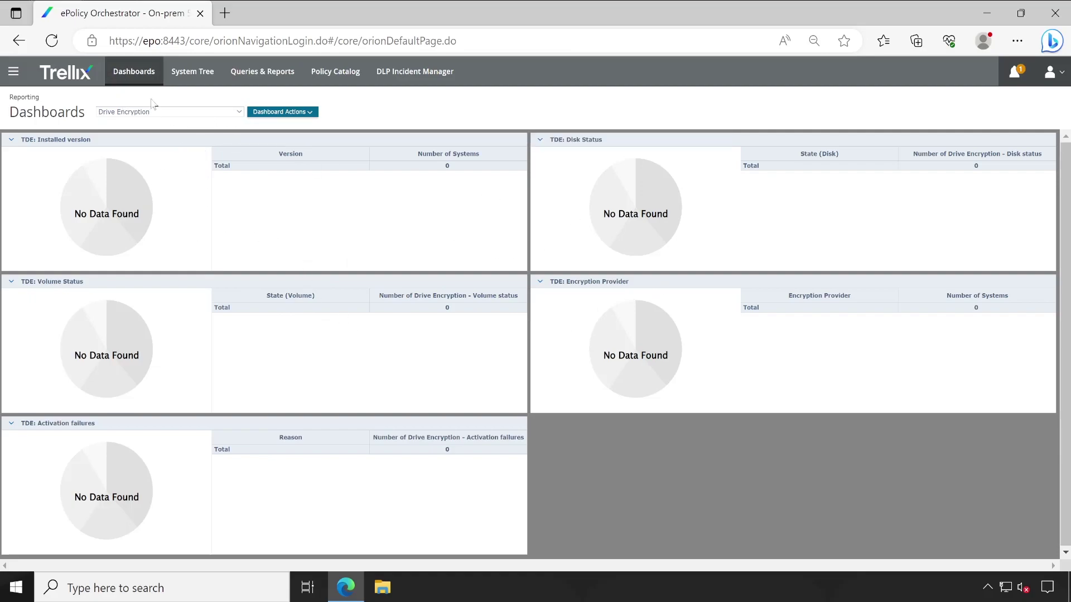
# Step: Open the System Tree and change the preset filter for My Organization to look for managed systems
pyautogui.click(189, 80)
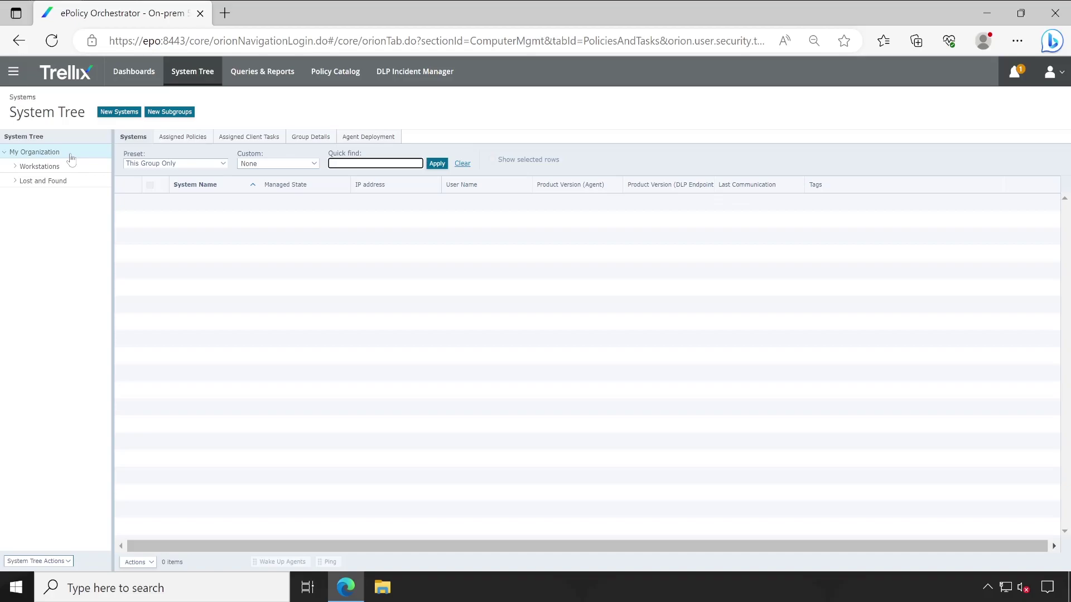
pyautogui.click(132, 164)
pyautogui.click(163, 185)
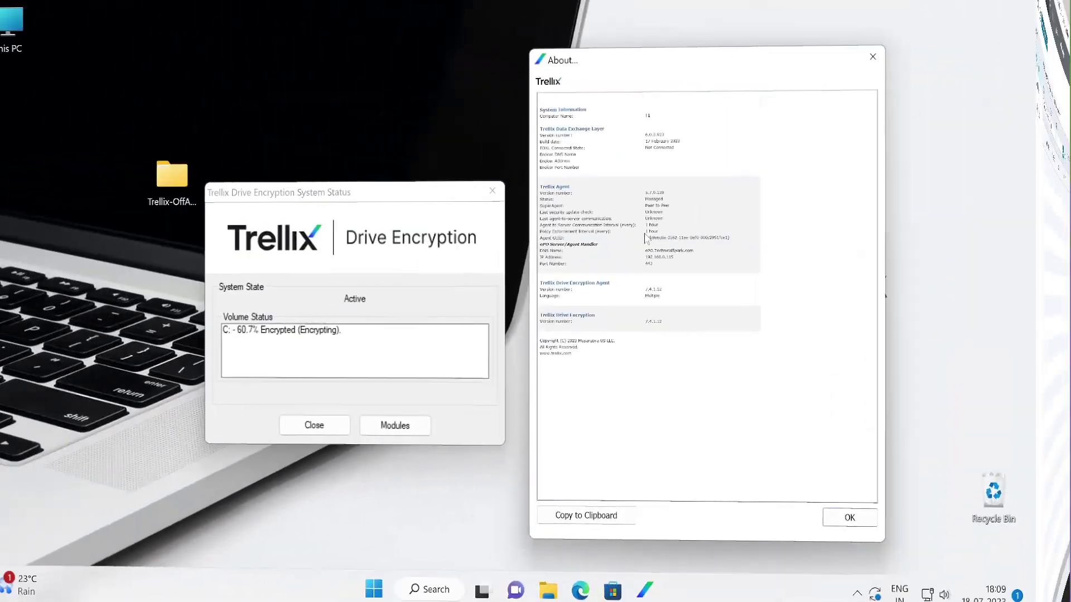
# Step: Switch to the client, move the System Status and About windows apart, and check the C: volume's encryption progress
pyautogui.moveTo(422, 202); pyautogui.dragTo(410, 53)
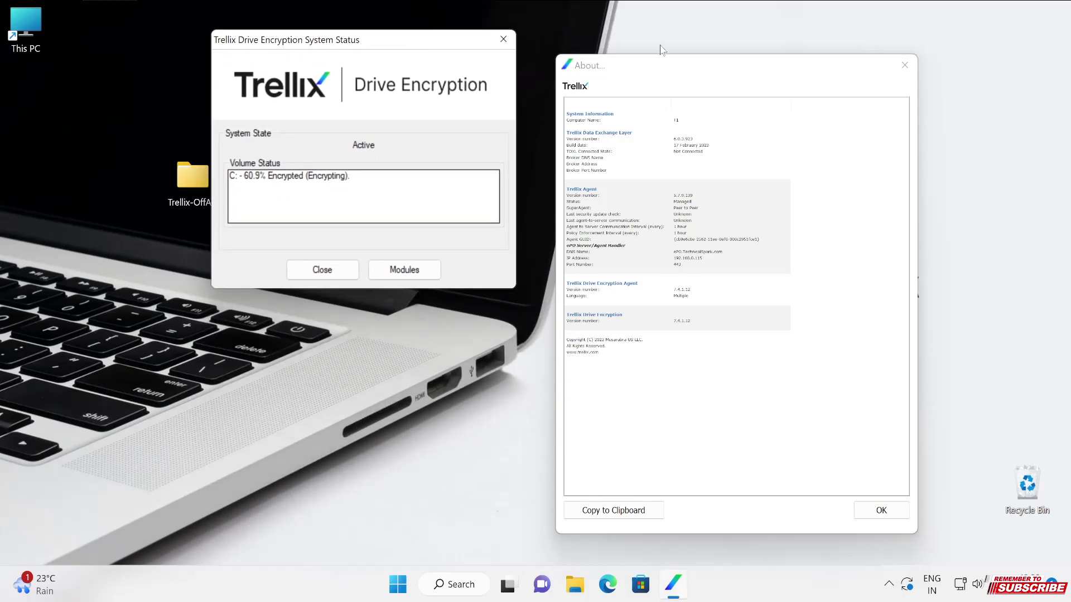
pyautogui.moveTo(664, 72); pyautogui.dragTo(732, 42)
pyautogui.click(330, 178)
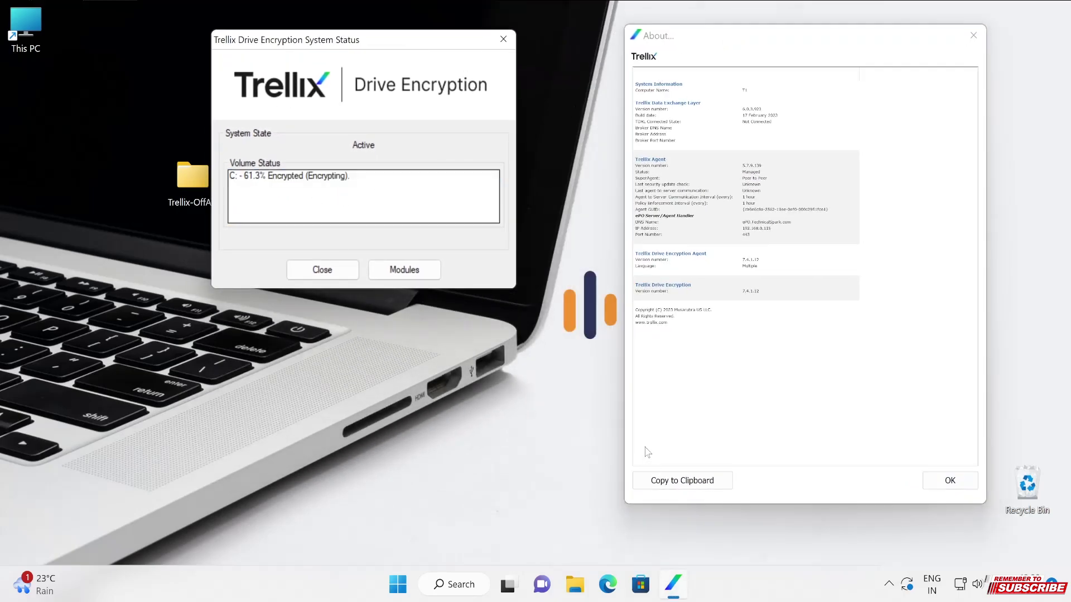
# Step: Open the Trellix Agent Status Monitor and examine the error entry about communication with the ePO server
pyautogui.click(889, 586)
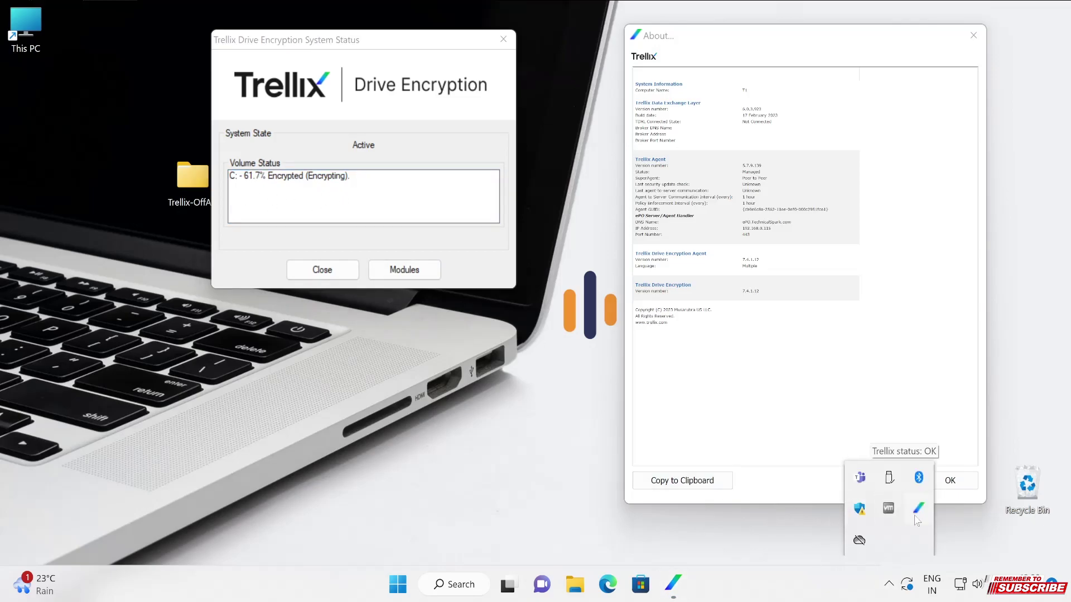
pyautogui.rightClick(919, 508)
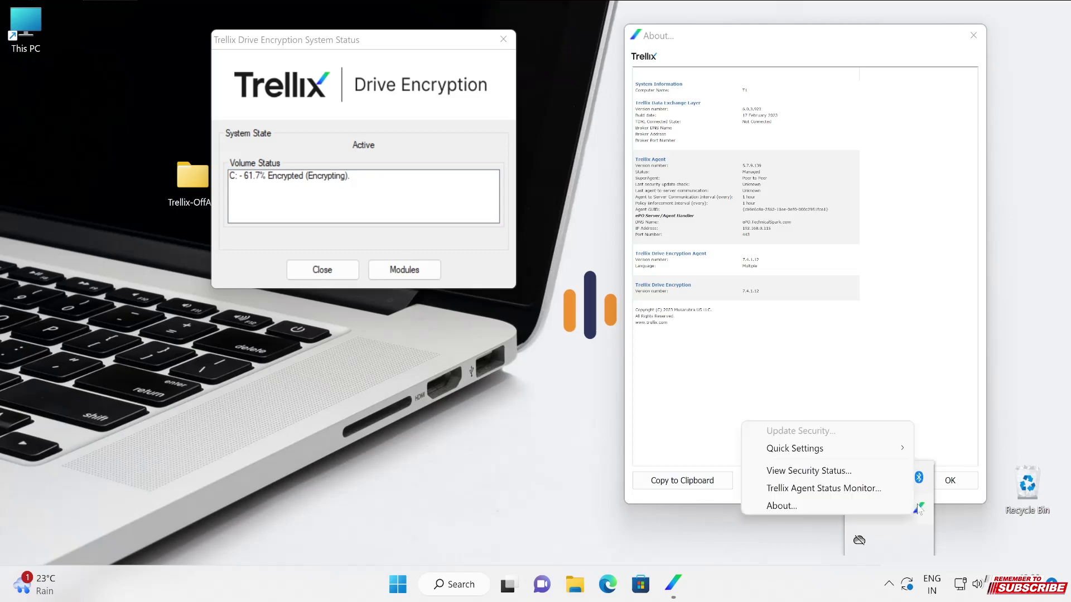
pyautogui.click(860, 488)
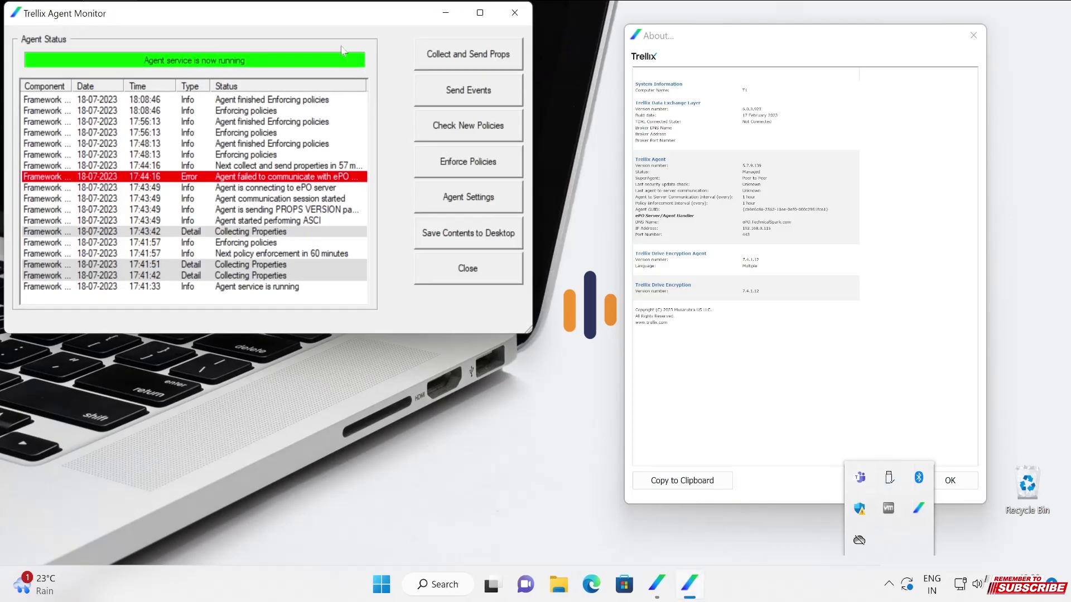
pyautogui.moveTo(321, 23); pyautogui.dragTo(319, 162)
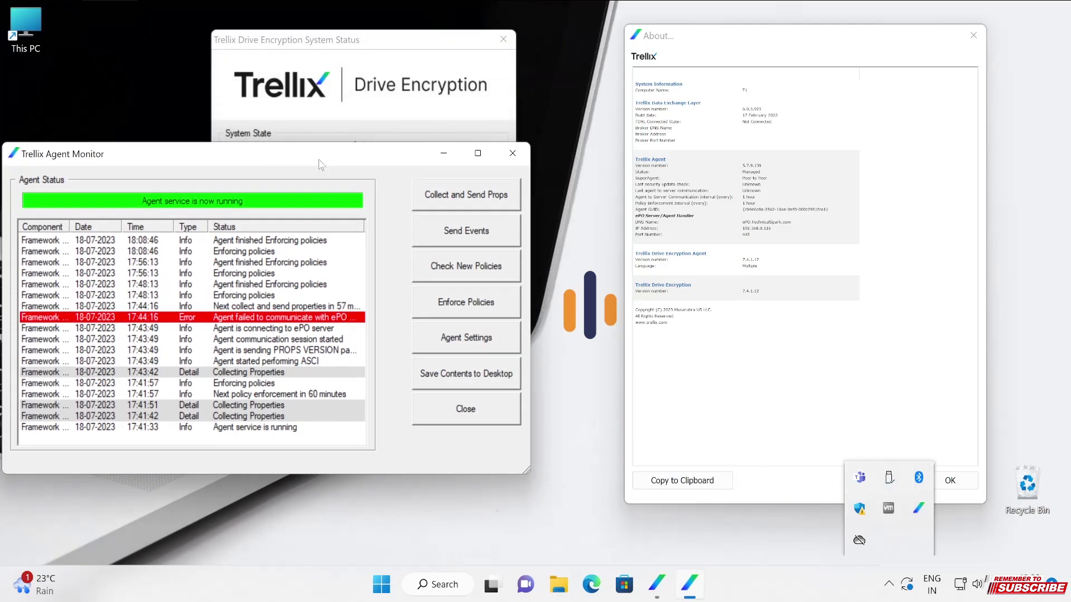
pyautogui.click(285, 318)
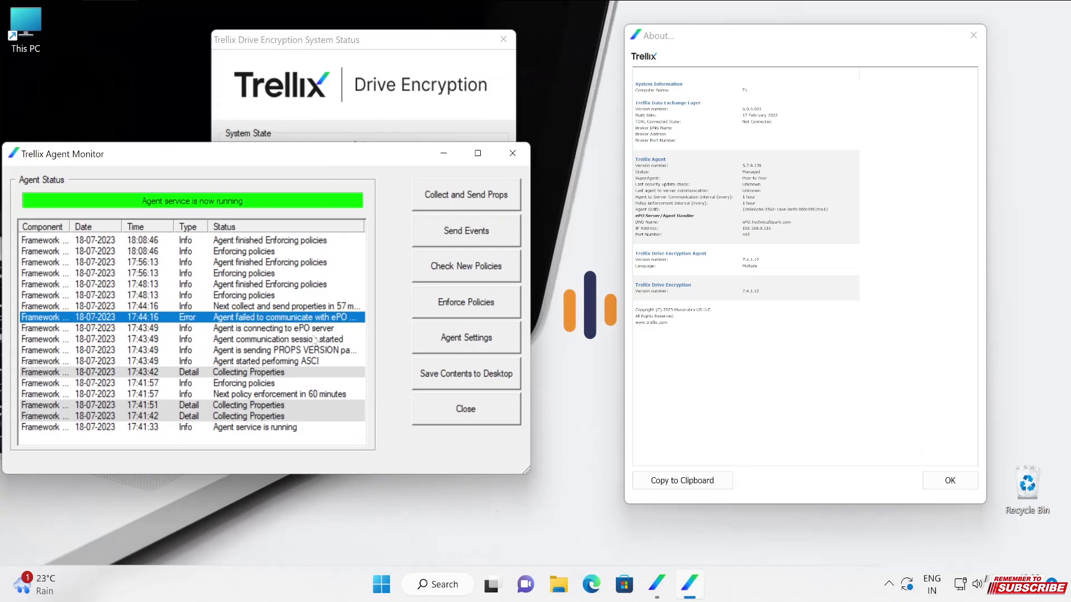
# Step: Collect and send the agent's properties, send its events, and check for new policies from the ePO server
pyautogui.click(451, 207)
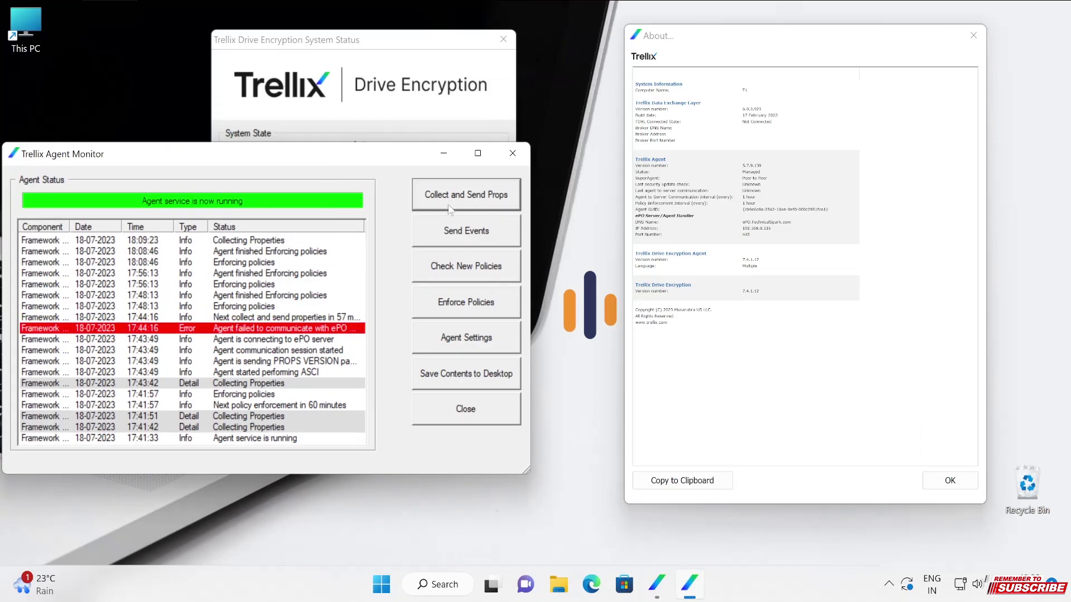
pyautogui.click(458, 233)
pyautogui.click(460, 271)
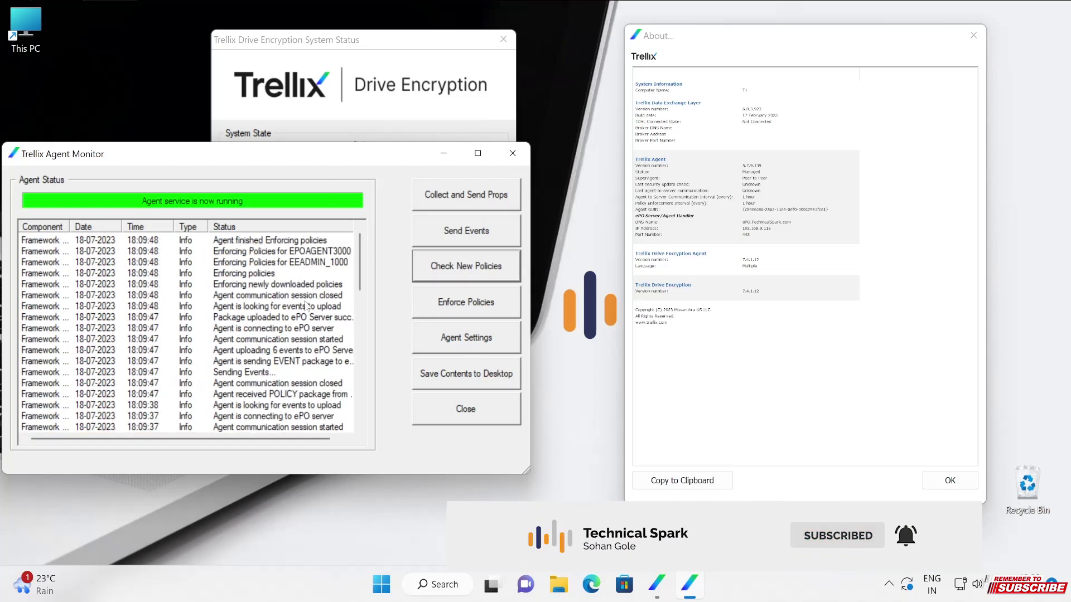
# Step: Maximize the Agent Monitor and examine the log entries for package uploads, policy enforcement and ePO server connections
pyautogui.click(478, 154)
pyautogui.click(547, 315)
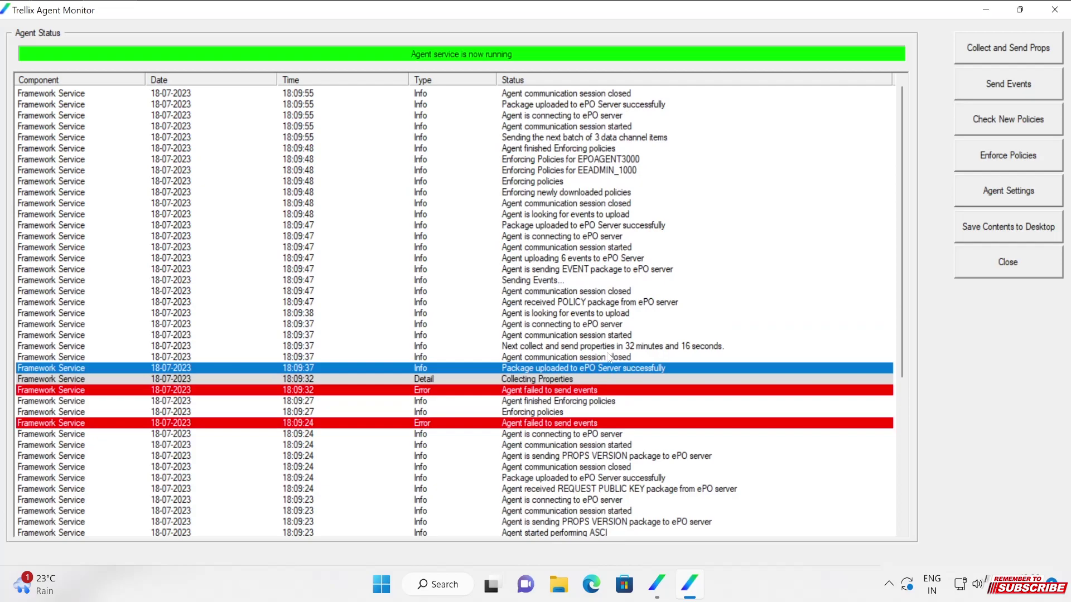
pyautogui.click(546, 192)
pyautogui.click(540, 150)
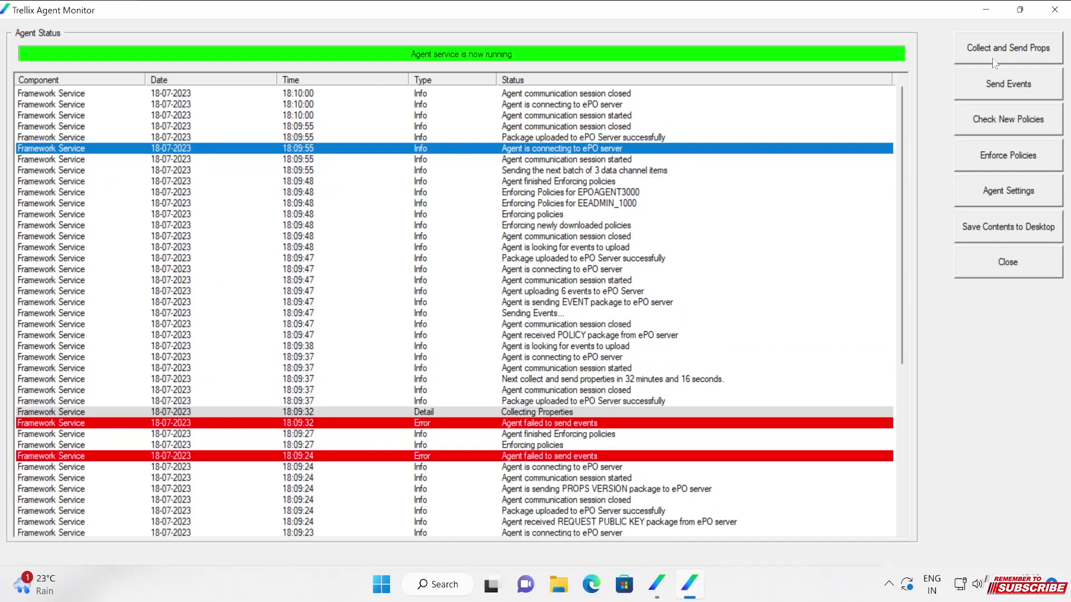
# Step: Collect and send the agent's properties and events, check and enforce policies, and restore the Agent Monitor window to reach System Status
pyautogui.click(995, 53)
pyautogui.click(998, 86)
pyautogui.click(998, 121)
pyautogui.click(997, 162)
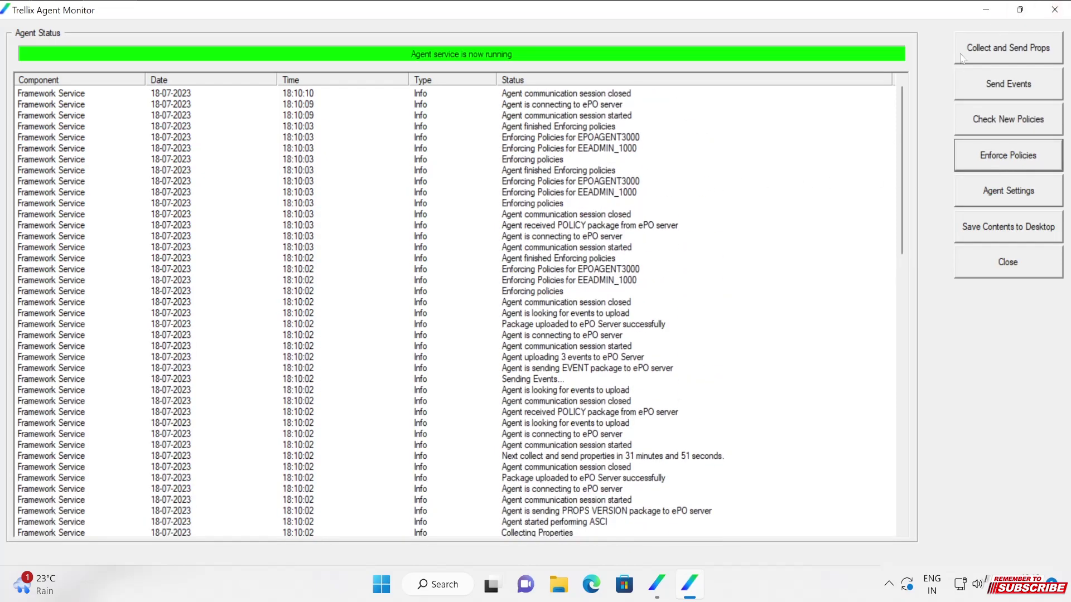
pyautogui.click(1019, 10)
pyautogui.click(440, 53)
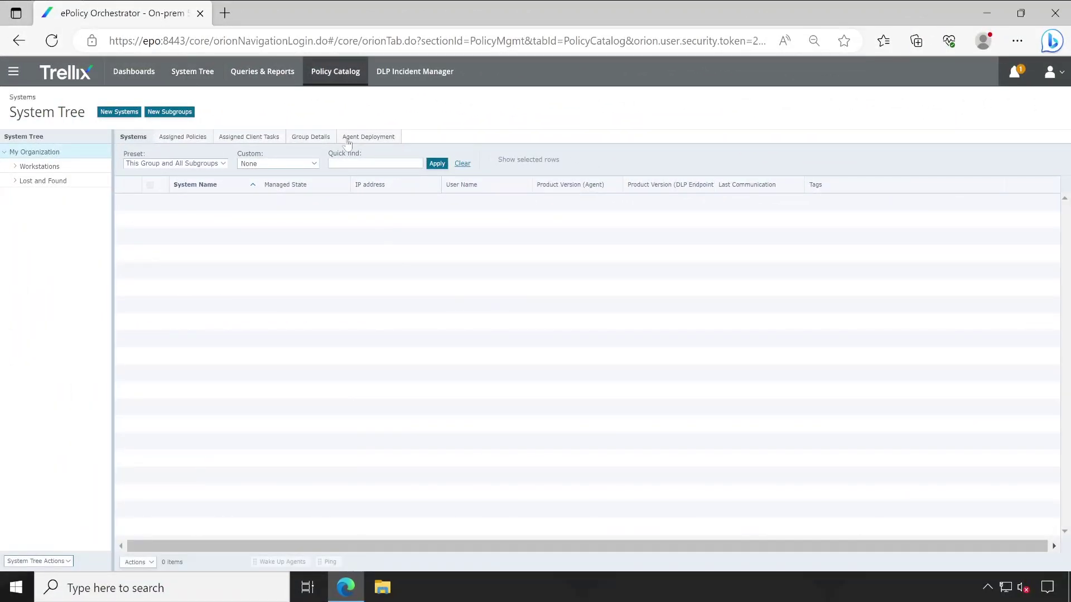
# Step: In the ePO console's Policy Catalog, examine the General and Encryption settings of Drive Encryption 7.4.1's My Default product policy, and cancel
pyautogui.click(333, 79)
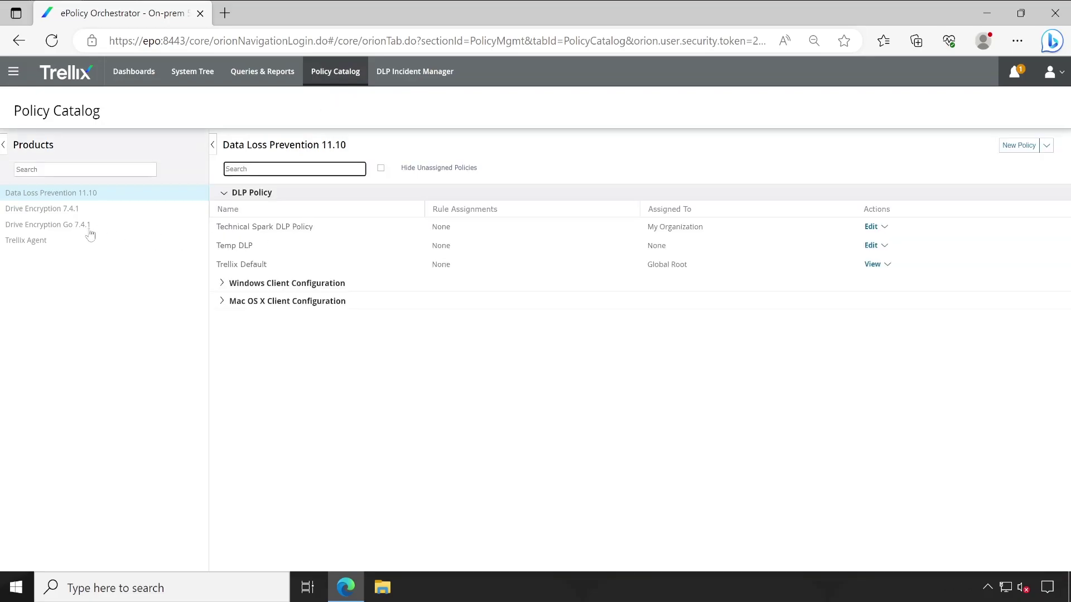
pyautogui.moveTo(69, 211); pyautogui.dragTo(88, 214)
pyautogui.click(61, 211)
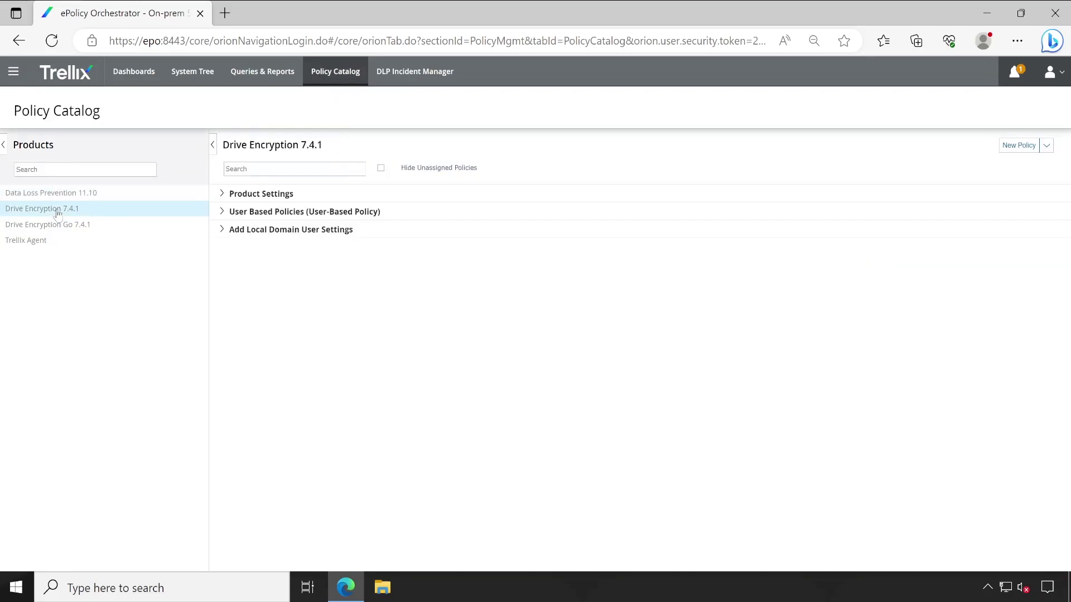
pyautogui.click(222, 194)
pyautogui.click(256, 228)
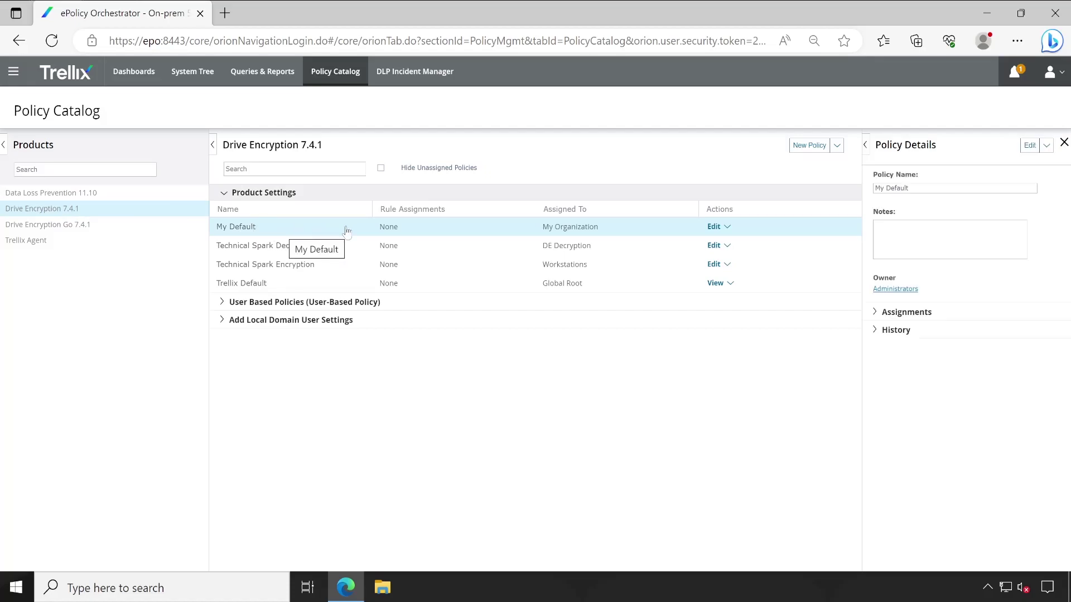
pyautogui.click(713, 230)
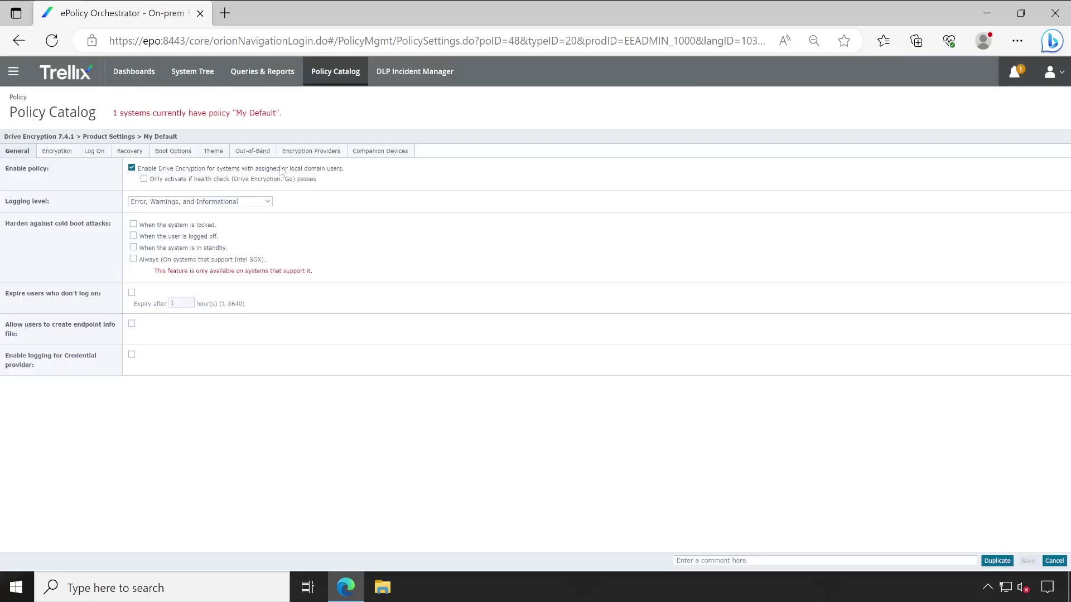
pyautogui.click(56, 153)
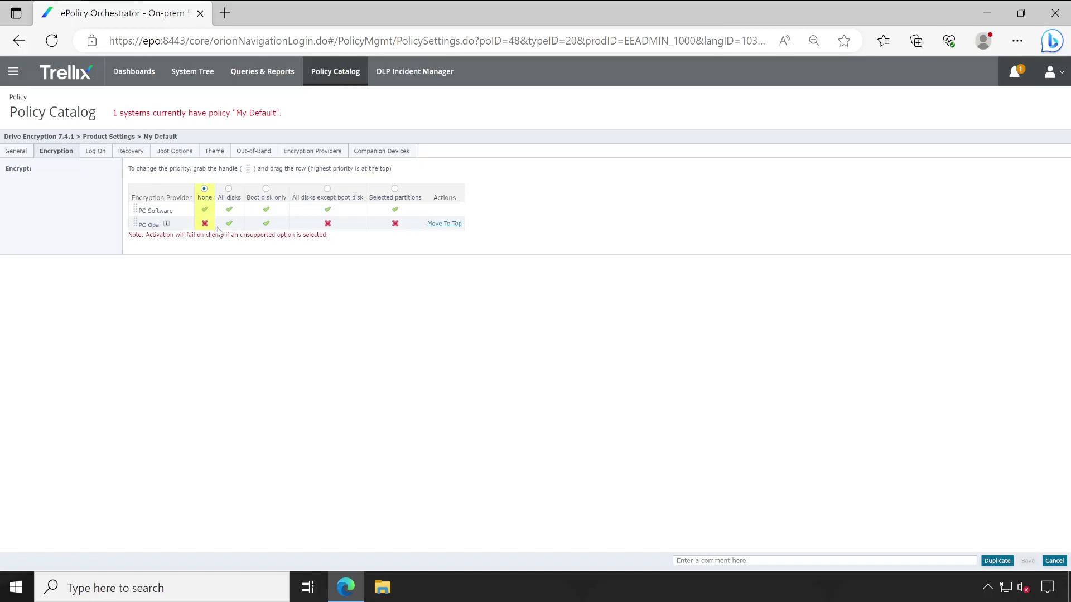
pyautogui.click(1055, 561)
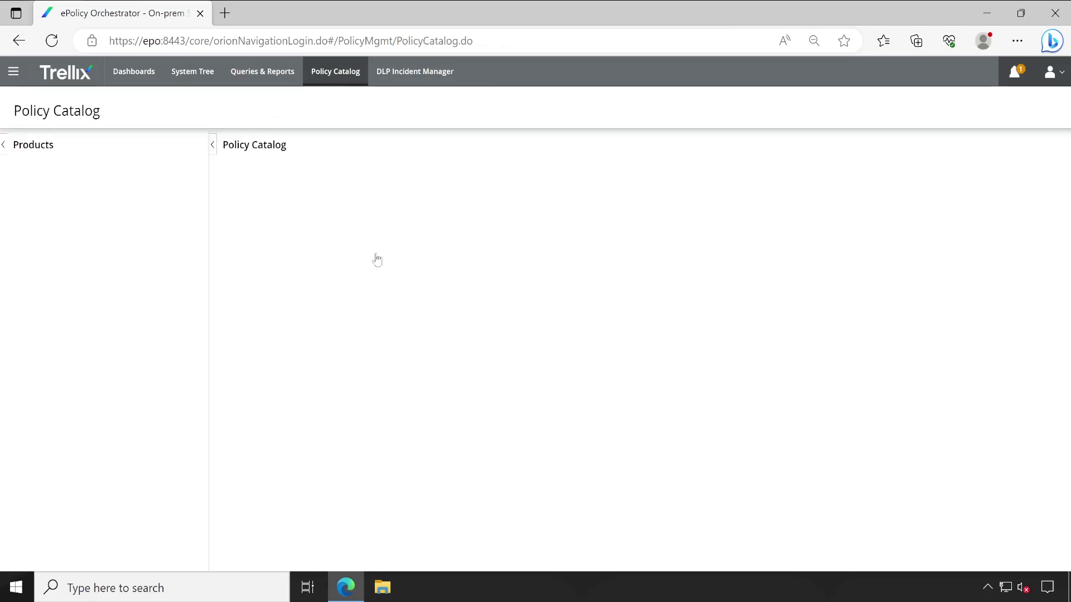
# Step: In the System Tree, set the preset to This Group Only and show the TECHNICALSPARK group under Lost and Found
pyautogui.click(198, 75)
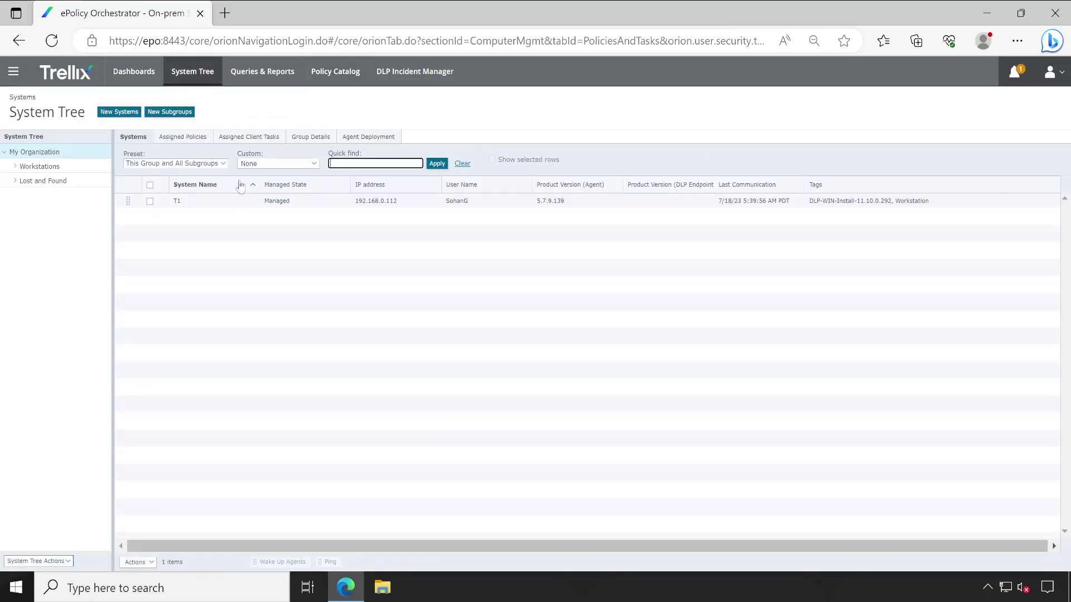
pyautogui.click(174, 164)
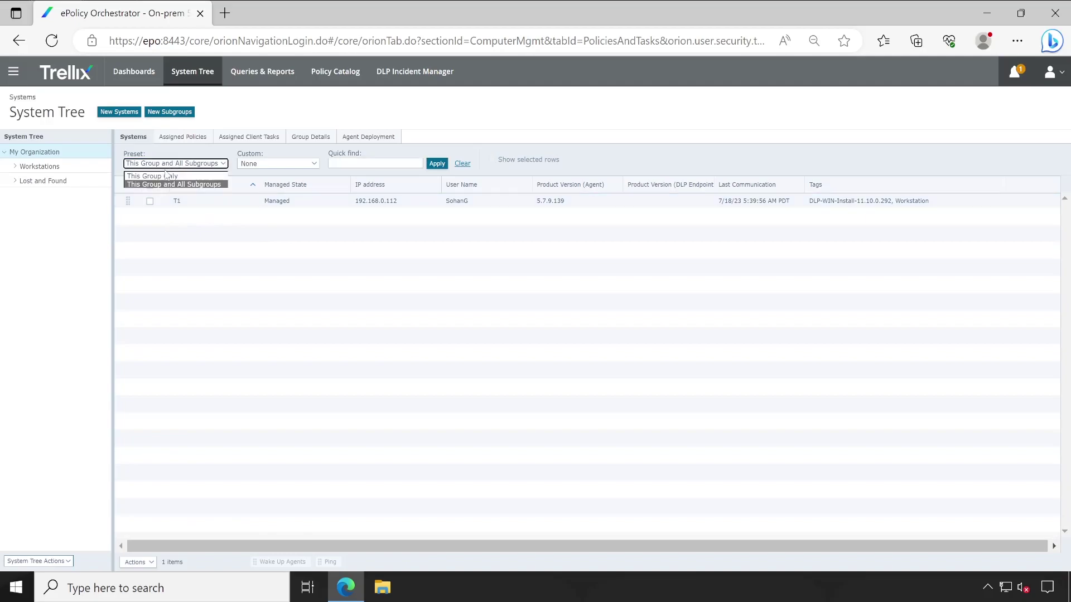
pyautogui.click(165, 176)
pyautogui.click(21, 186)
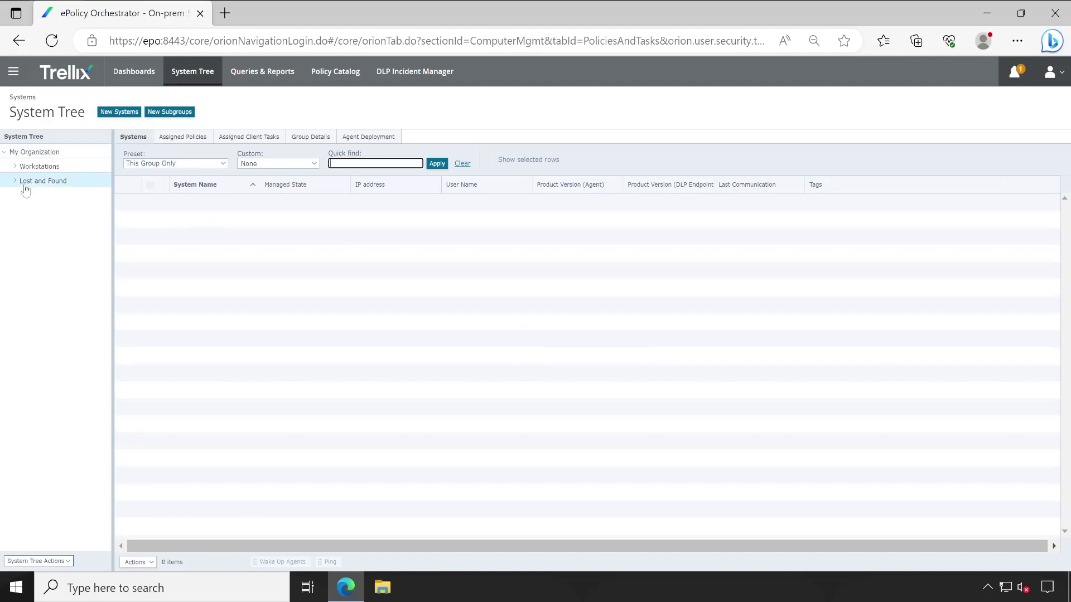
pyautogui.click(39, 198)
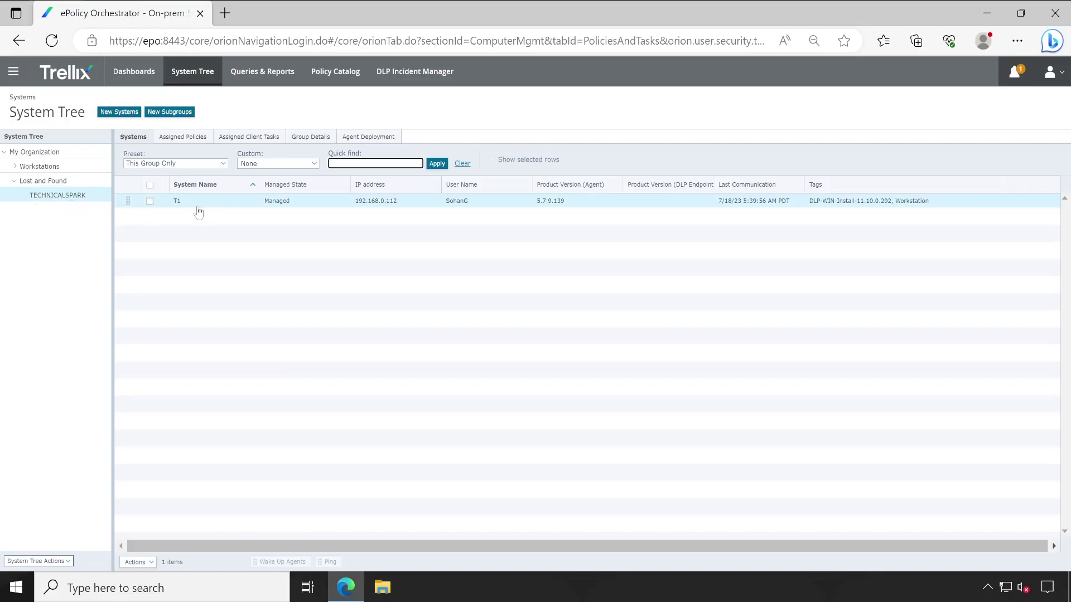
# Step: Open the policy assignments of system T1, filter them to Drive Encryption 7.4.1, review the assigned policies, and close the page
pyautogui.click(149, 201)
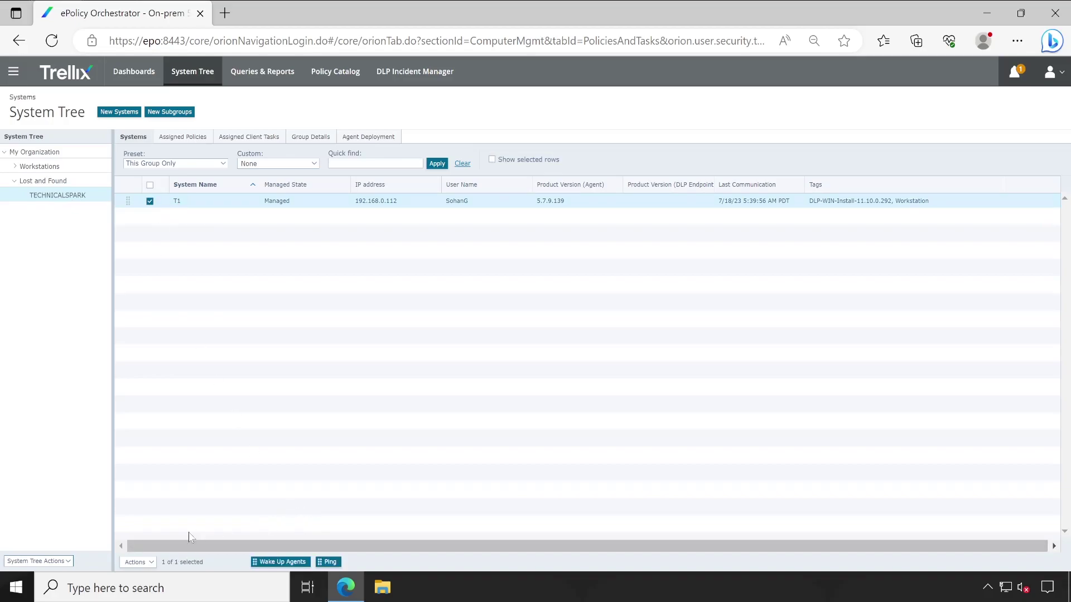
pyautogui.click(137, 562)
pyautogui.moveTo(165, 548)
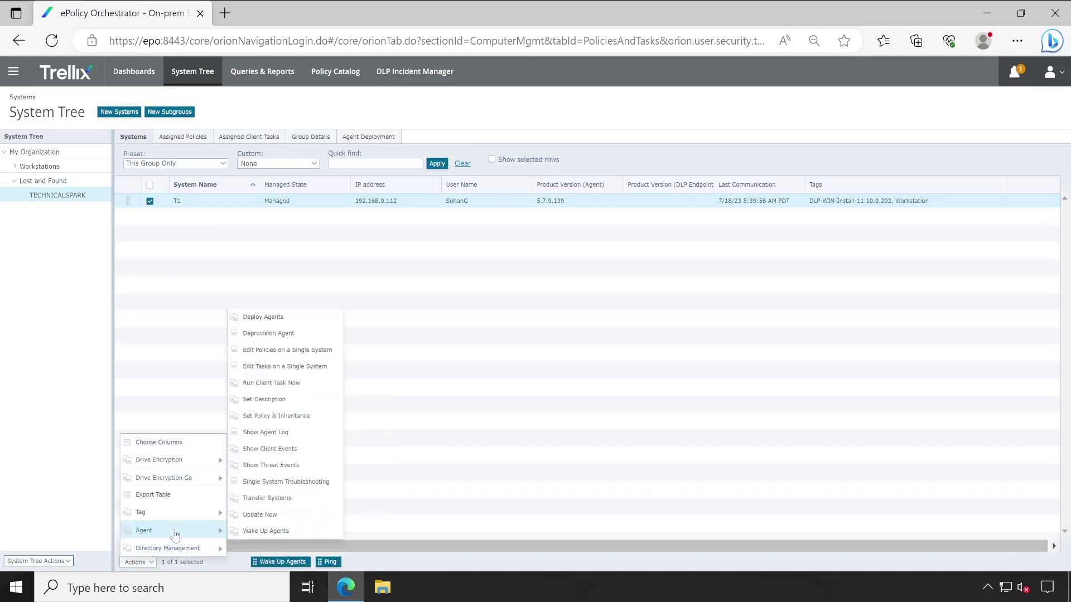
pyautogui.click(276, 354)
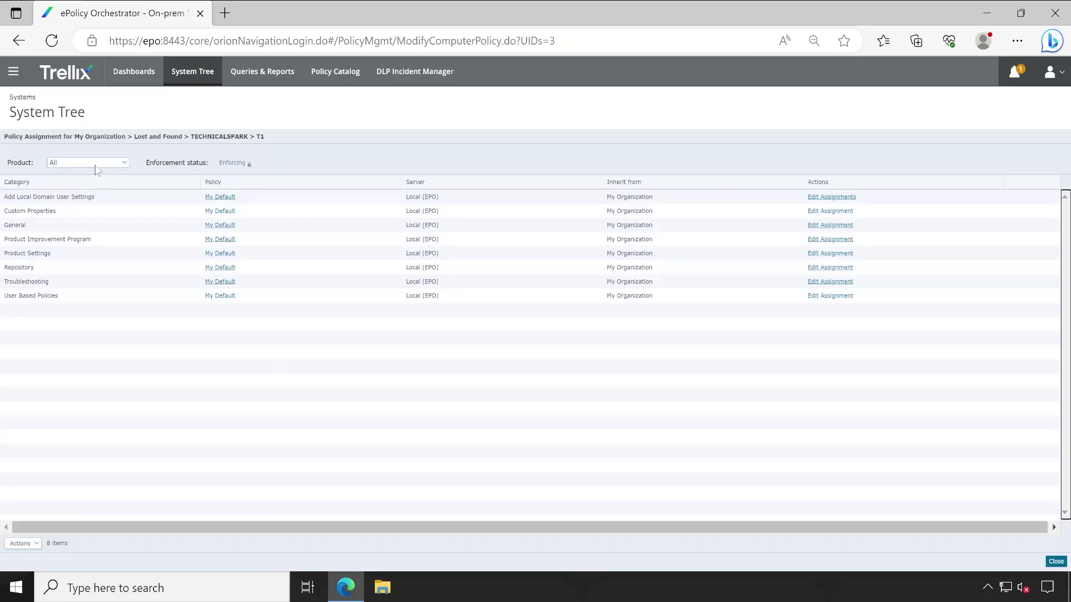
pyautogui.click(94, 162)
pyautogui.click(103, 183)
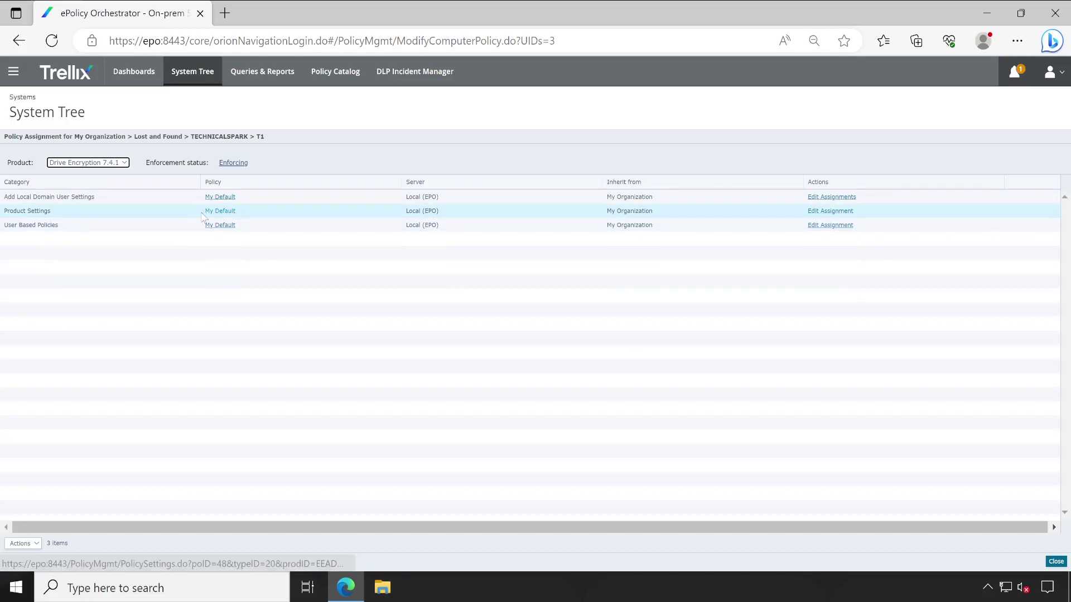
pyautogui.click(1054, 562)
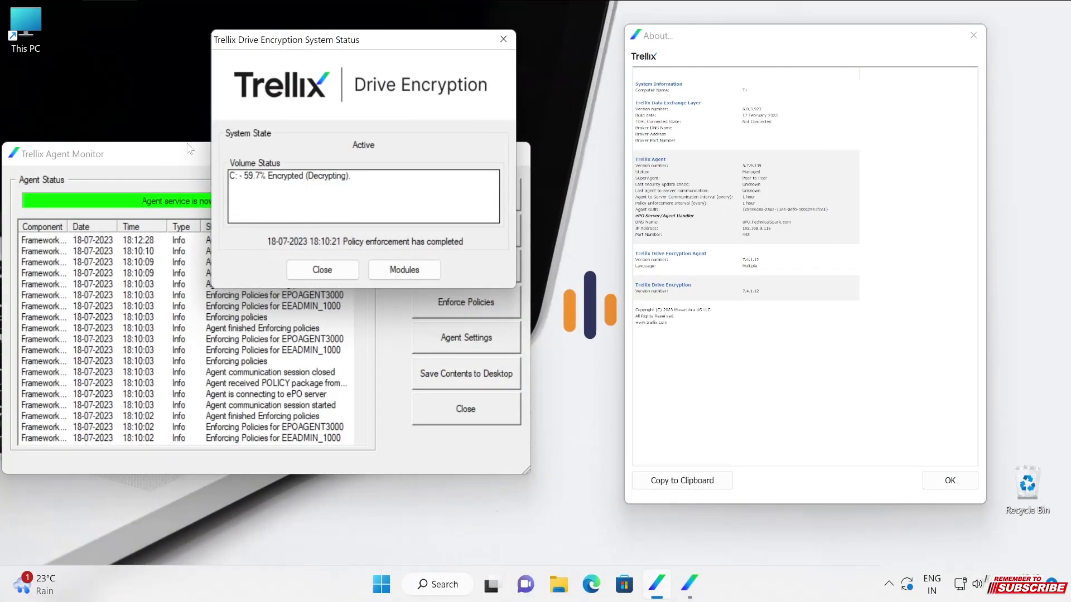
# Step: Switch to the client, check the Agent Monitor log, and check the C: volume status in Drive Encryption System Status
pyautogui.click(190, 149)
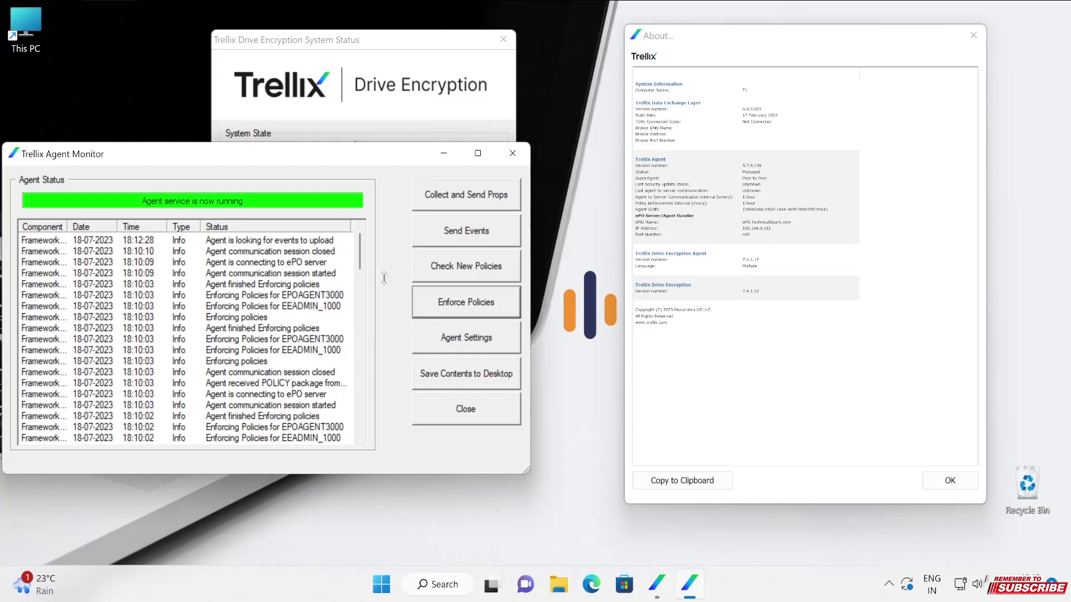
pyautogui.click(324, 51)
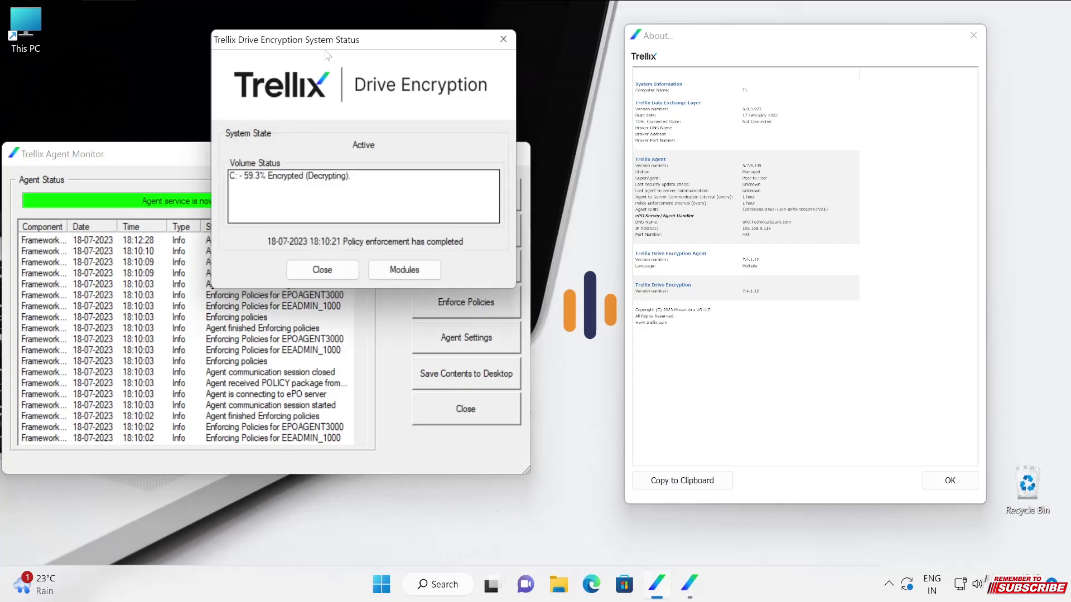